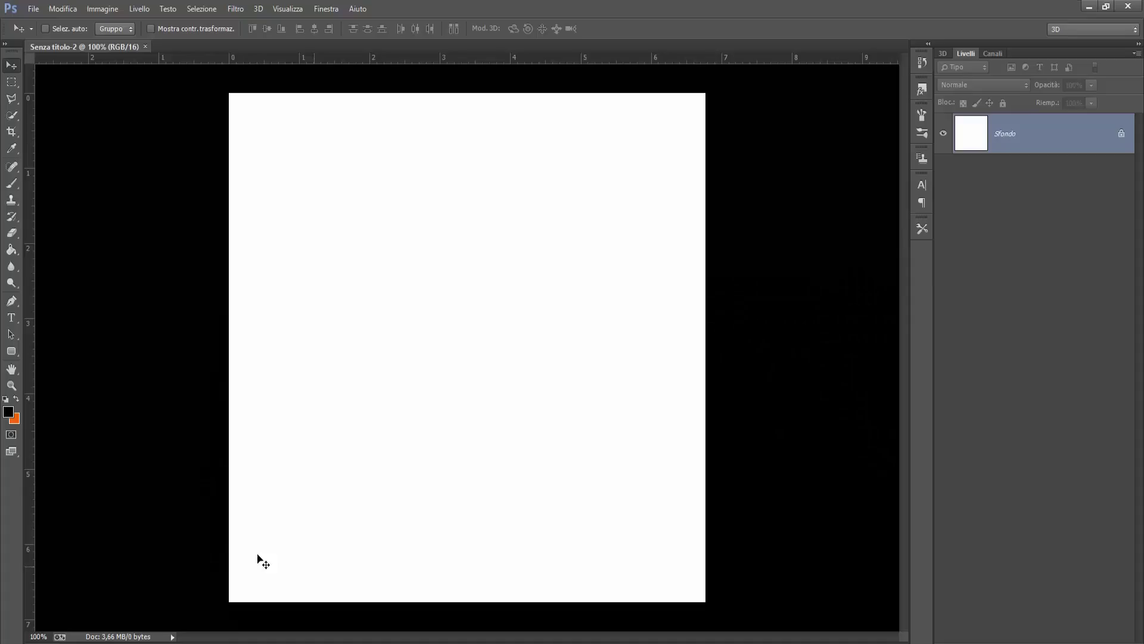
Step: Fill the background orange and draw an empty paragraph text box on the upper-left canvas
click(12, 249)
key(alt+BackSpace)
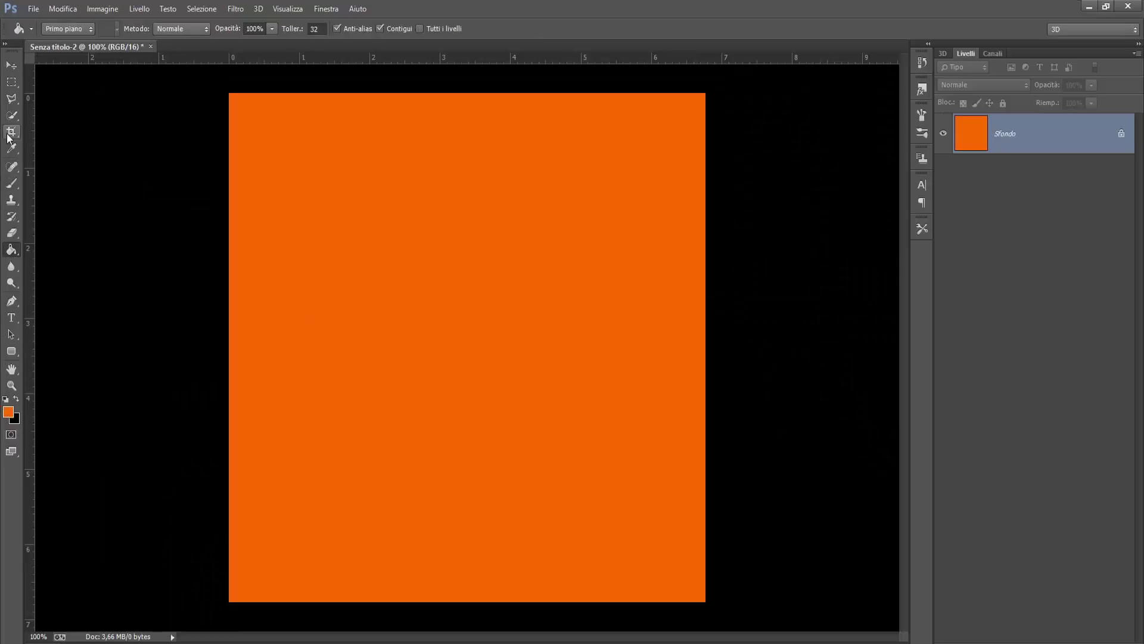
click(11, 317)
drag(254, 158, 529, 478)
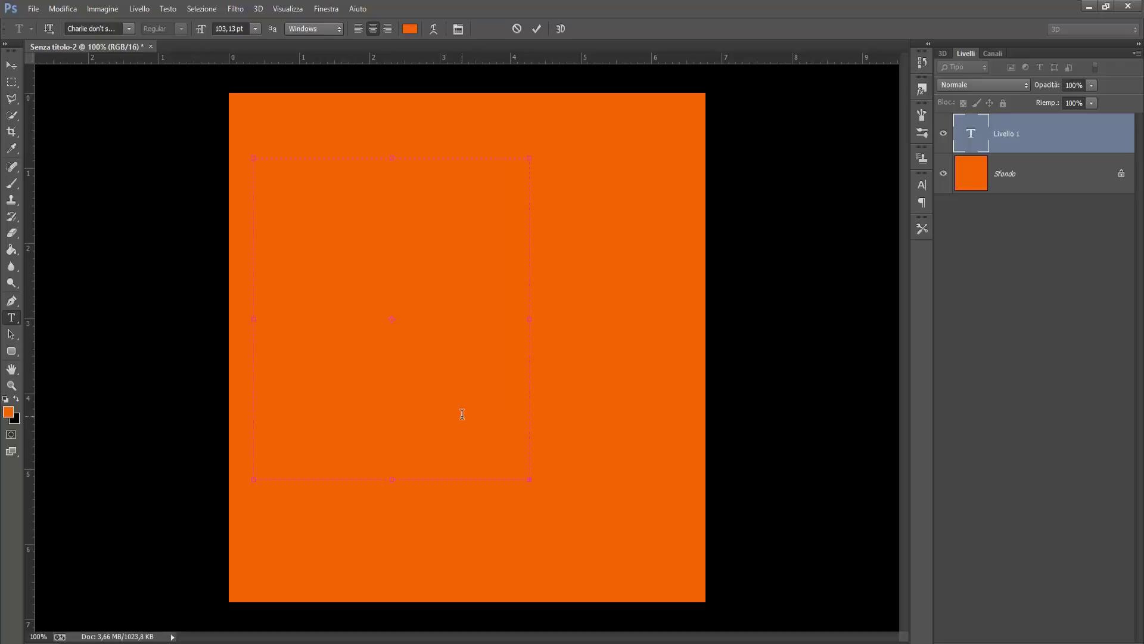
Step: Set the text colour to black and type '2' at 10 pt in a new text box
drag(529, 480, 671, 608)
click(17, 397)
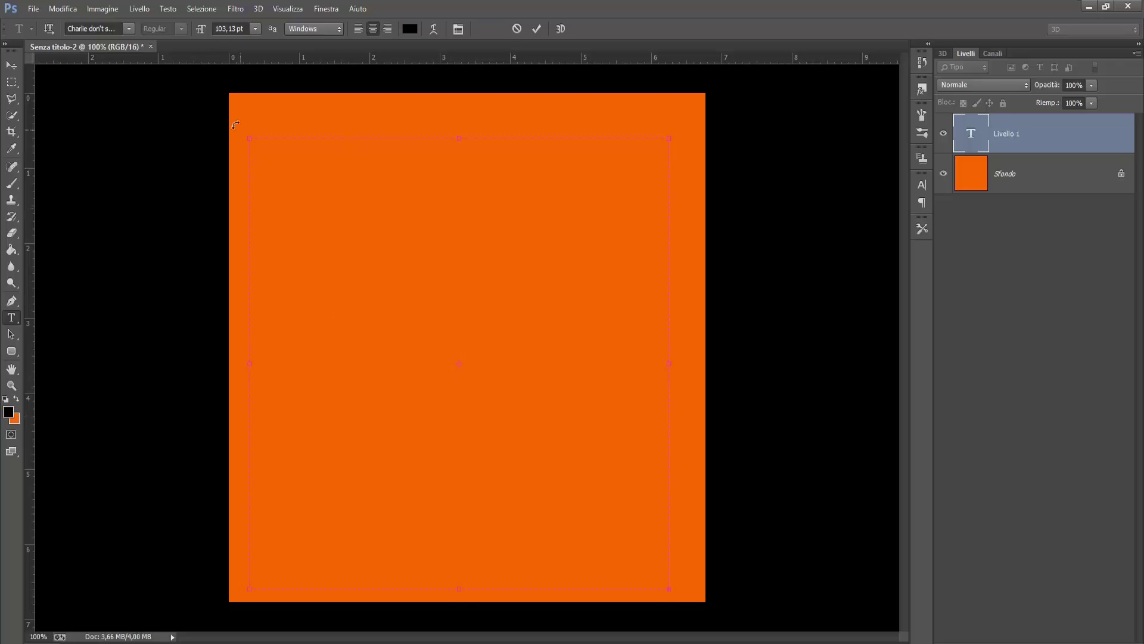
click(1009, 149)
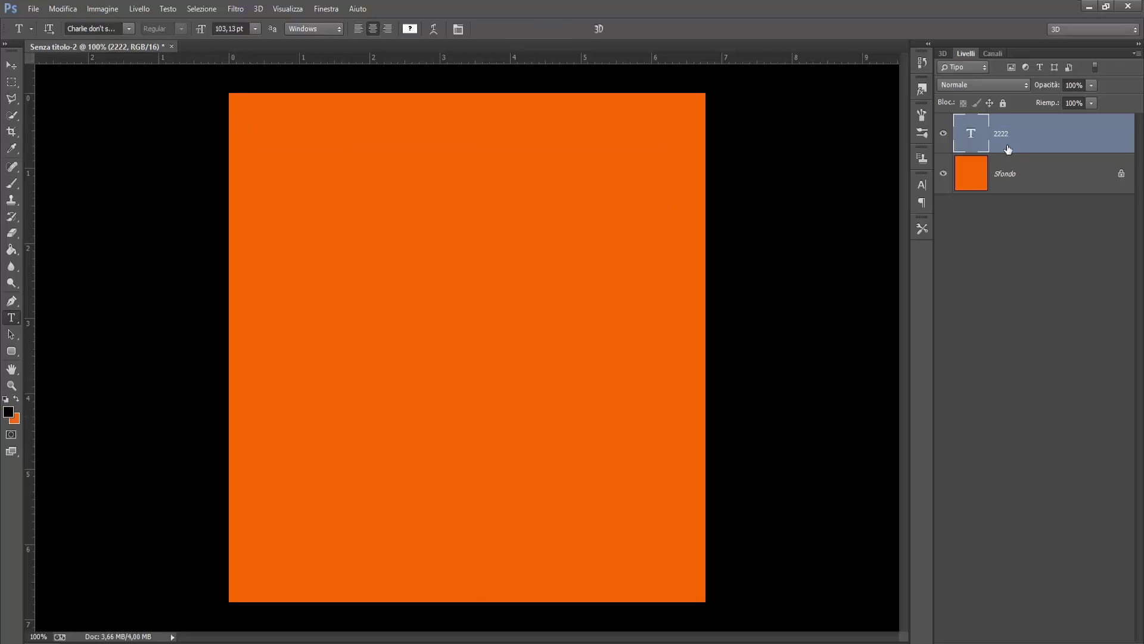
drag(298, 165, 580, 441)
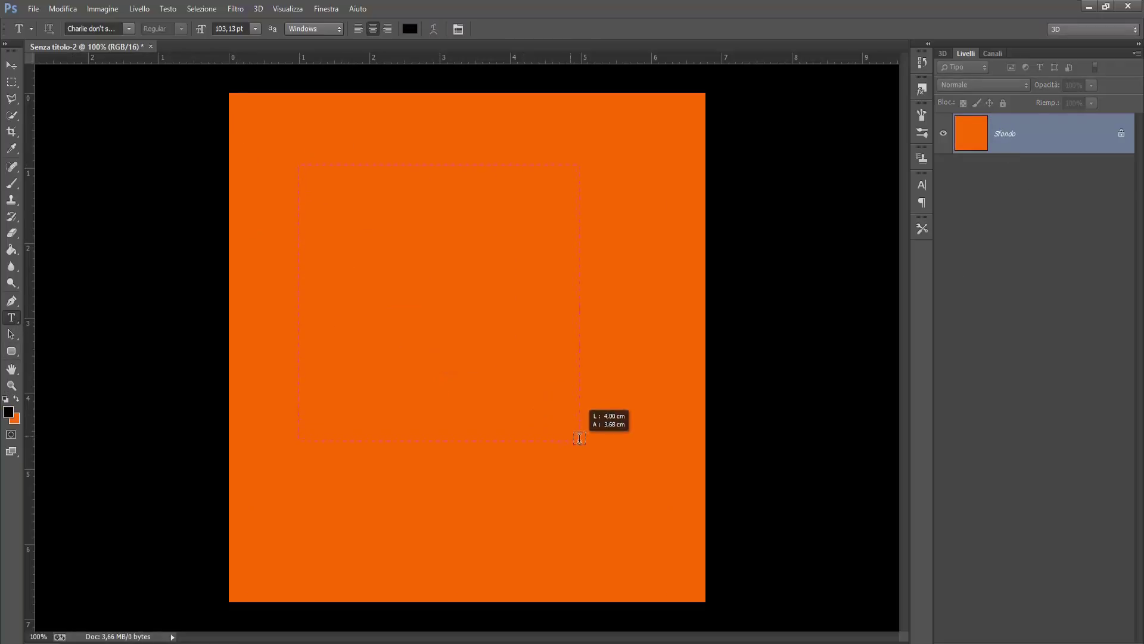
click(255, 29)
click(260, 112)
text(2)
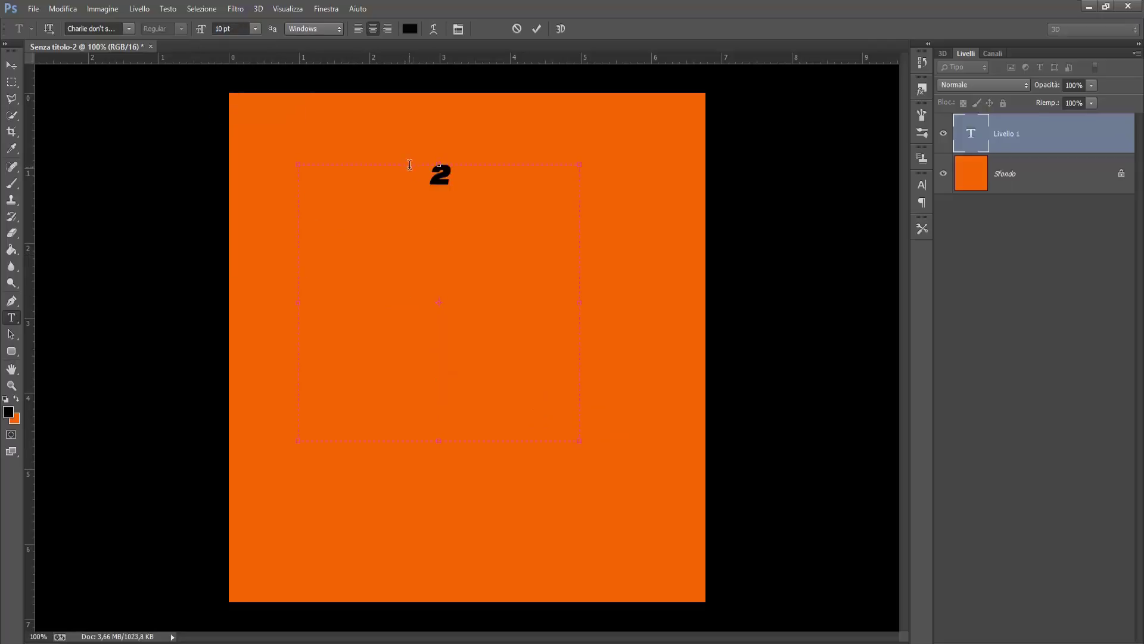
double_click(426, 177)
Step: Enlarge the 2 to 150 pt and extend its text box up and to the right
click(255, 28)
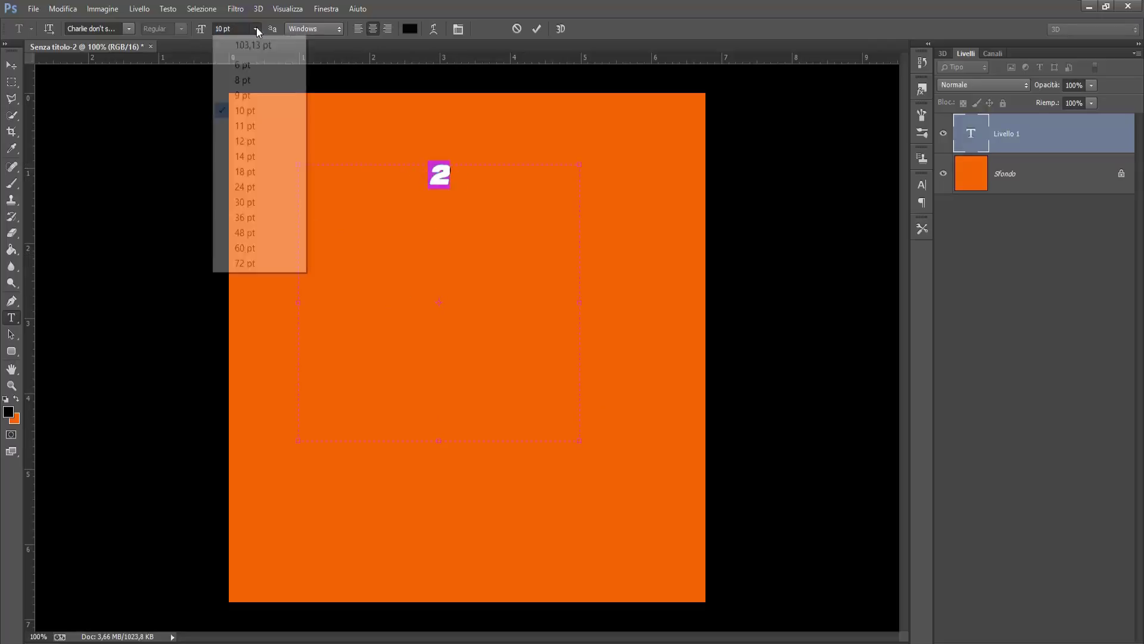
click(262, 218)
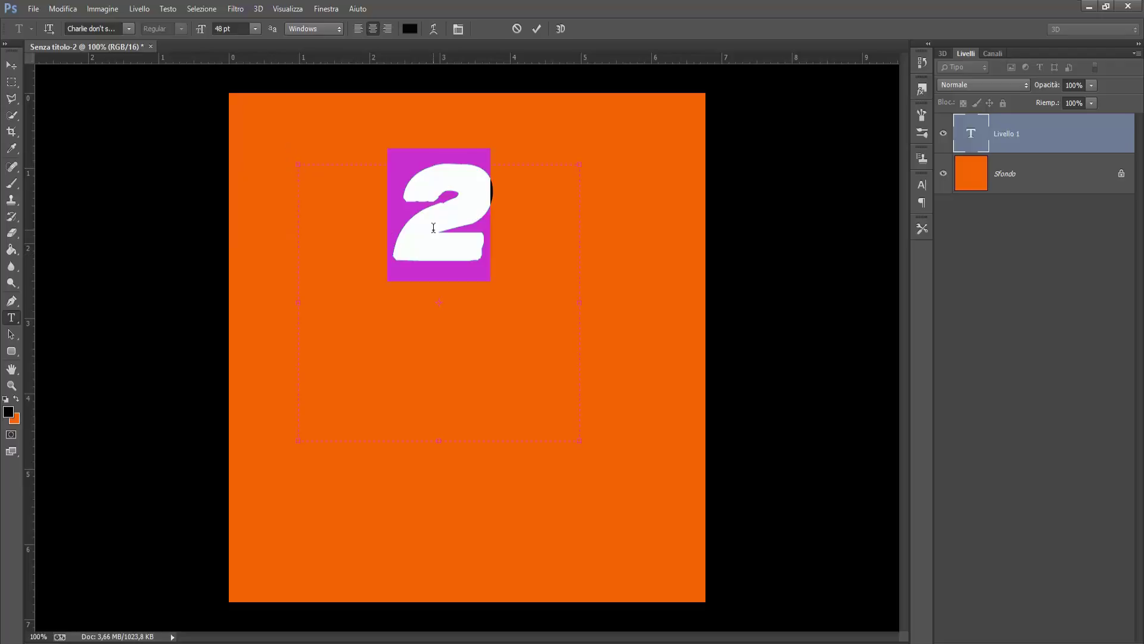
drag(433, 110, 350, 230)
click(255, 29)
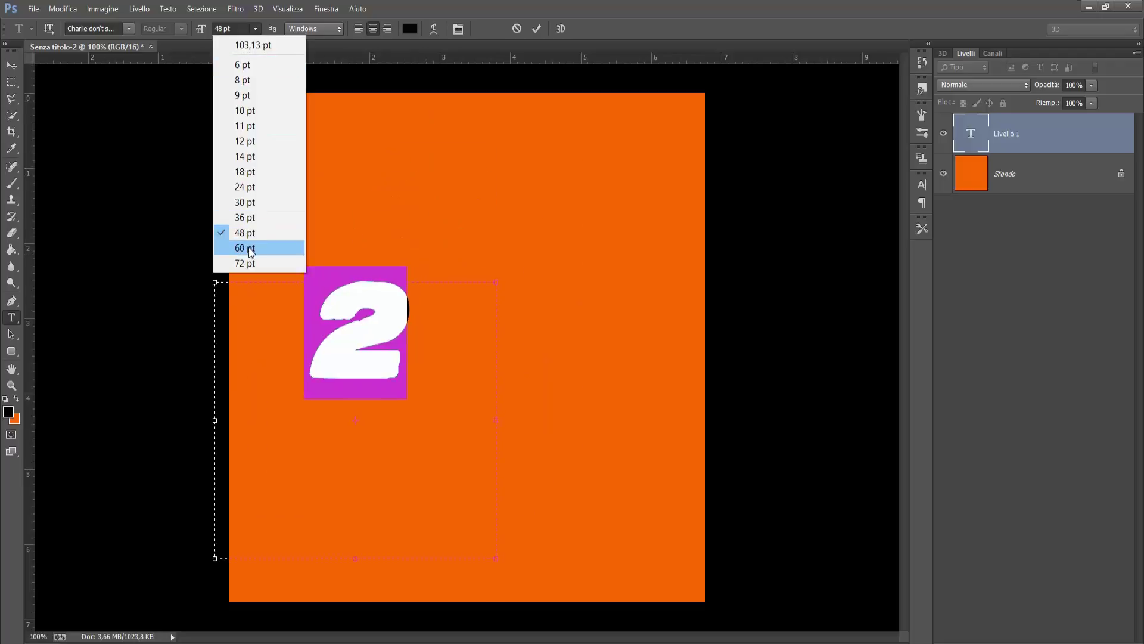
click(262, 263)
click(229, 29)
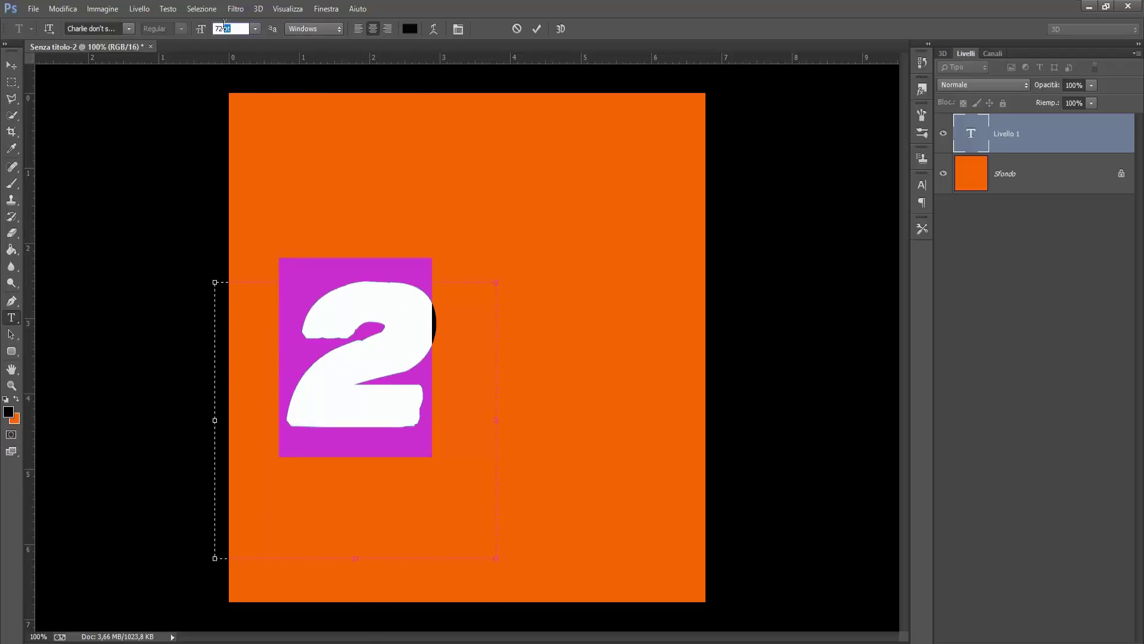
text(150)
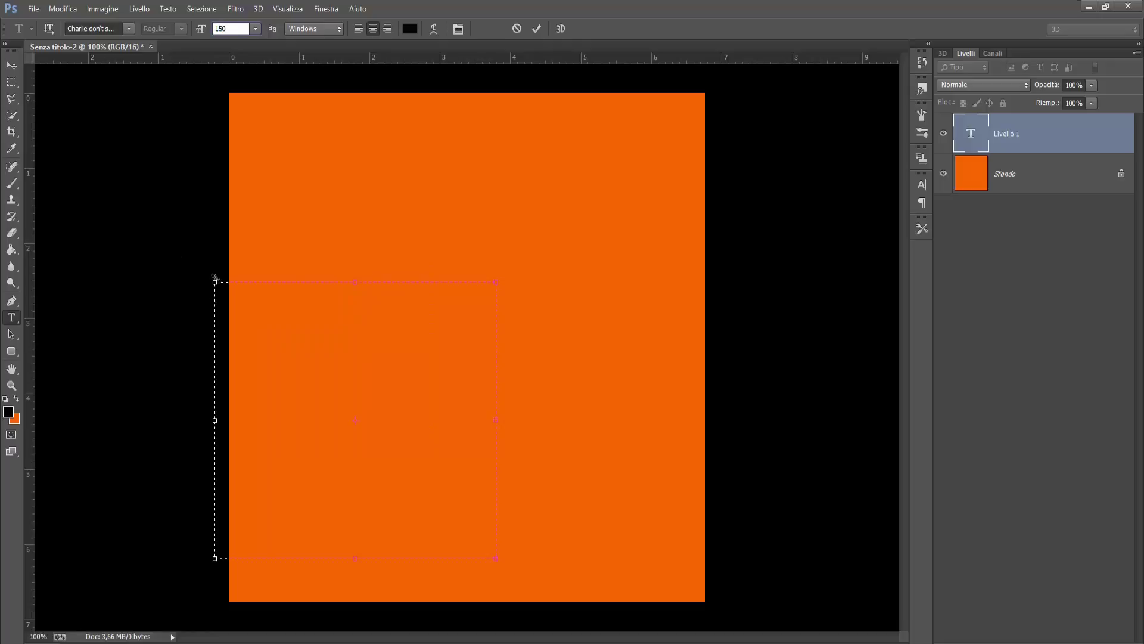
drag(214, 281, 212, 123)
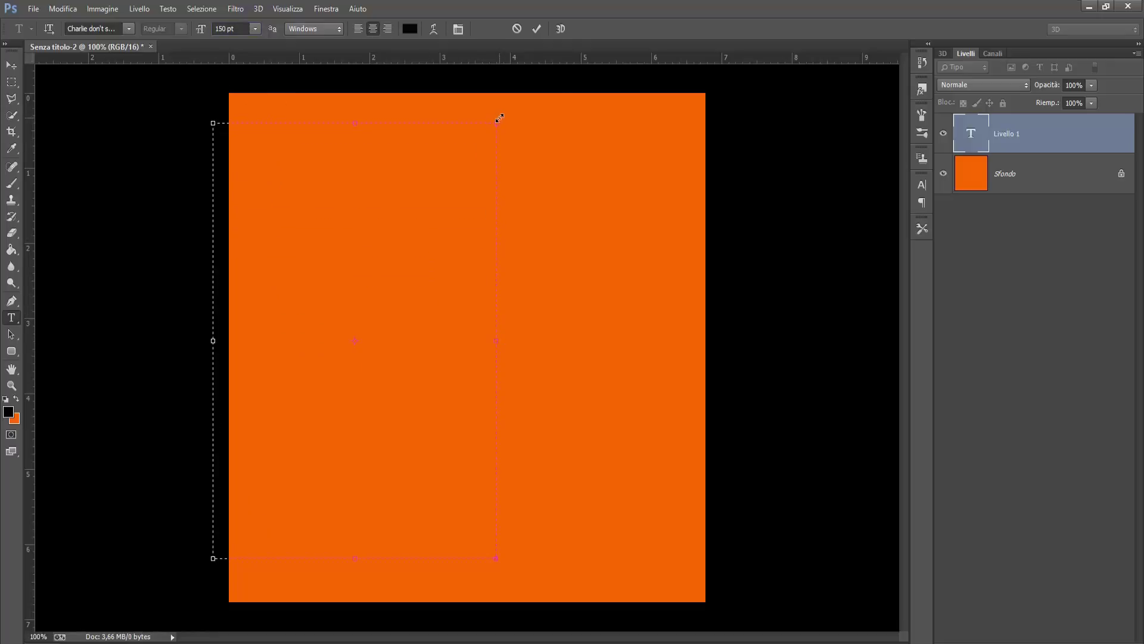
drag(499, 118, 706, 120)
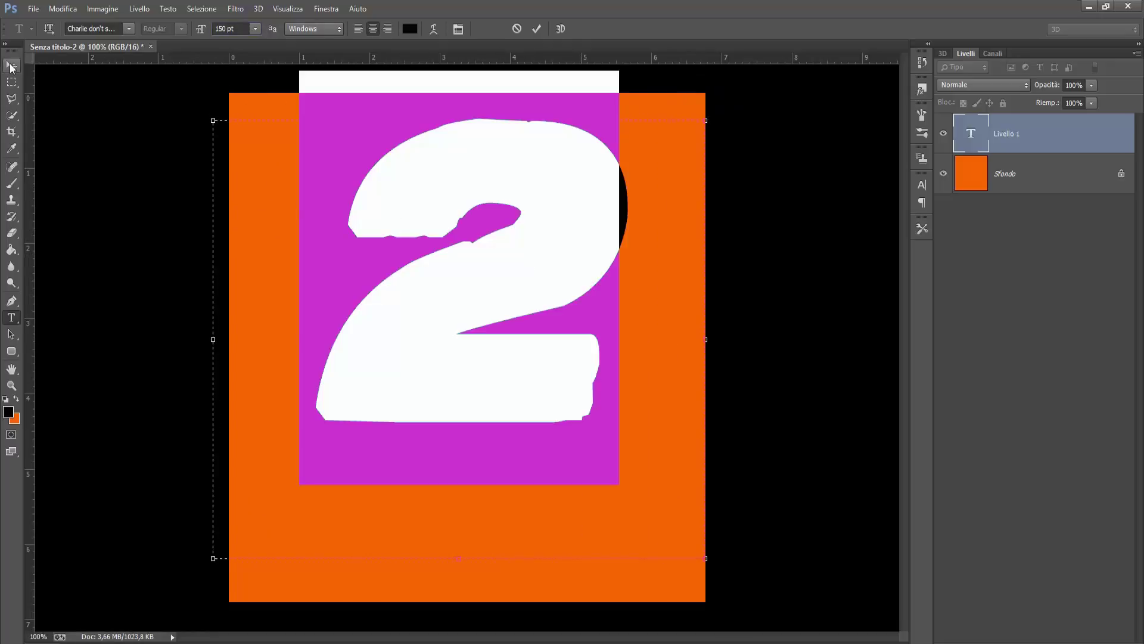
Step: Move the 2 toward the left edge and Free Transform it taller and narrower
click(10, 65)
drag(471, 305, 359, 309)
key(ctrl+t)
mouse_move(105, 74)
mouse_down()
mouse_move(138, 88)
mouse_move(199, 2)
mouse_up()
drag(390, 291, 336, 326)
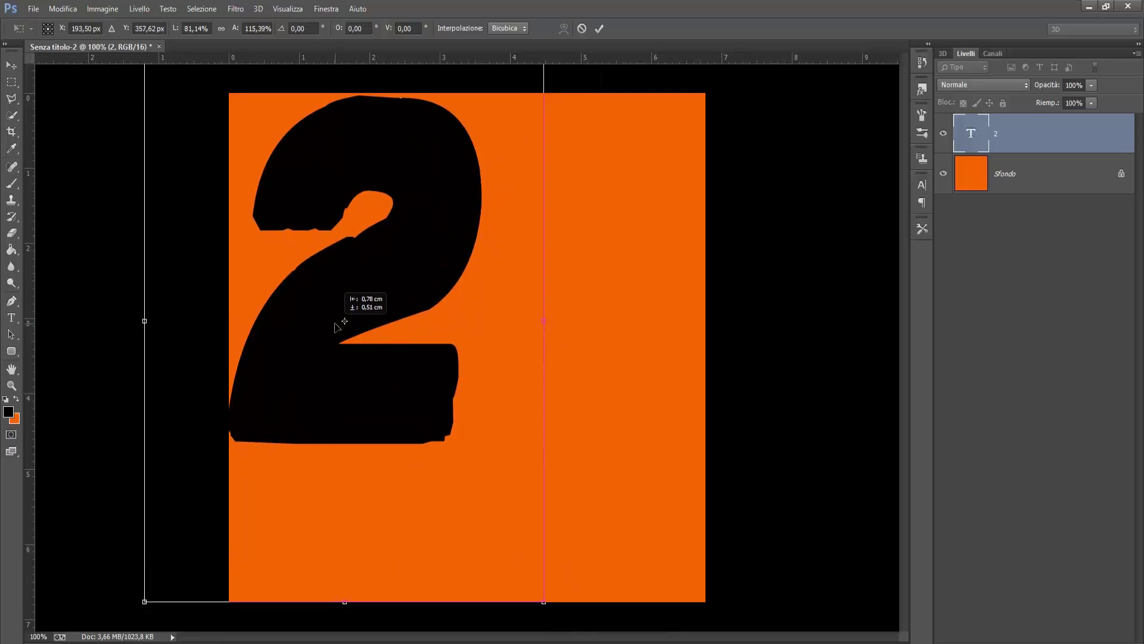
right_click(317, 268)
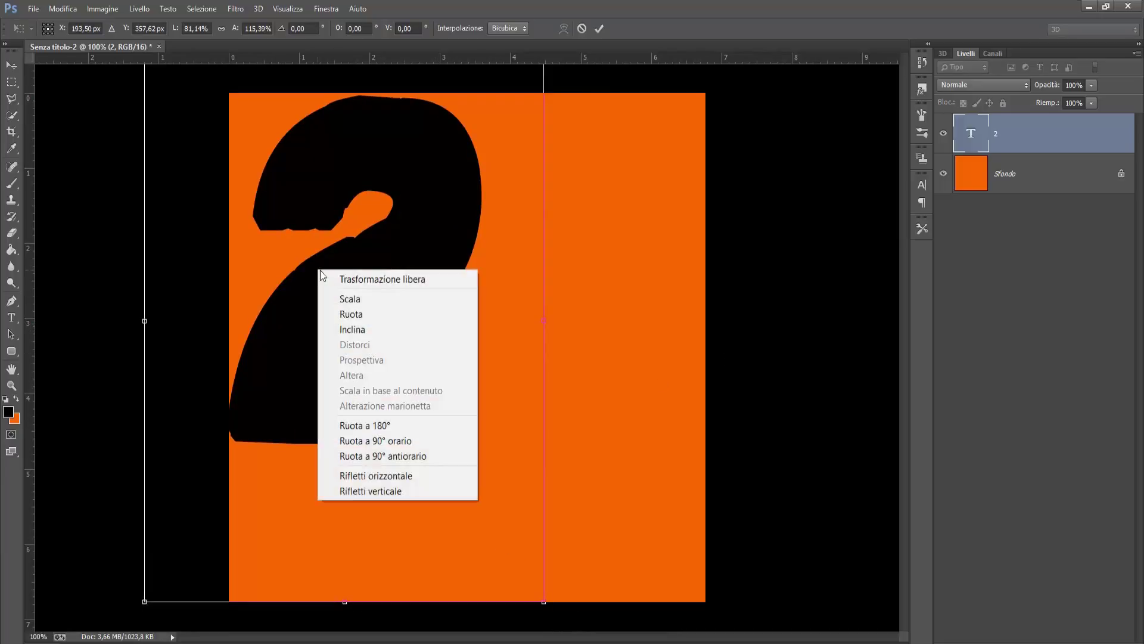
click(103, 138)
click(12, 65)
key(Return)
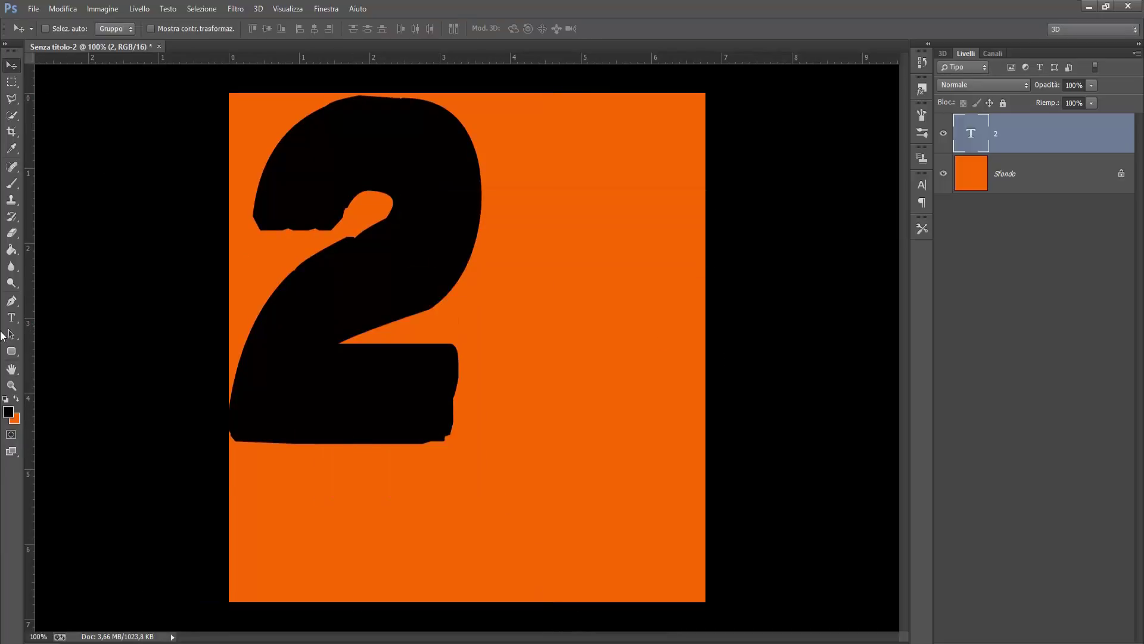
click(12, 317)
Step: Type 'SEM' at 14 pt in a new text box on the right side
drag(497, 104, 696, 506)
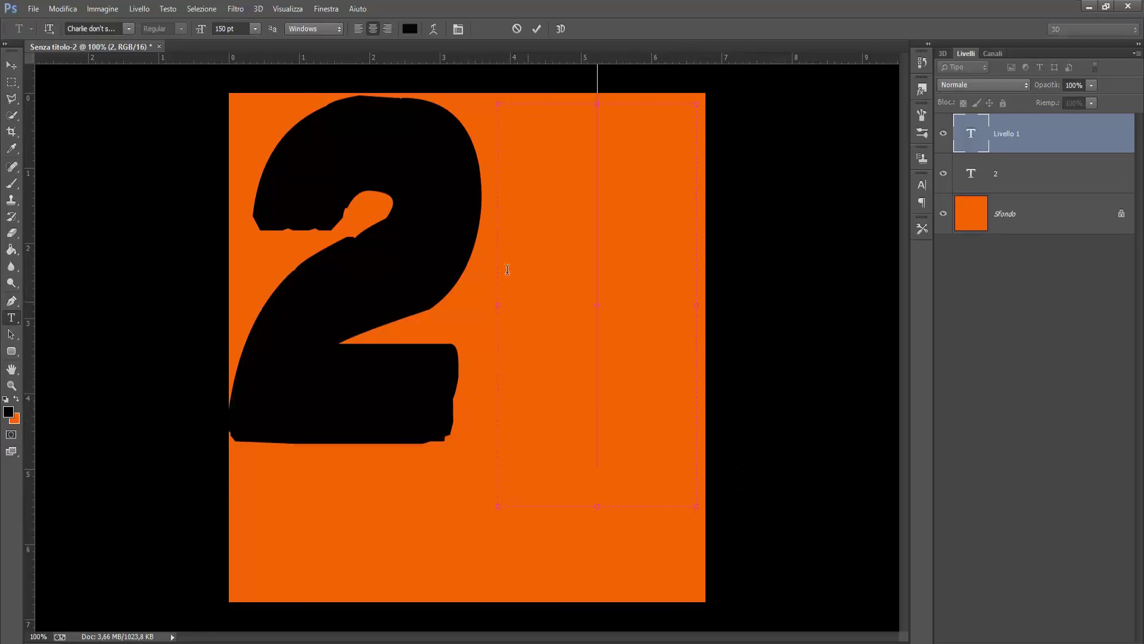
click(255, 29)
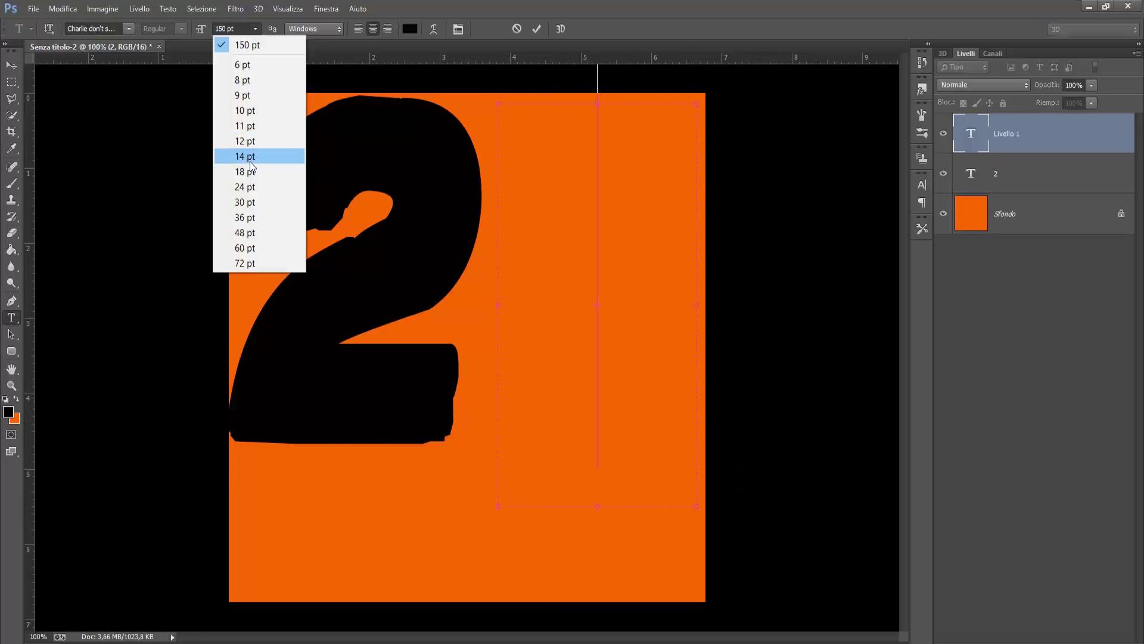
click(250, 160)
text(G)
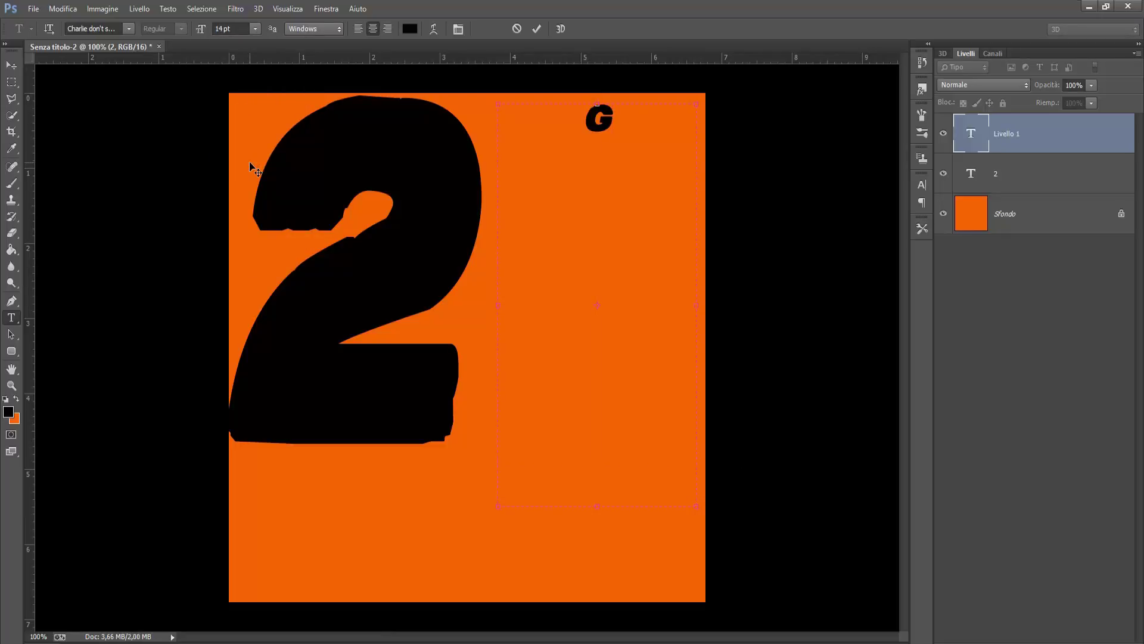
key(BackSpace)
text(SEM)
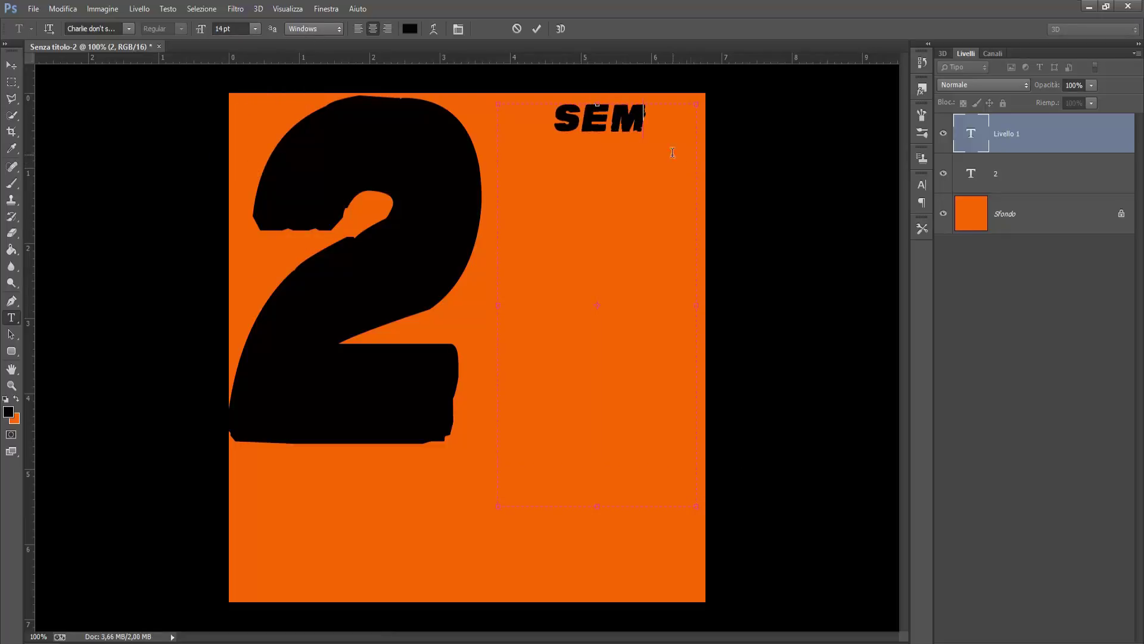
click(254, 29)
click(257, 186)
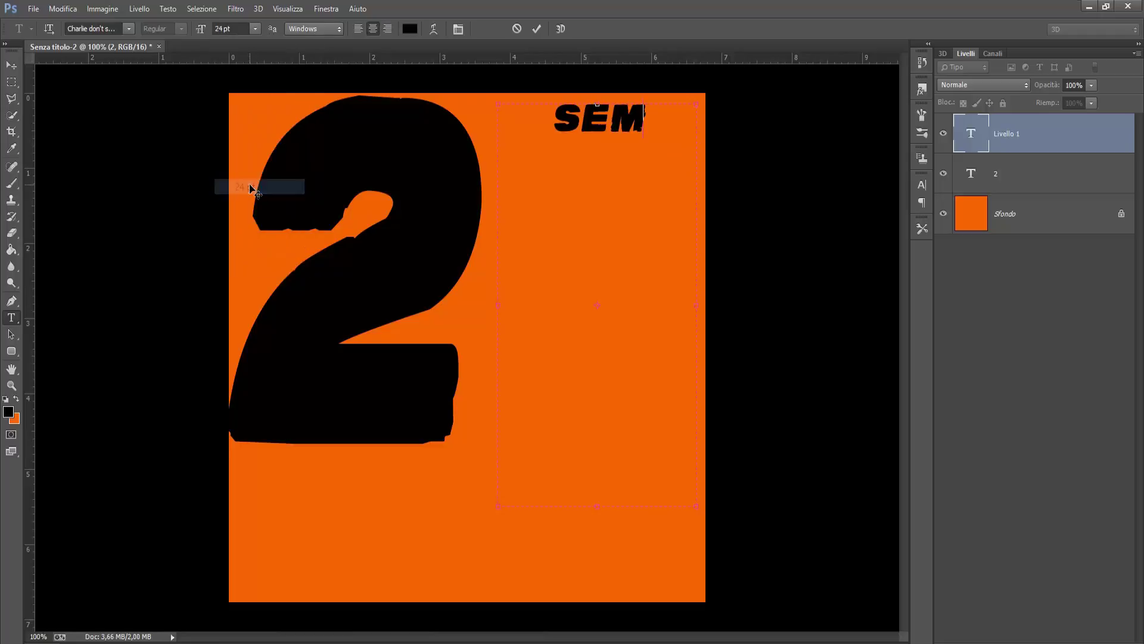
Step: Enlarge SEM to 28 pt and nudge it slightly down
key(ctrl+a)
click(255, 29)
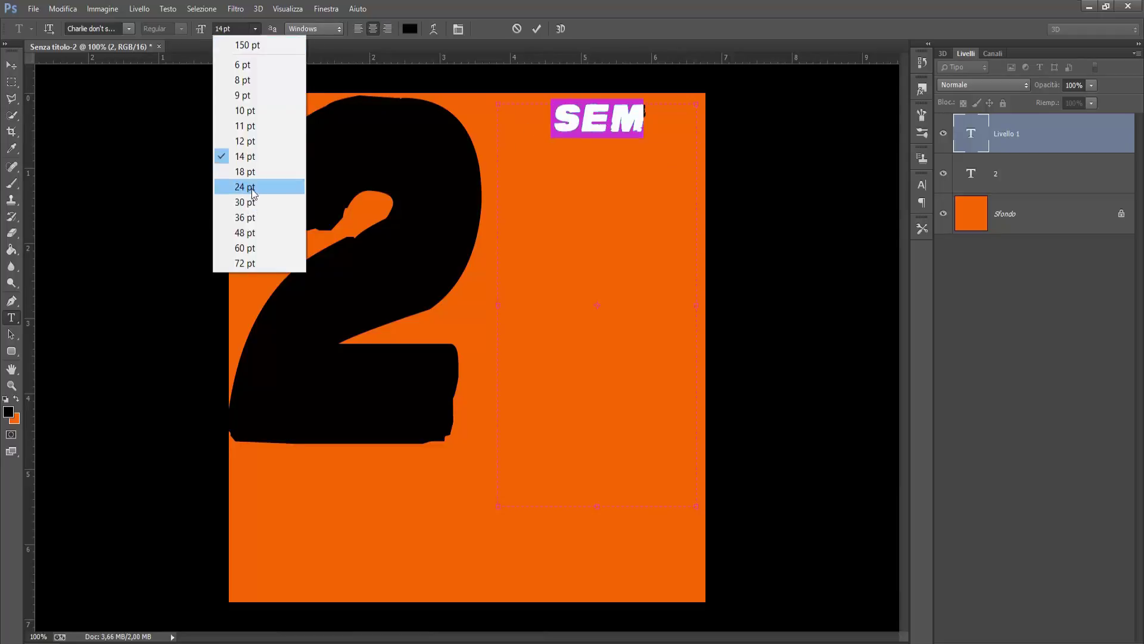
click(250, 185)
click(230, 28)
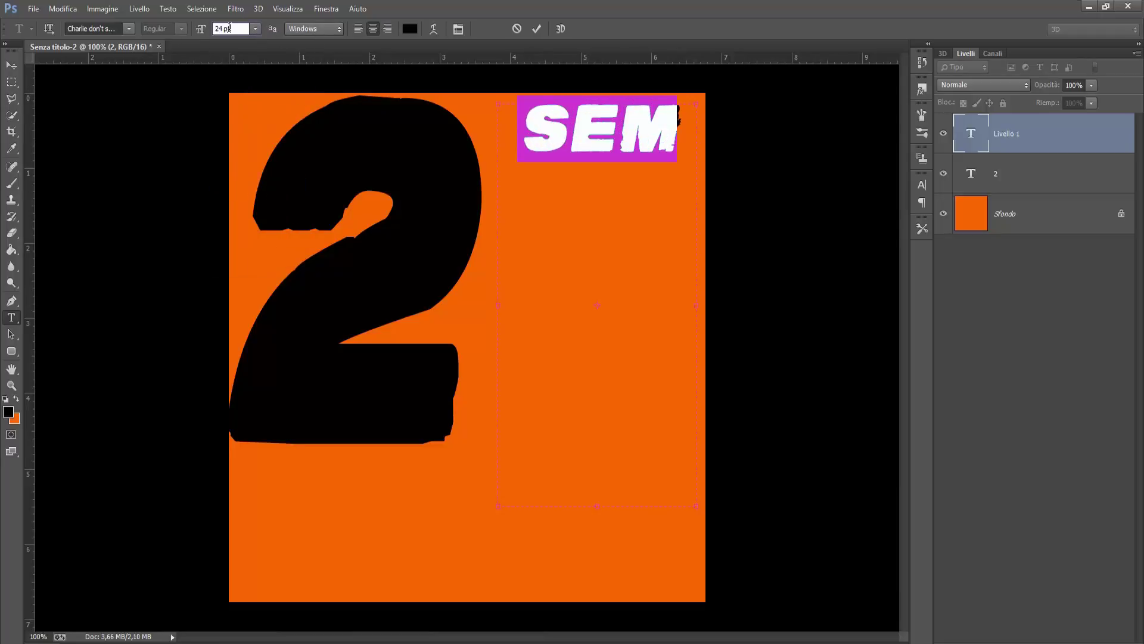
text(2)
key(Return)
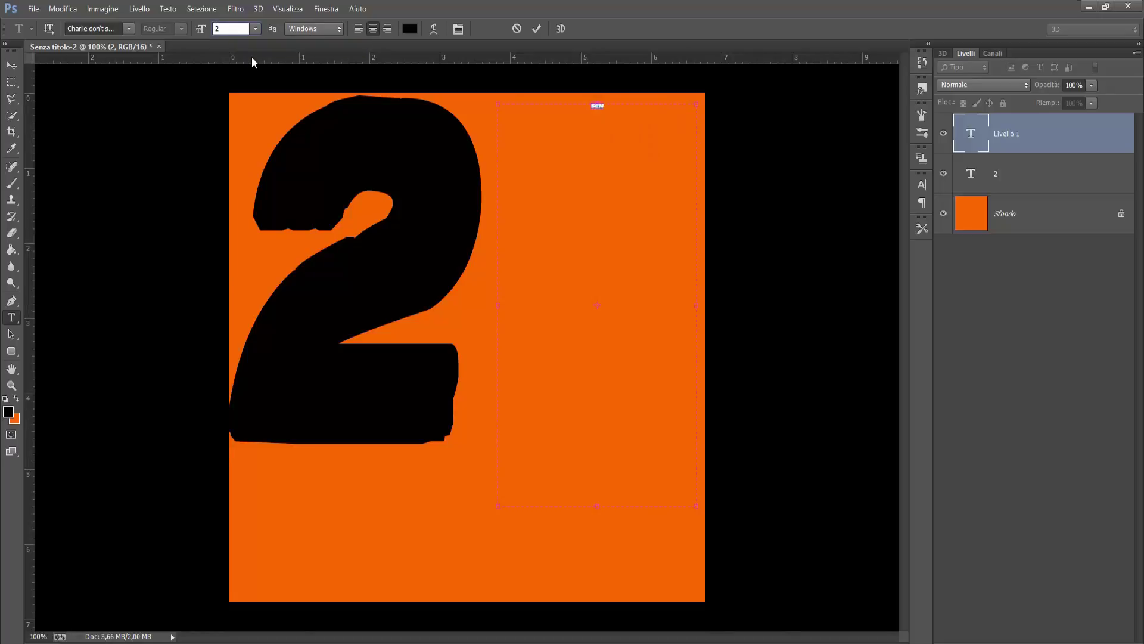
text(8)
key(Return)
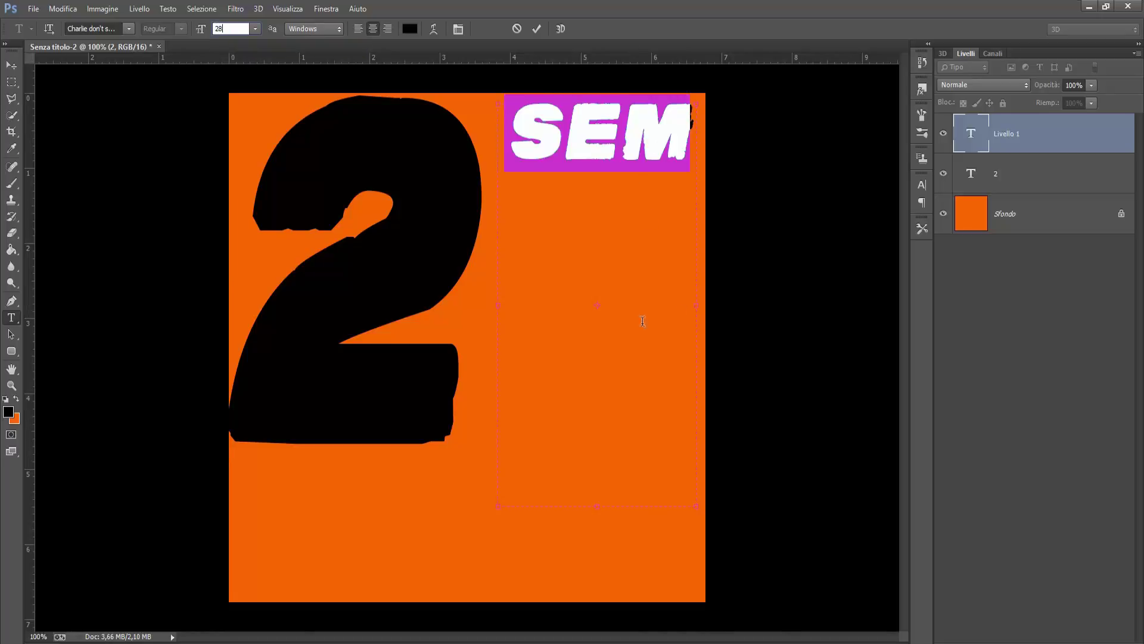
click(11, 65)
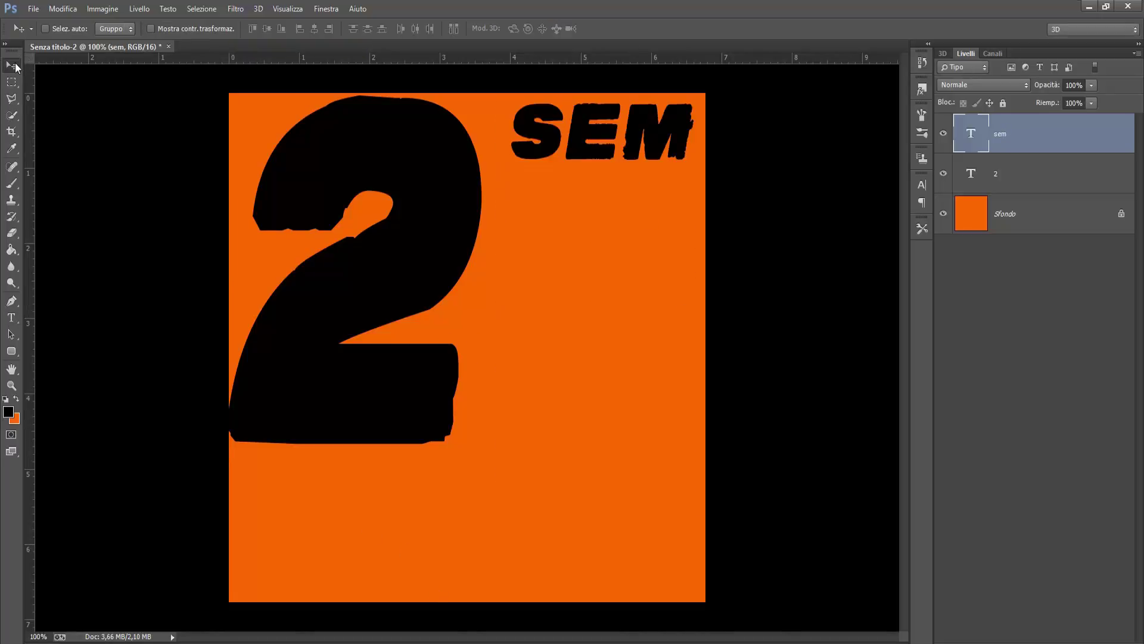
drag(579, 145, 571, 172)
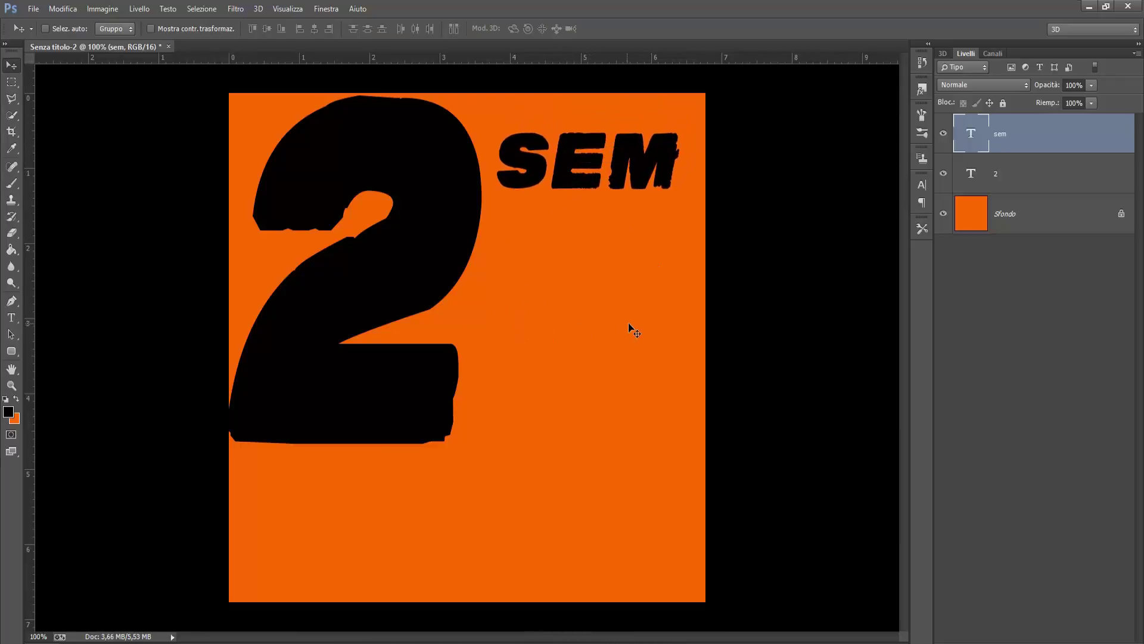
Step: Add 'PLIC' in a widened text box lined up under SEM
click(12, 317)
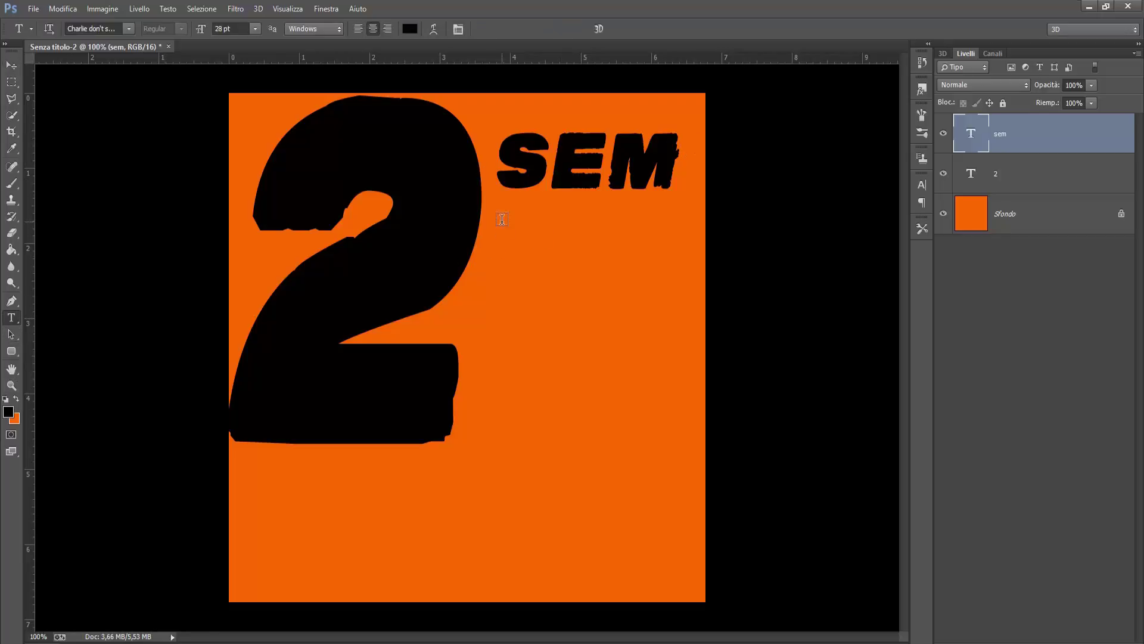
drag(502, 222, 682, 334)
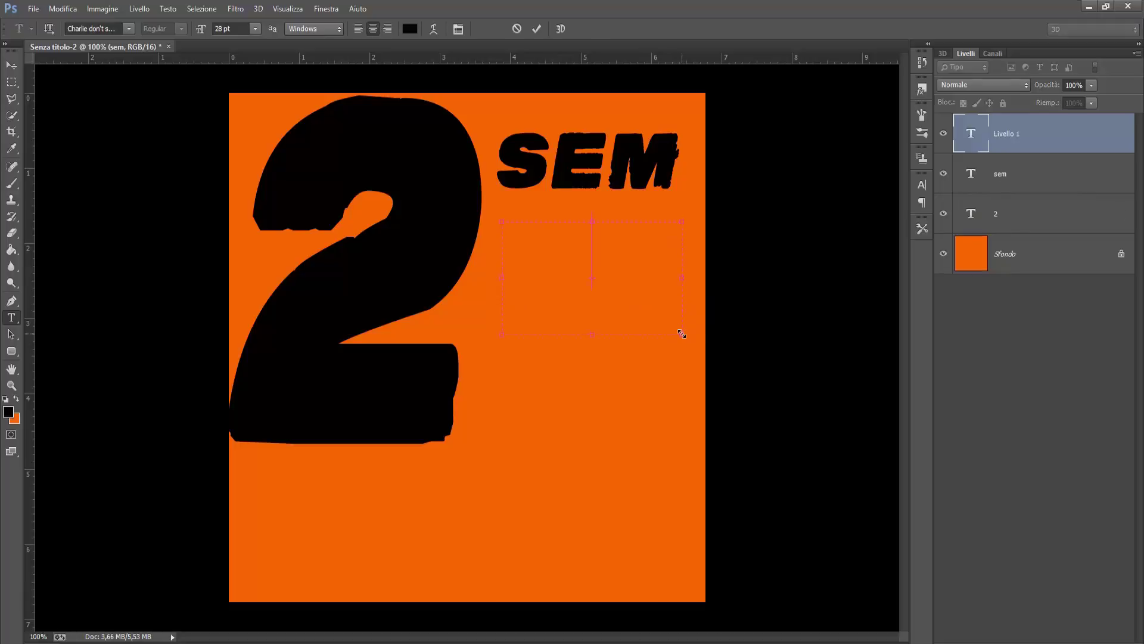
text(pli)
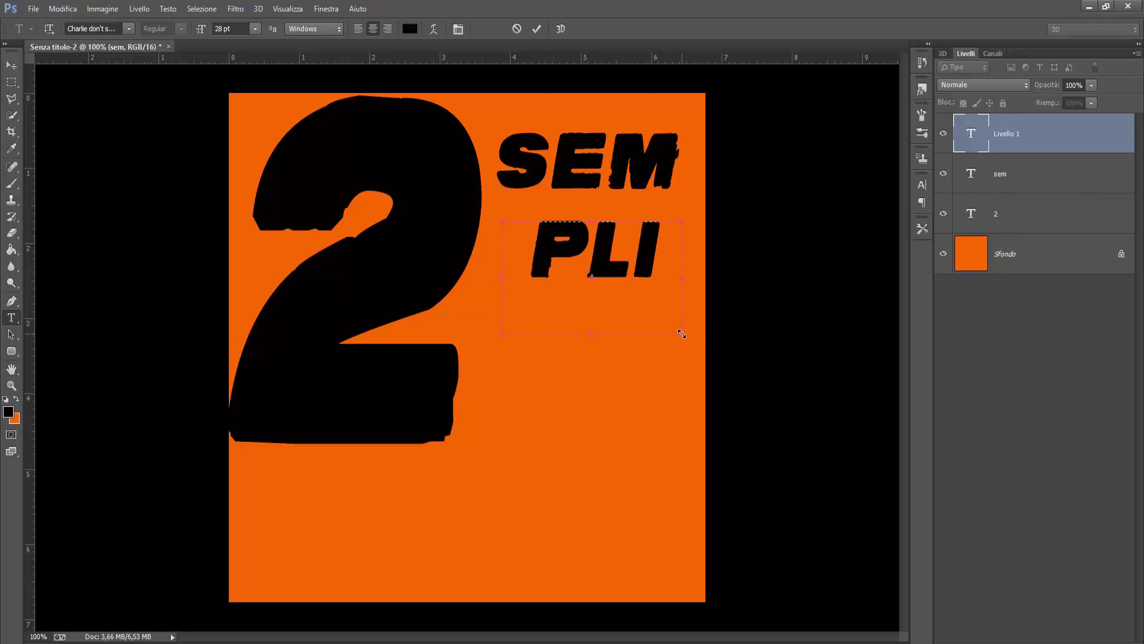
drag(540, 225, 503, 228)
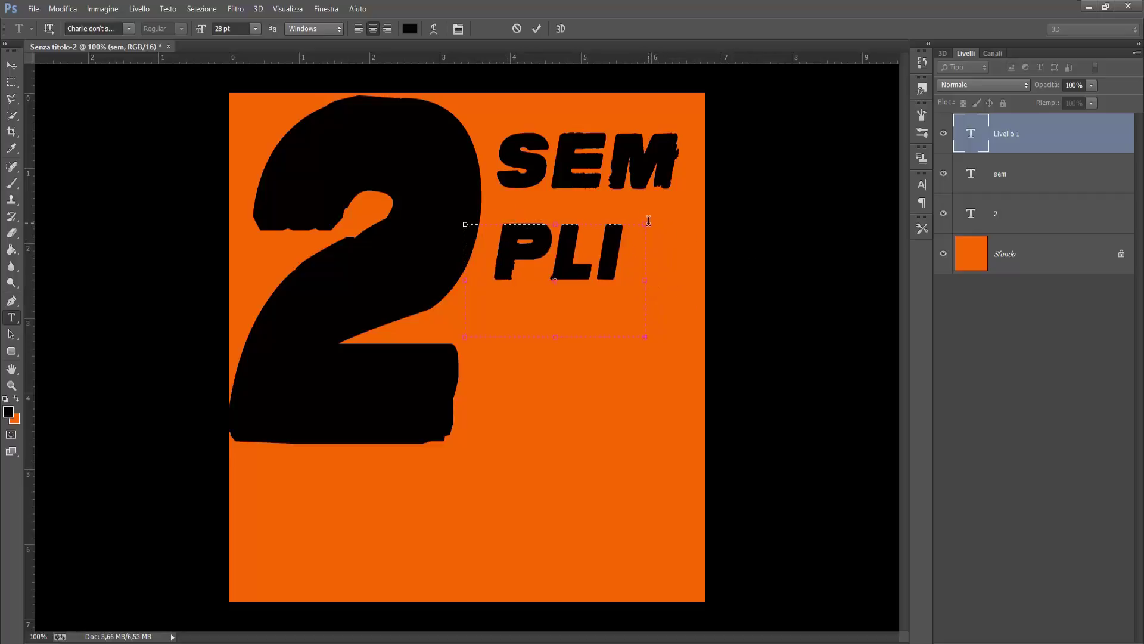
drag(644, 331, 702, 296)
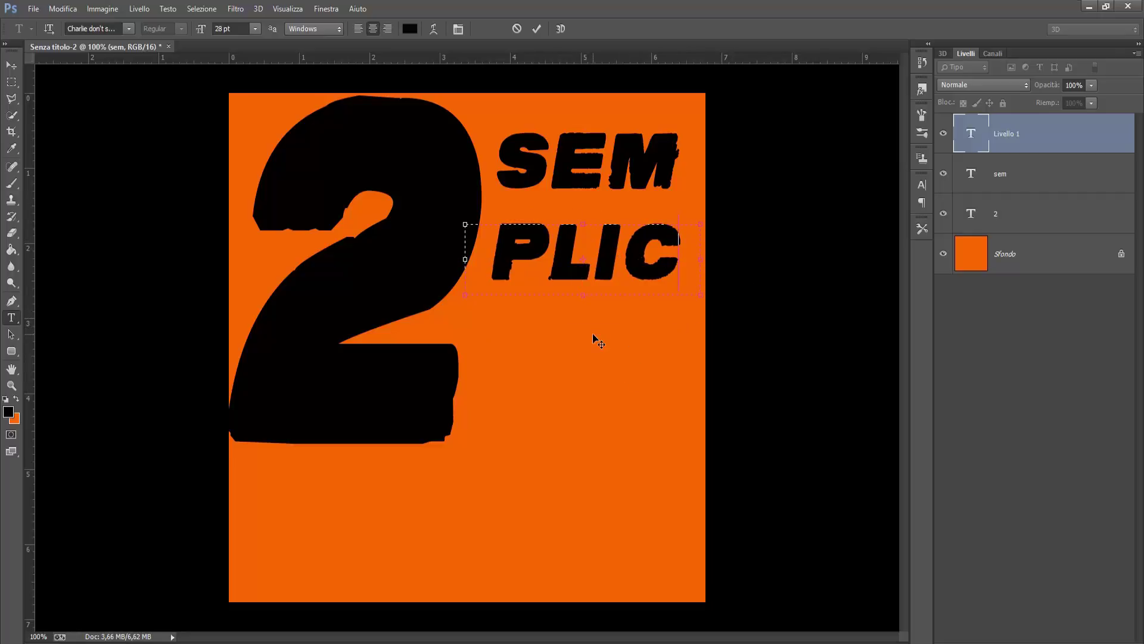
click(12, 65)
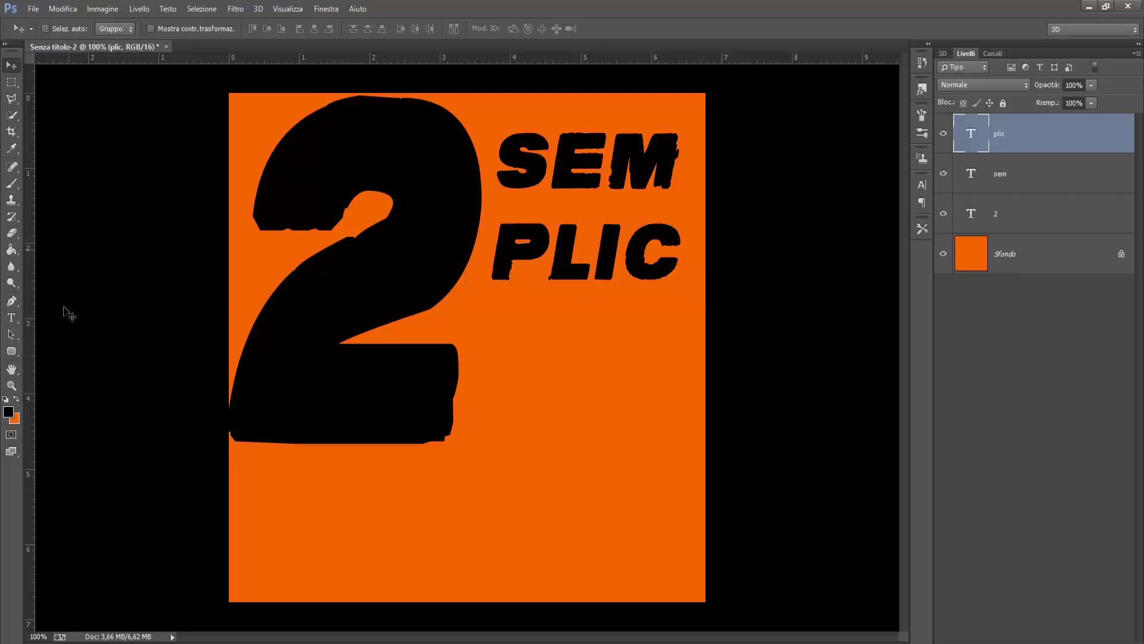
Step: Add 'IRAG' in a text box below PLIC
click(11, 320)
drag(494, 326, 682, 405)
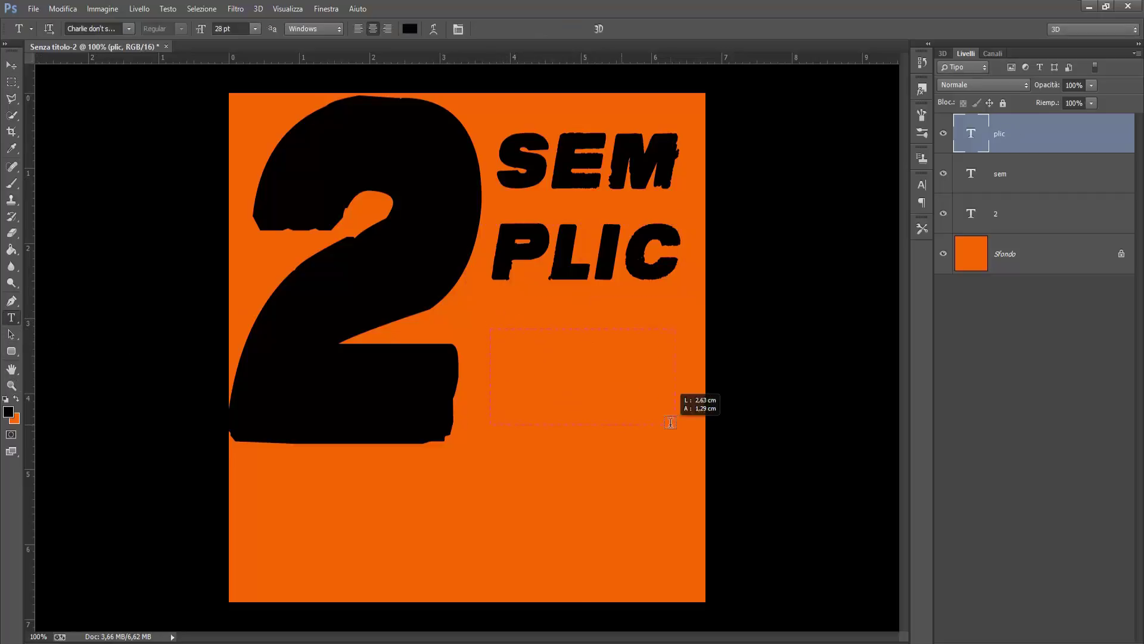
text(ir)
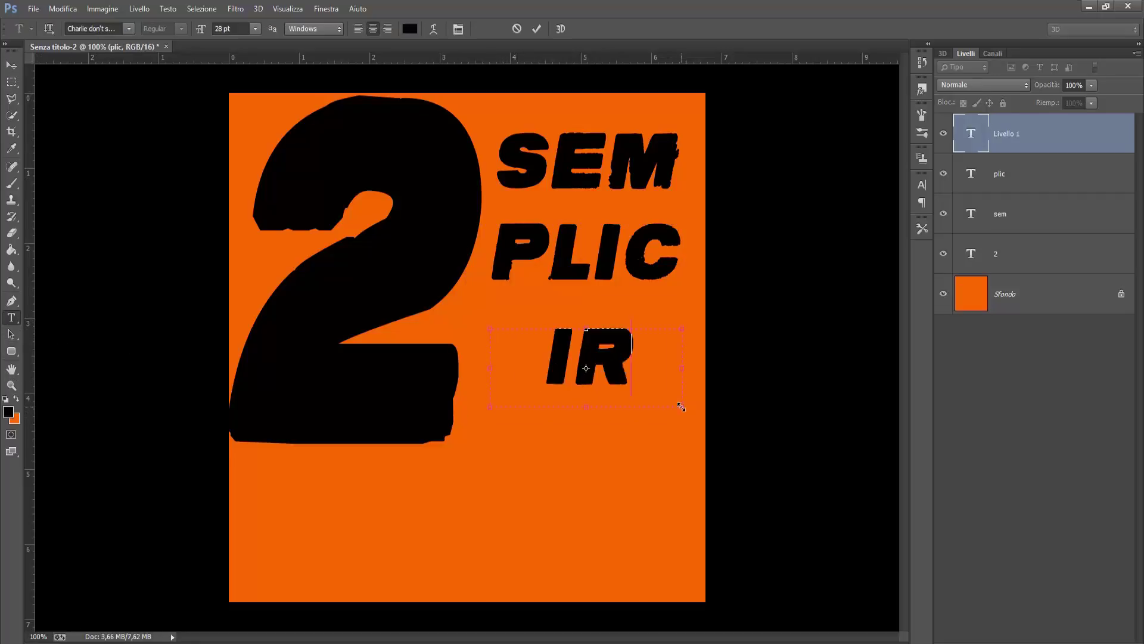
text(a)
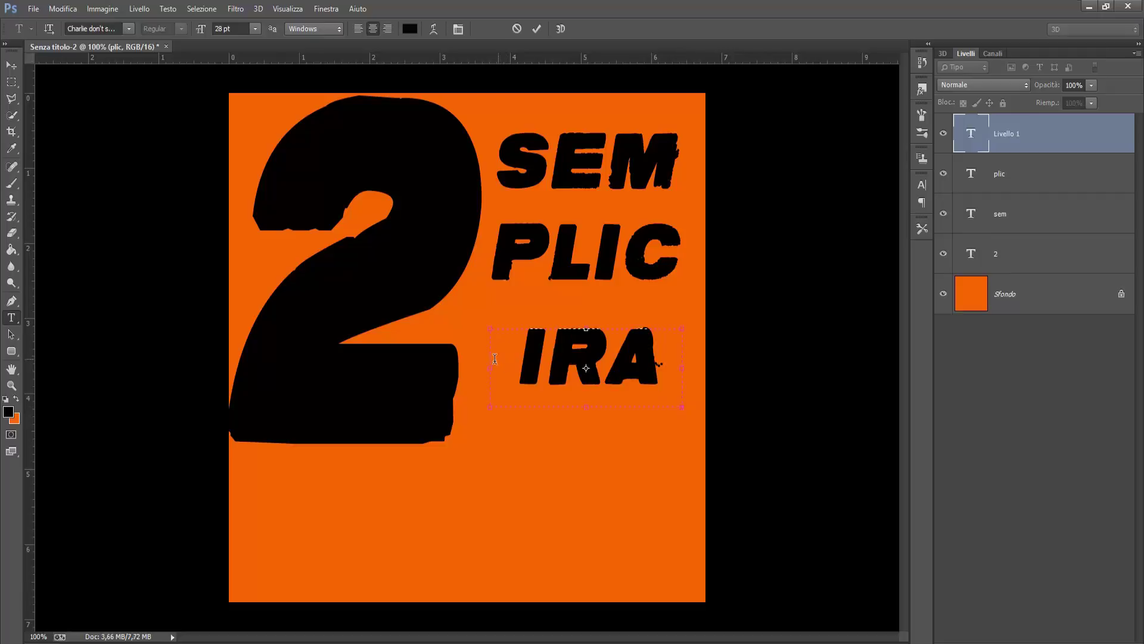
drag(681, 404, 709, 420)
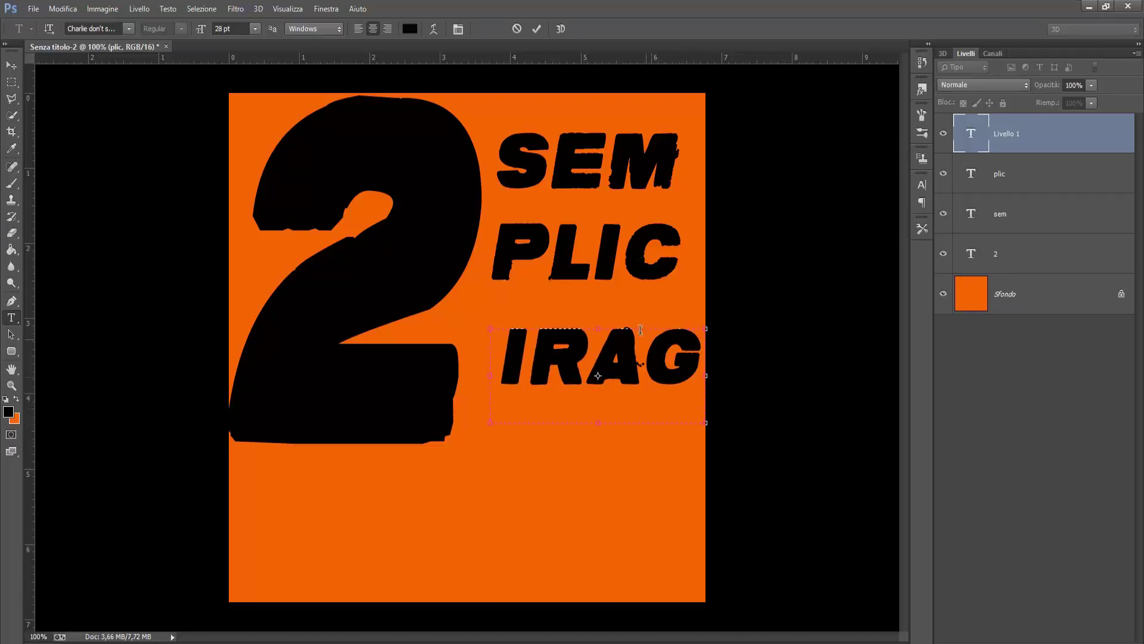
drag(624, 308, 611, 302)
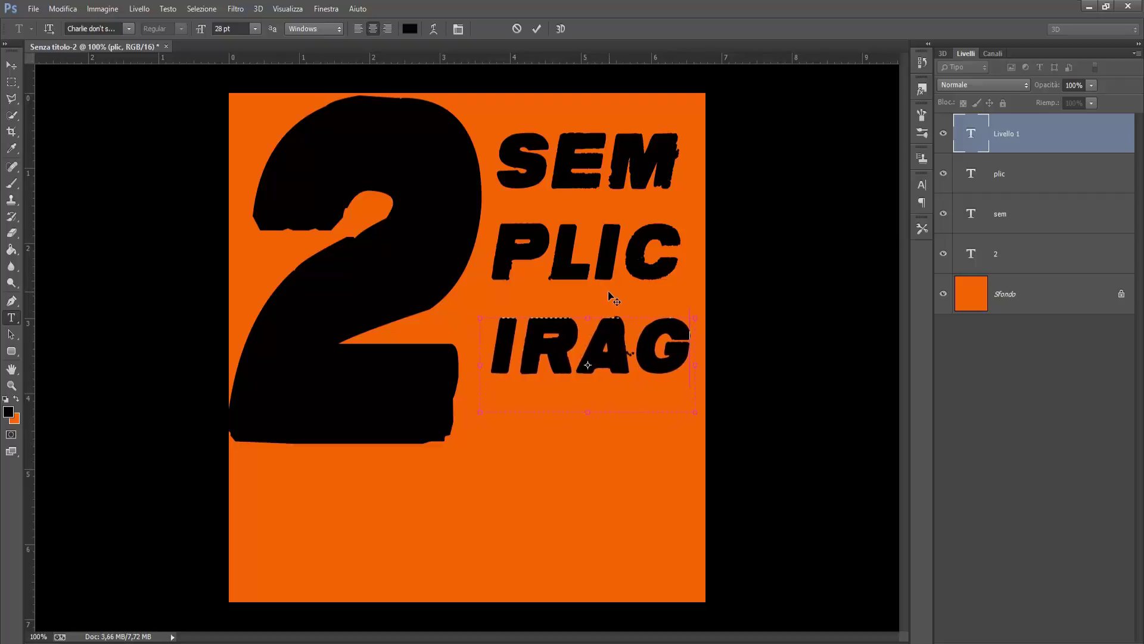
click(12, 81)
click(11, 317)
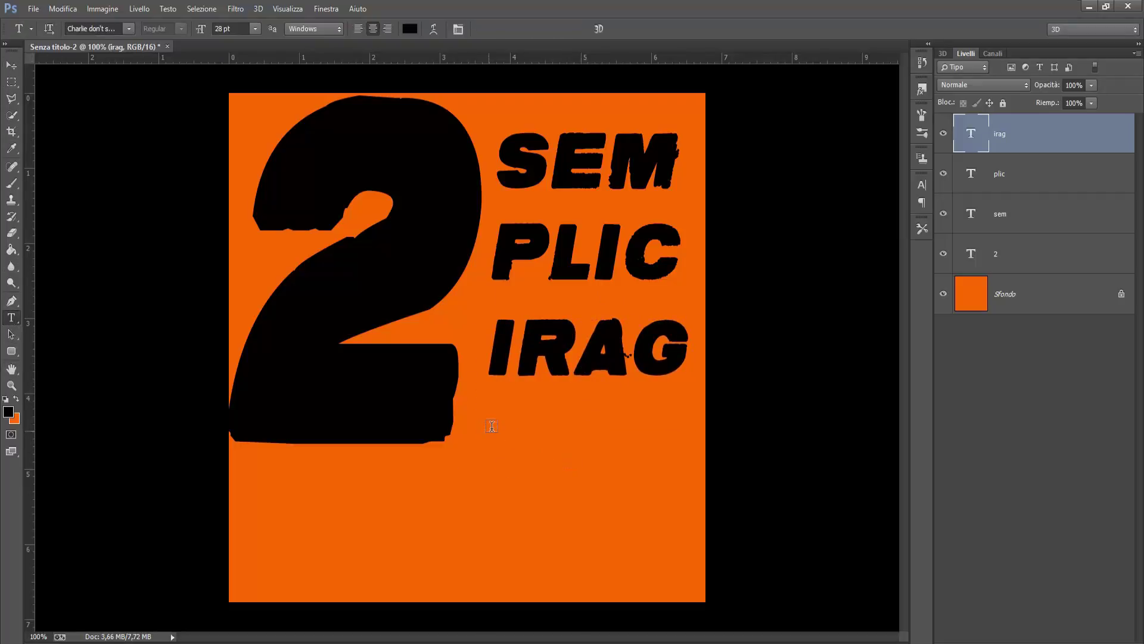
Step: Add 'AZZI' in a text box below IRAG
mouse_move(493, 424)
mouse_down()
mouse_move(697, 477)
mouse_move(683, 498)
mouse_up()
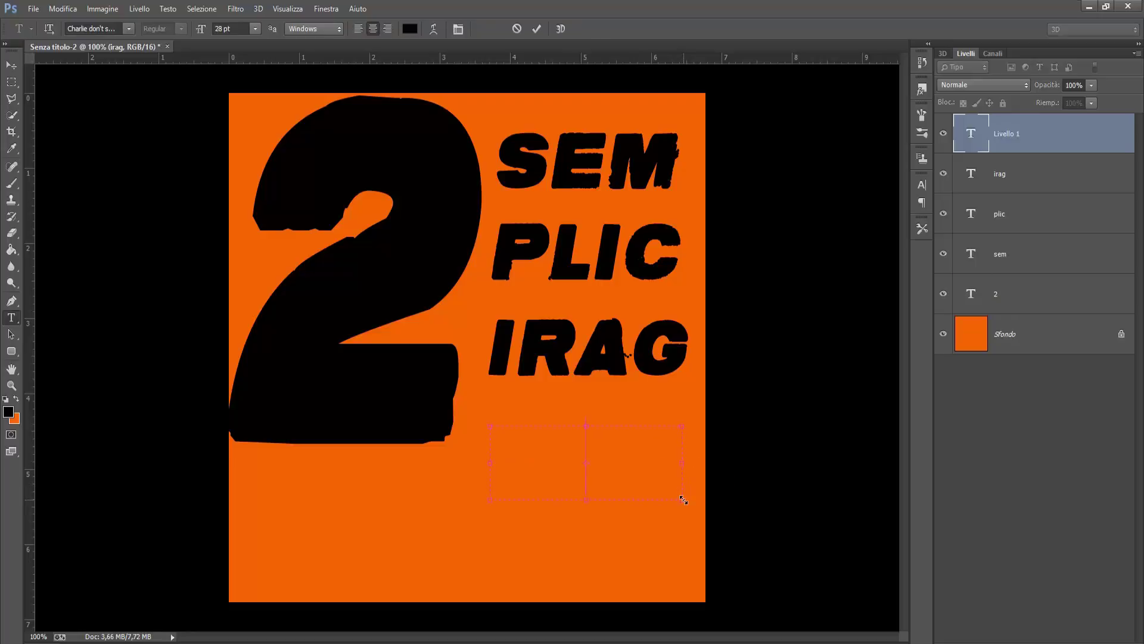
text(AZZ)
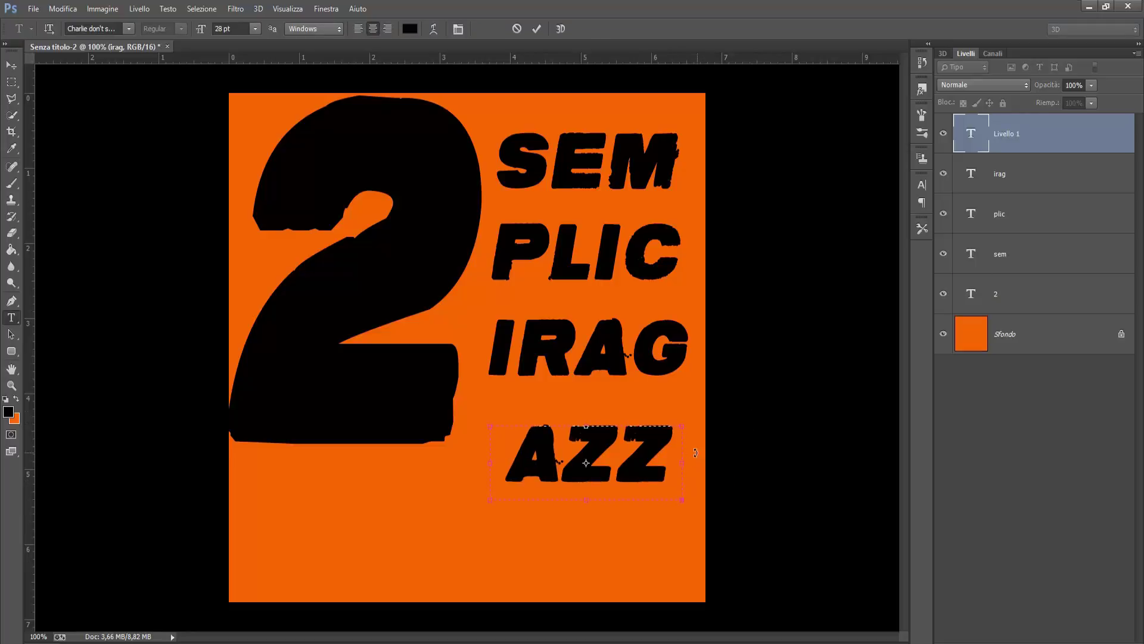
drag(563, 411, 543, 397)
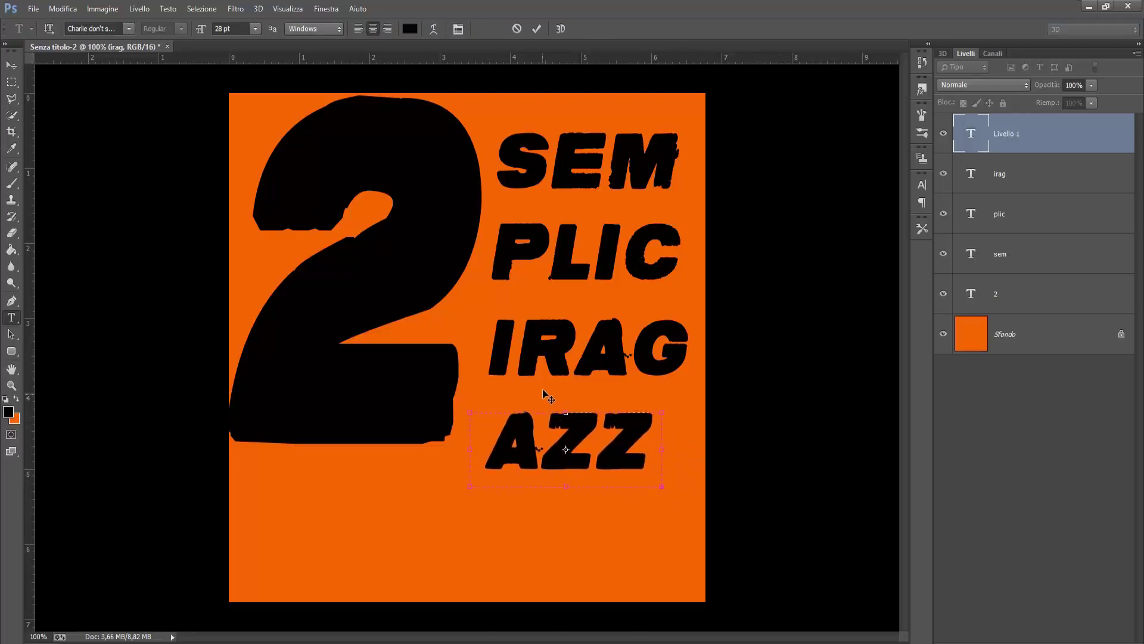
drag(662, 486, 692, 481)
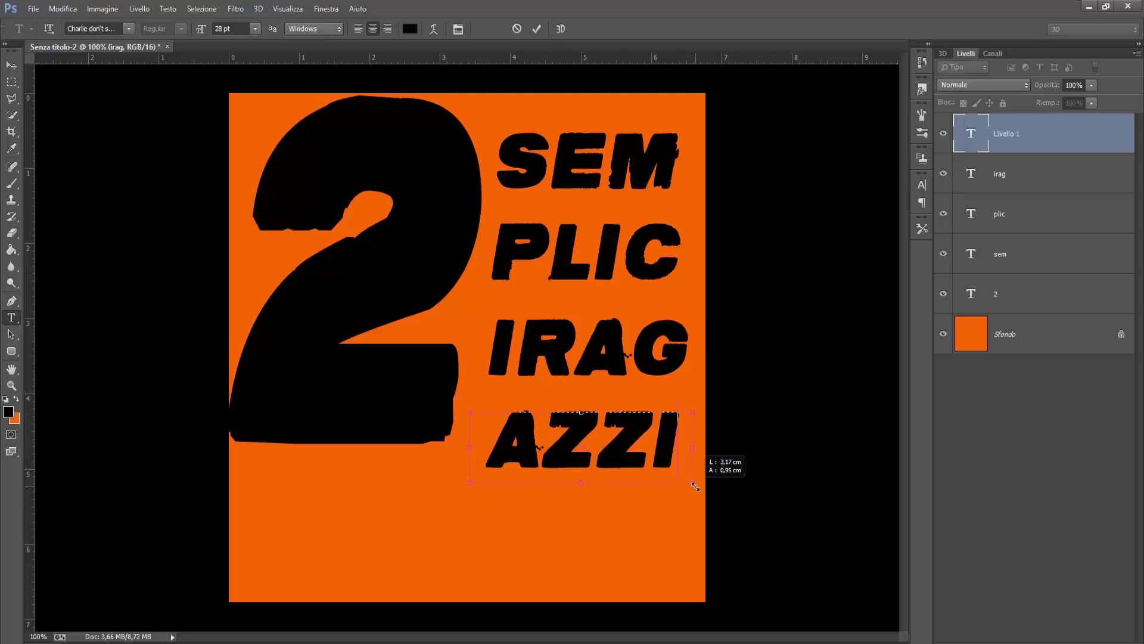
drag(579, 393, 581, 451)
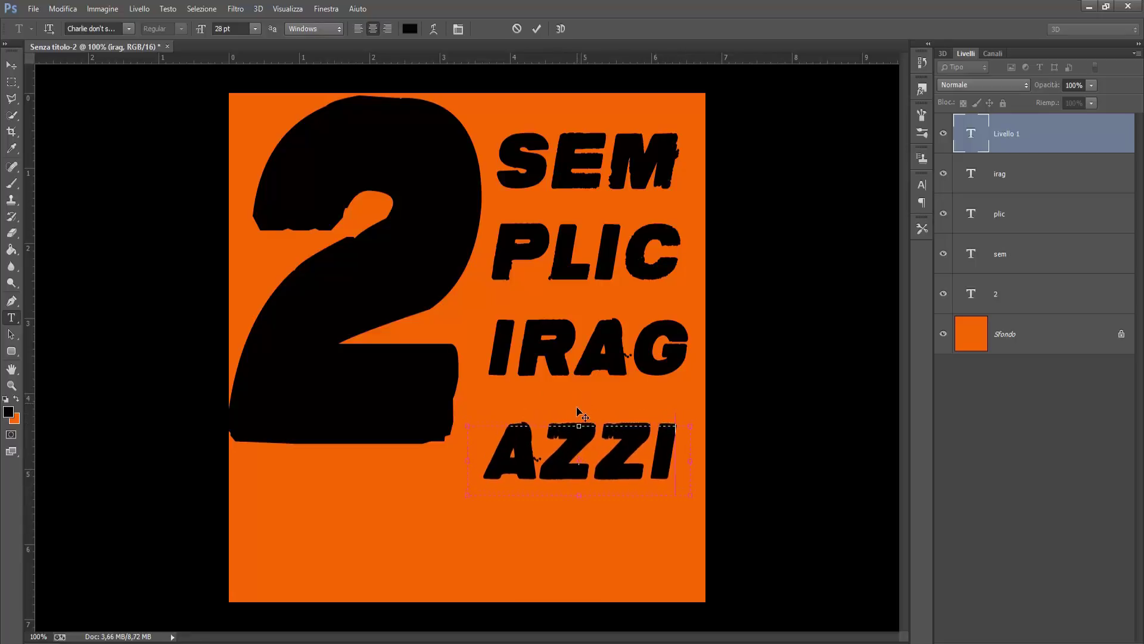
click(1025, 176)
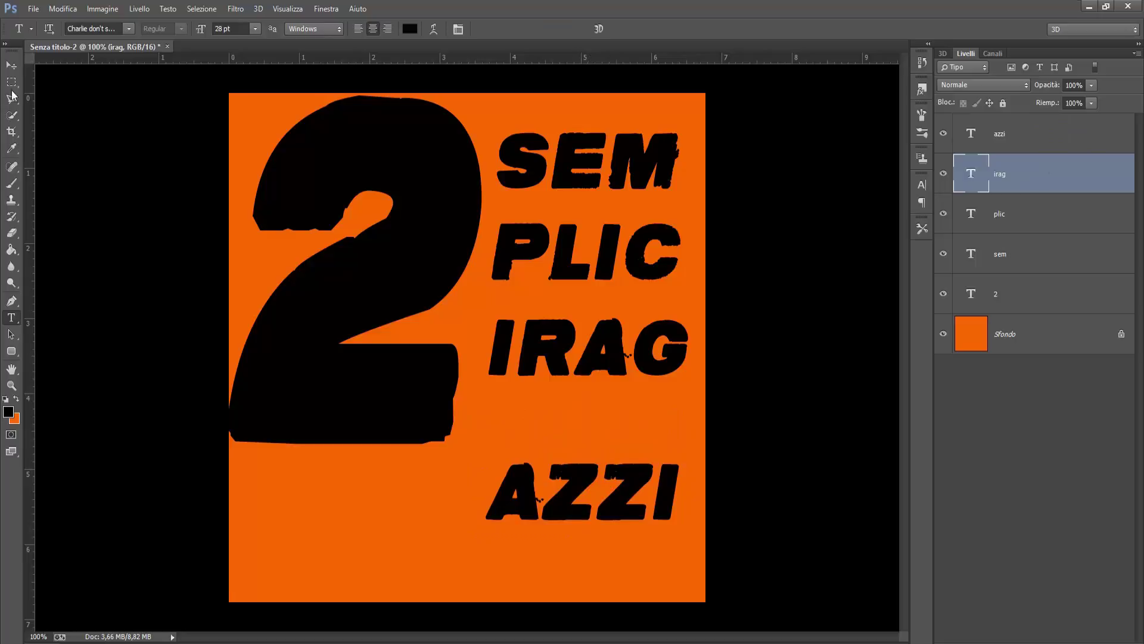
Step: Reposition IRAG and AZZI to even out the spacing of the word column
key(v)
drag(563, 370, 567, 398)
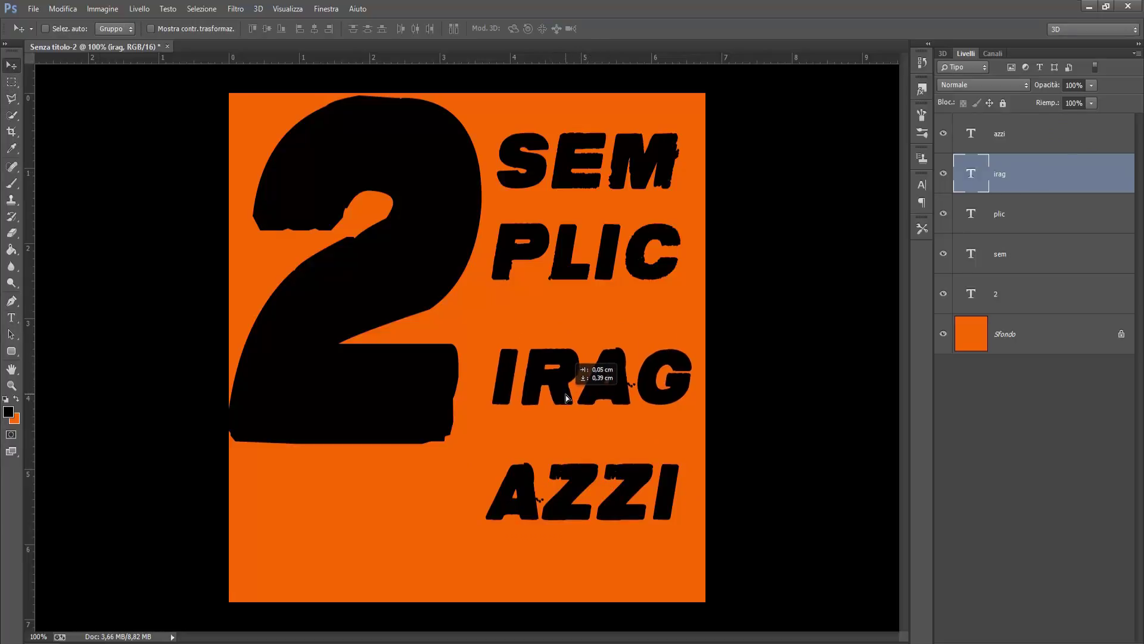
key(alt+bracketright)
mouse_move(563, 263)
mouse_down()
mouse_move(549, 258)
mouse_move(585, 276)
mouse_up()
key(alt+bracketleft)
key(alt+bracketleft)
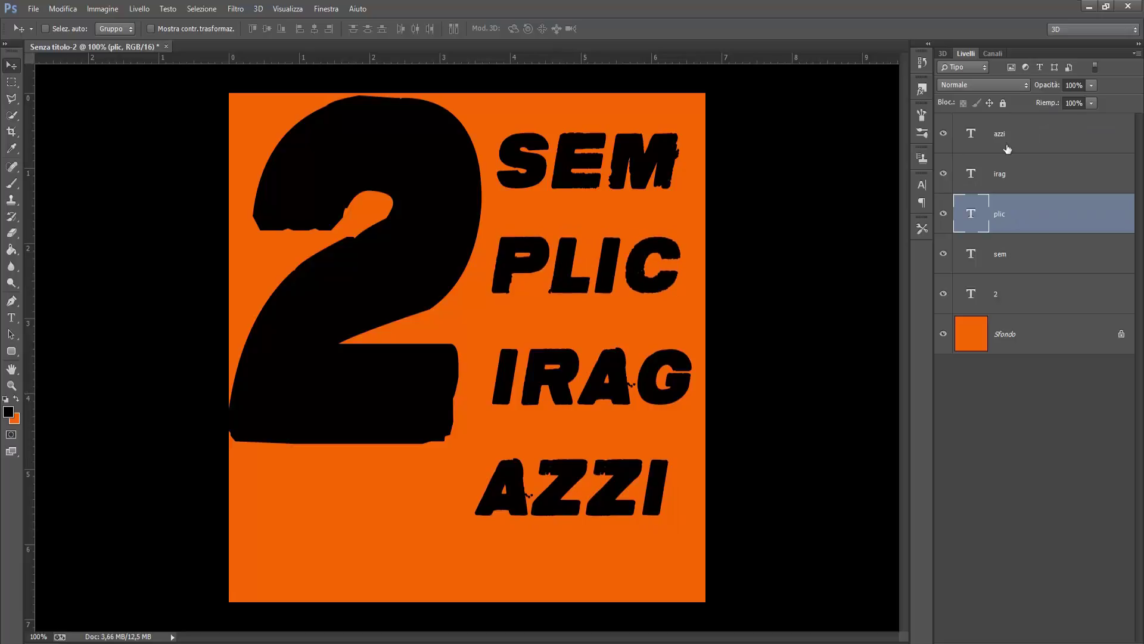
click(999, 294)
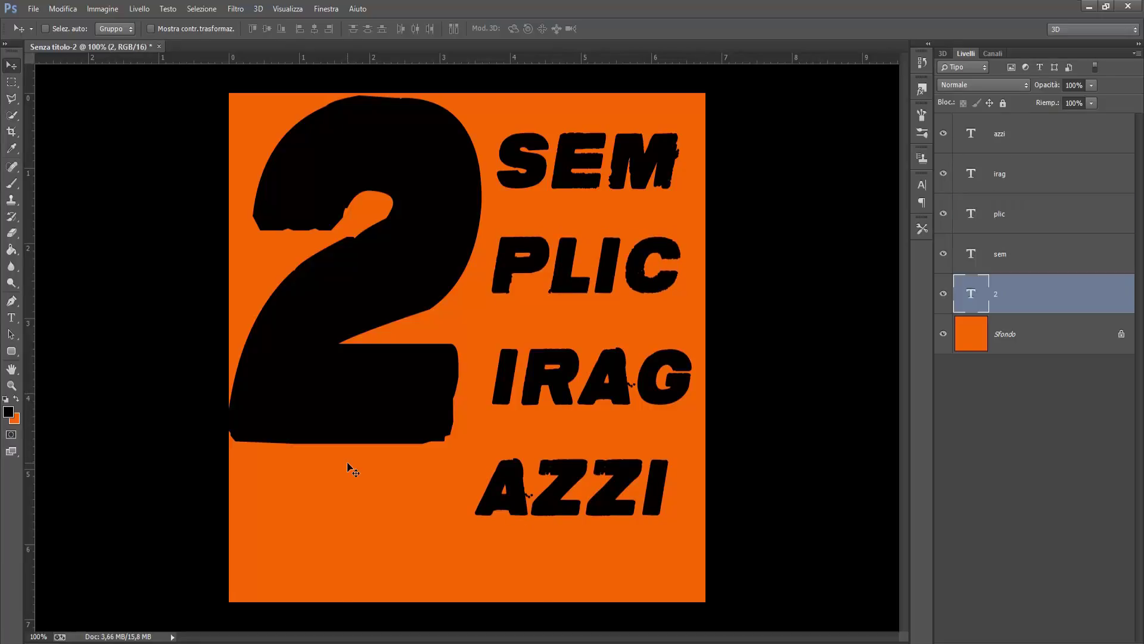
key(ctrl+t)
Step: Scale the 2 up toward the top-left and stretch it to nearly full poster height
drag(540, 602, 540, 641)
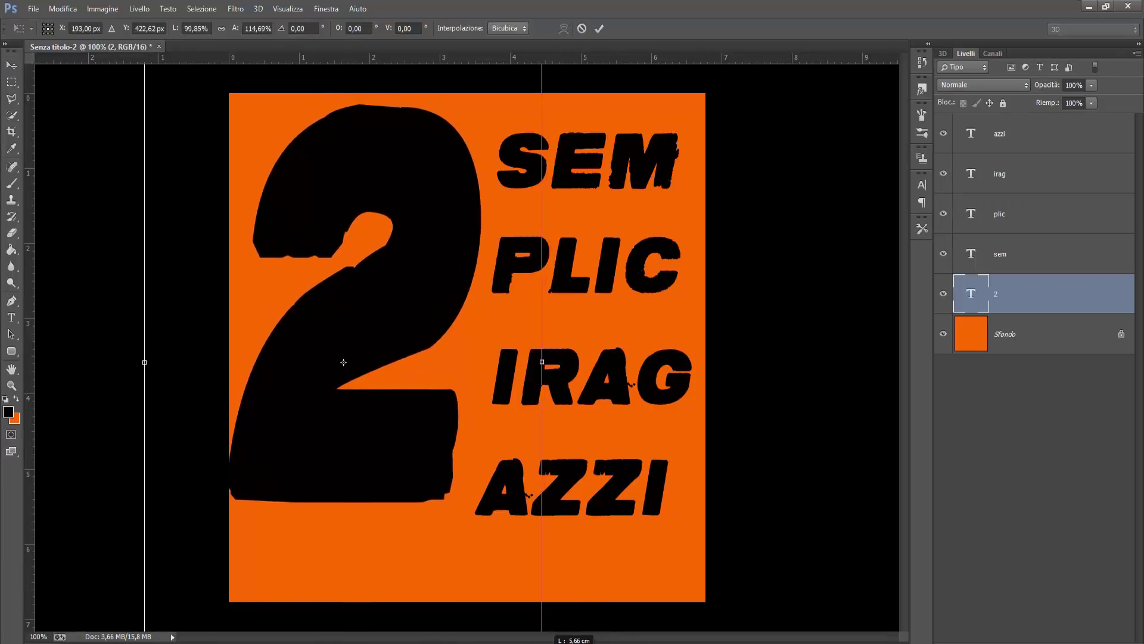
drag(378, 319, 379, 396)
drag(145, 121, 109, 24)
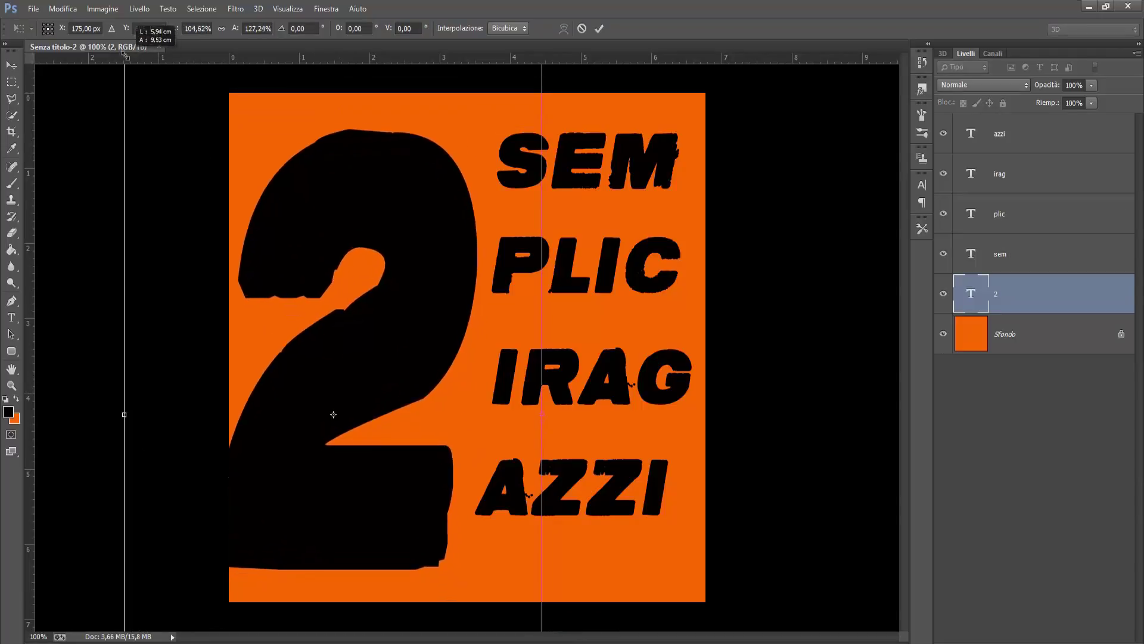
drag(331, 360, 335, 354)
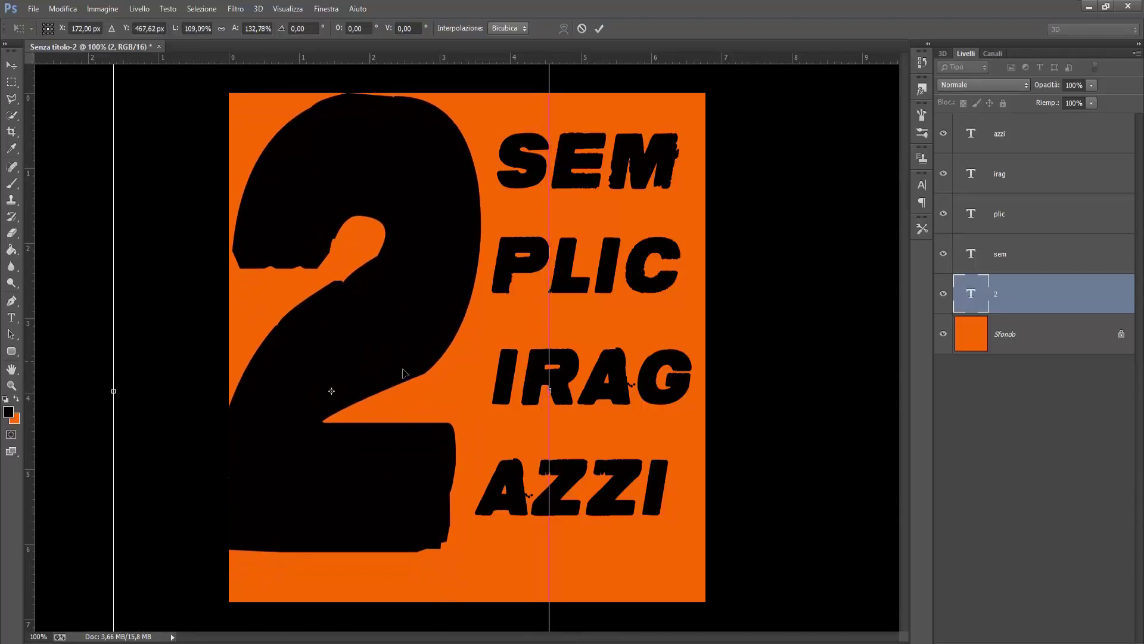
key(Return)
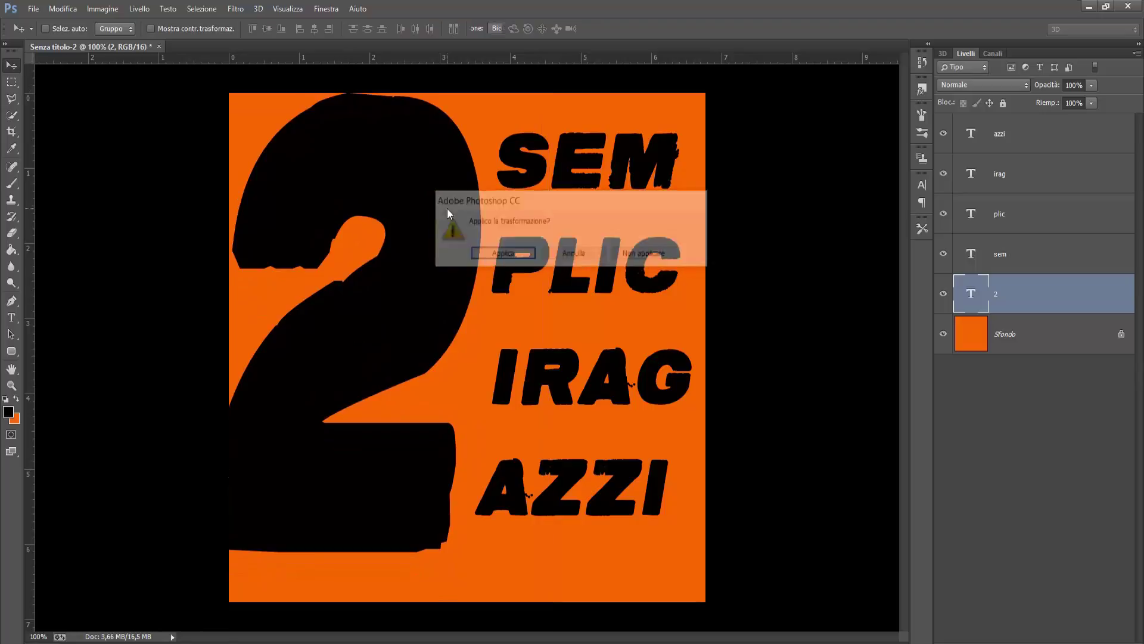
click(1003, 262)
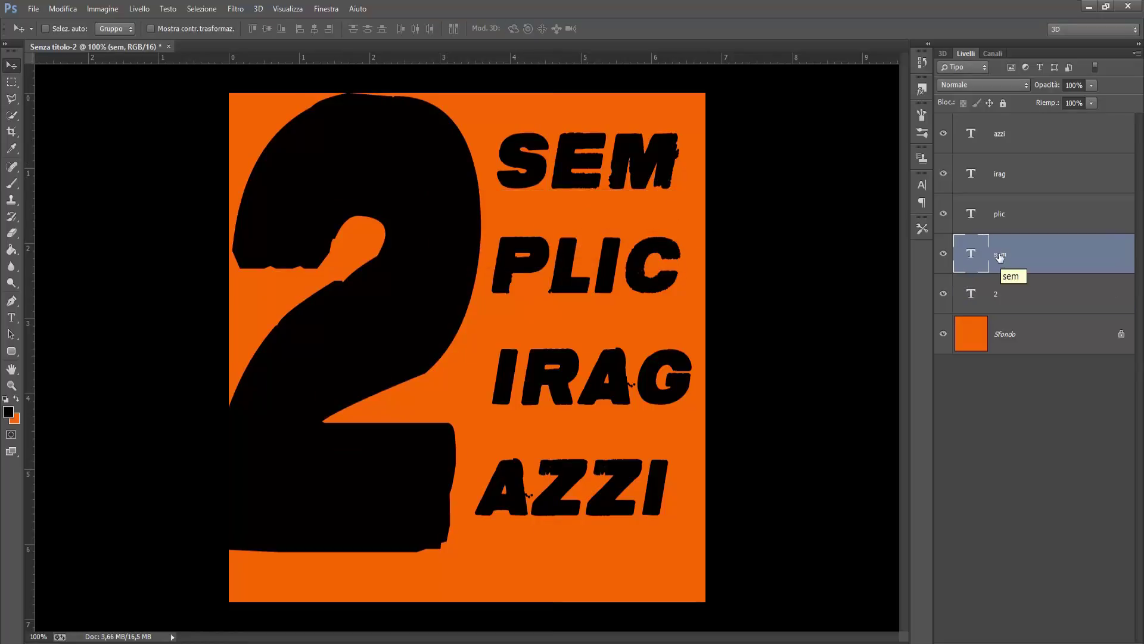
Step: Free Transform the four-word block taller top and bottom, apply it, and shift it slightly down
shift+click(1005, 138)
key(ctrl+t)
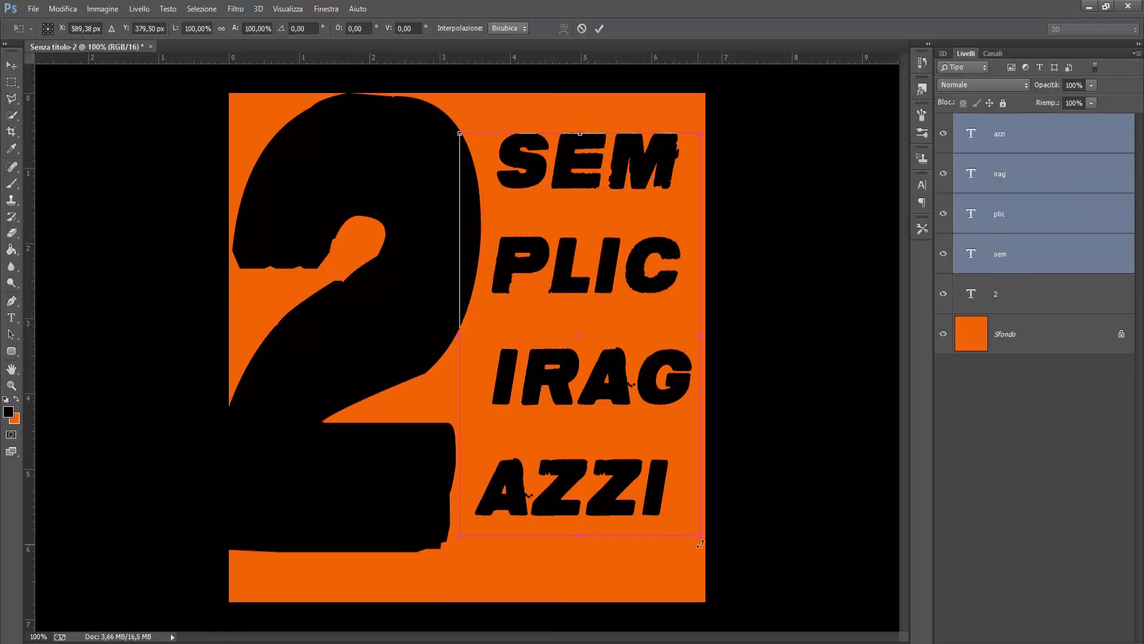
drag(702, 539, 699, 577)
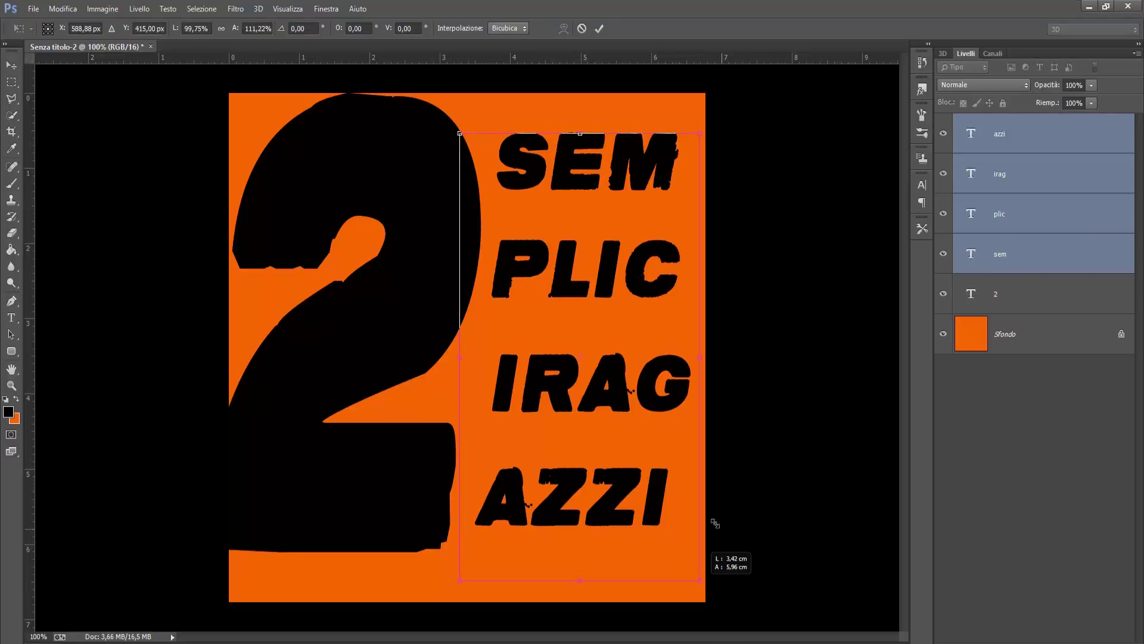
drag(460, 133, 450, 92)
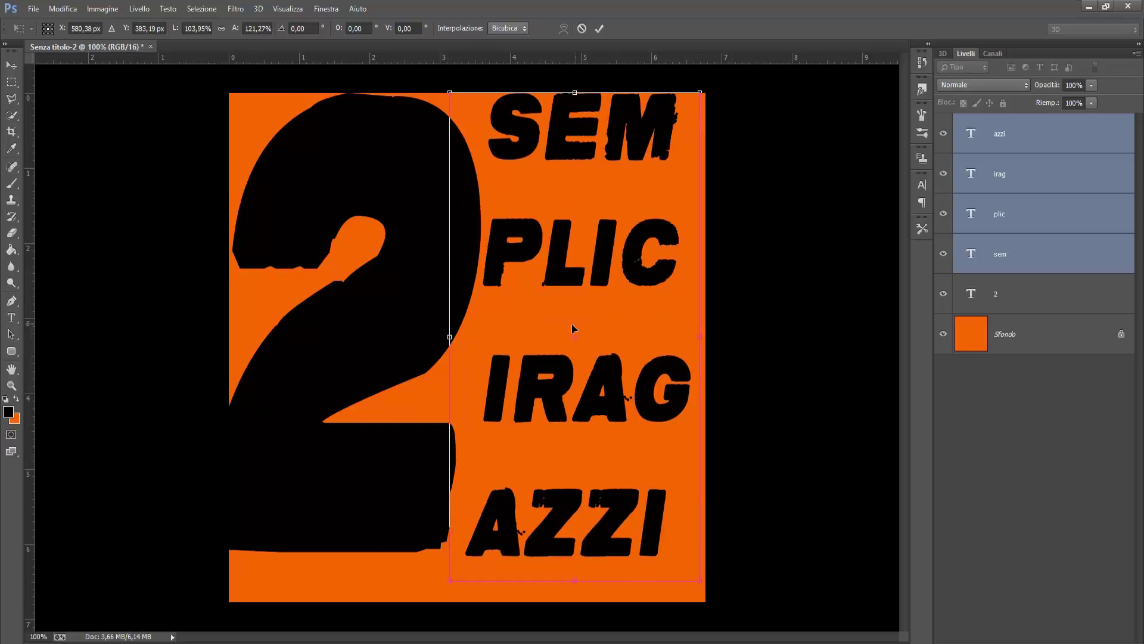
drag(699, 579, 702, 597)
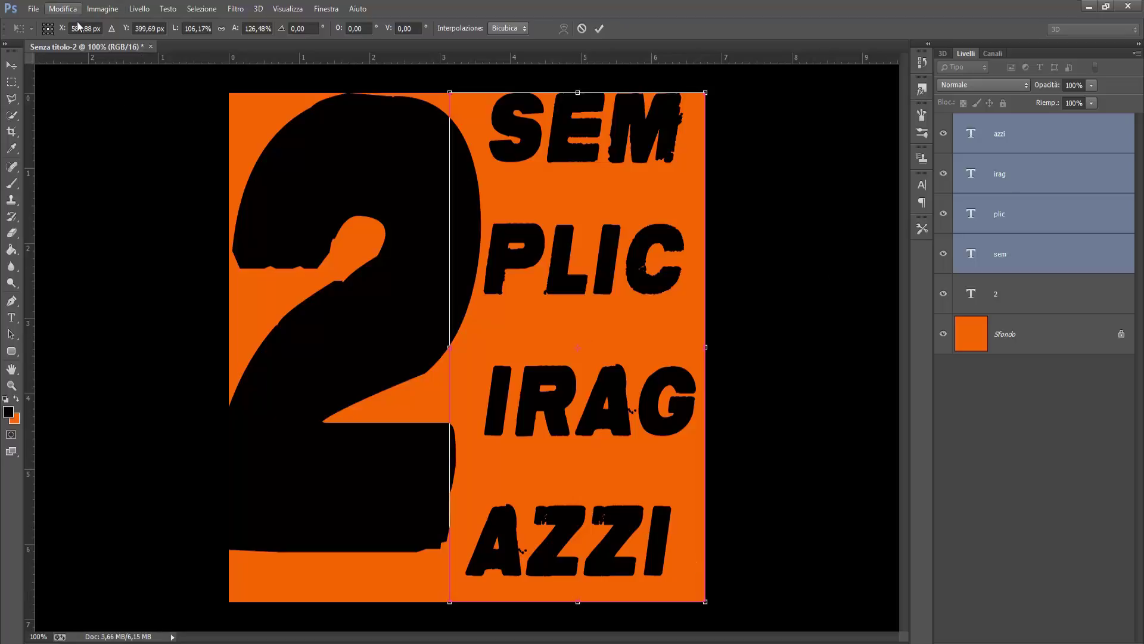
click(11, 65)
click(475, 257)
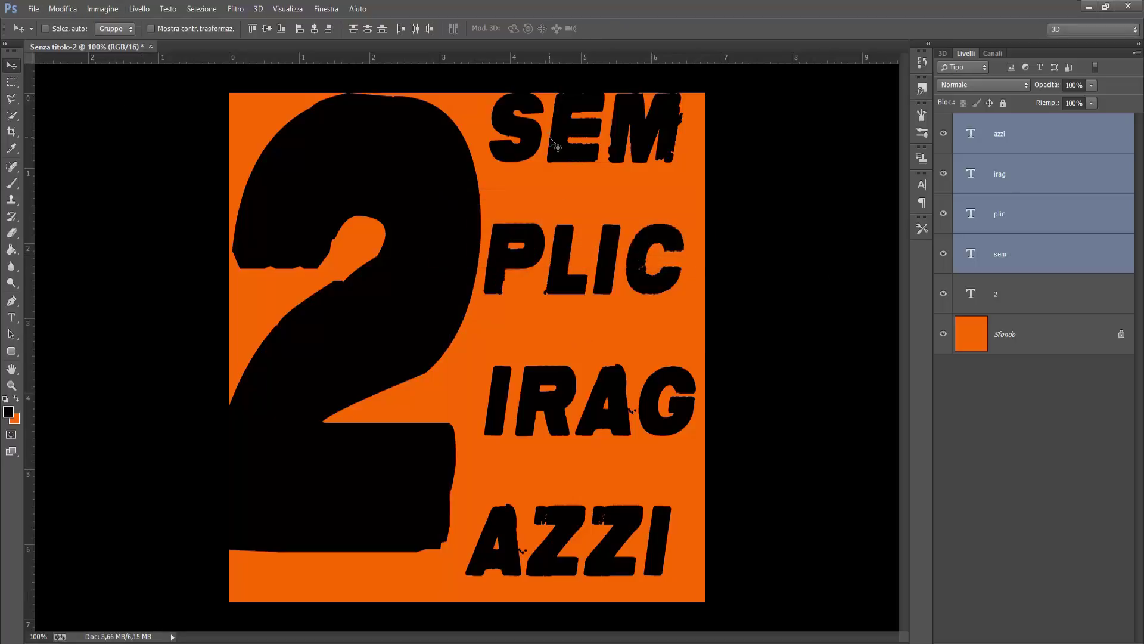
drag(549, 137, 549, 150)
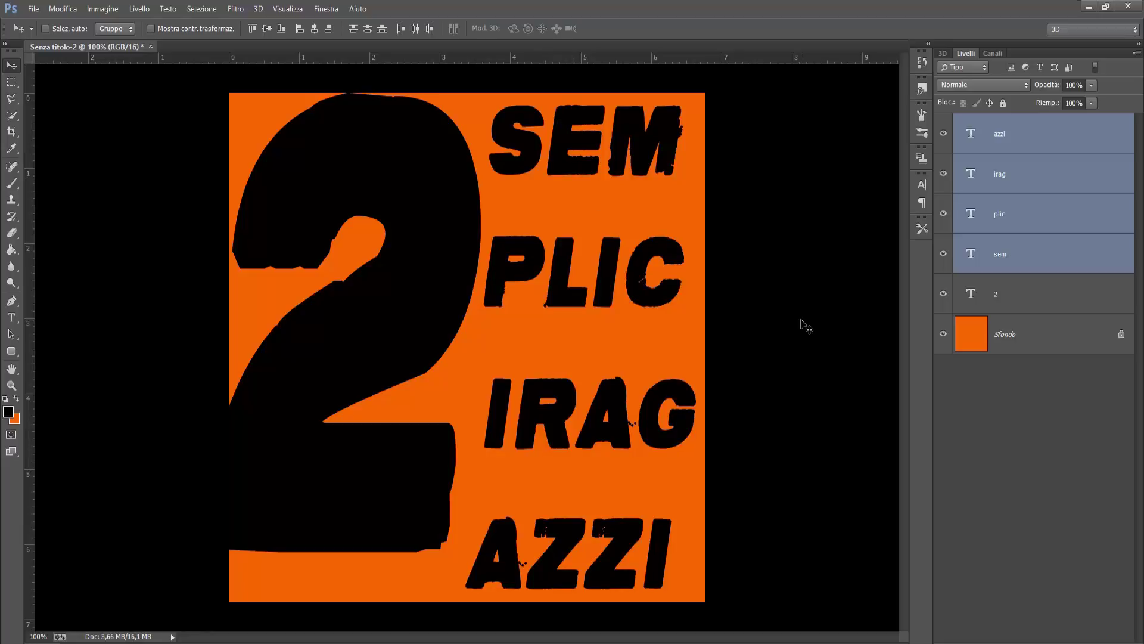
click(1007, 146)
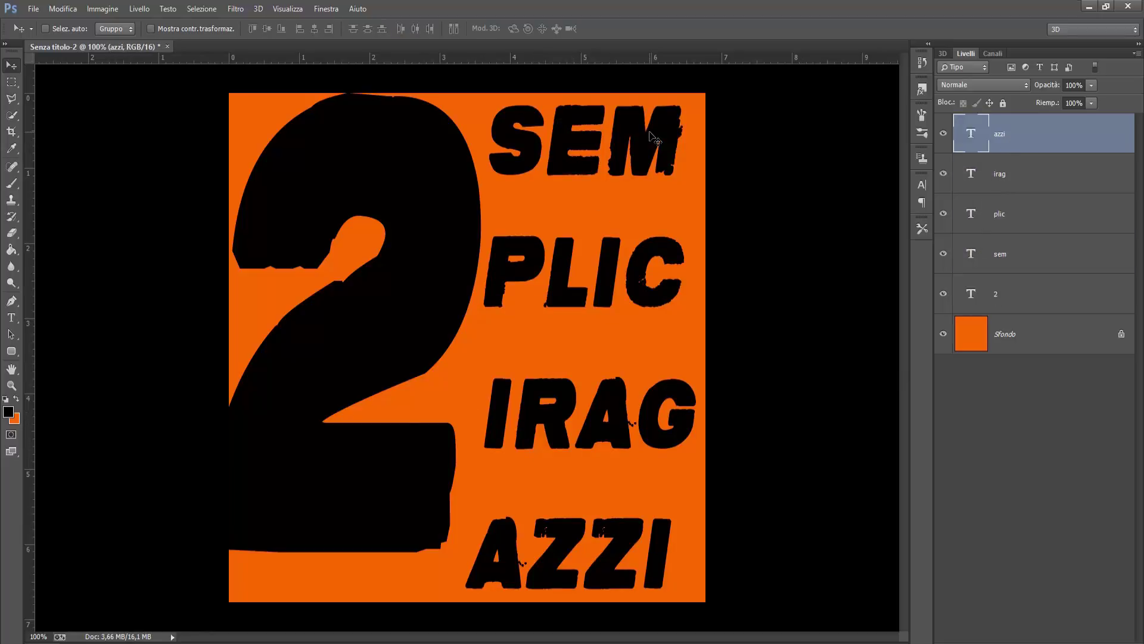
Step: Select the SEM layer and highlight the word SEM for editing
click(1014, 261)
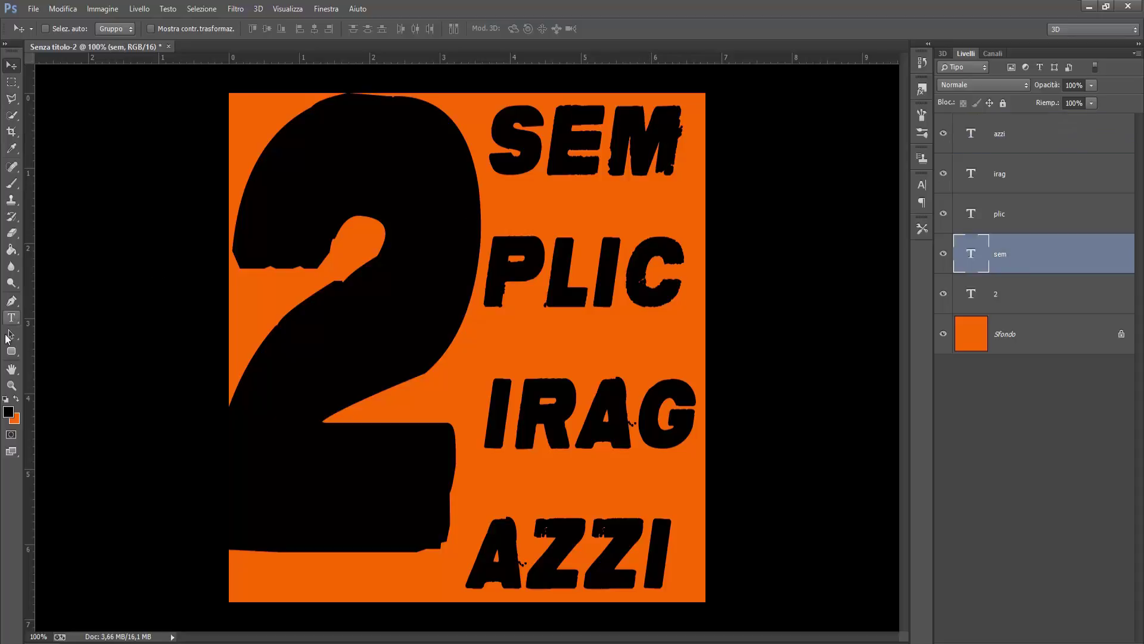
click(11, 317)
drag(680, 161, 503, 160)
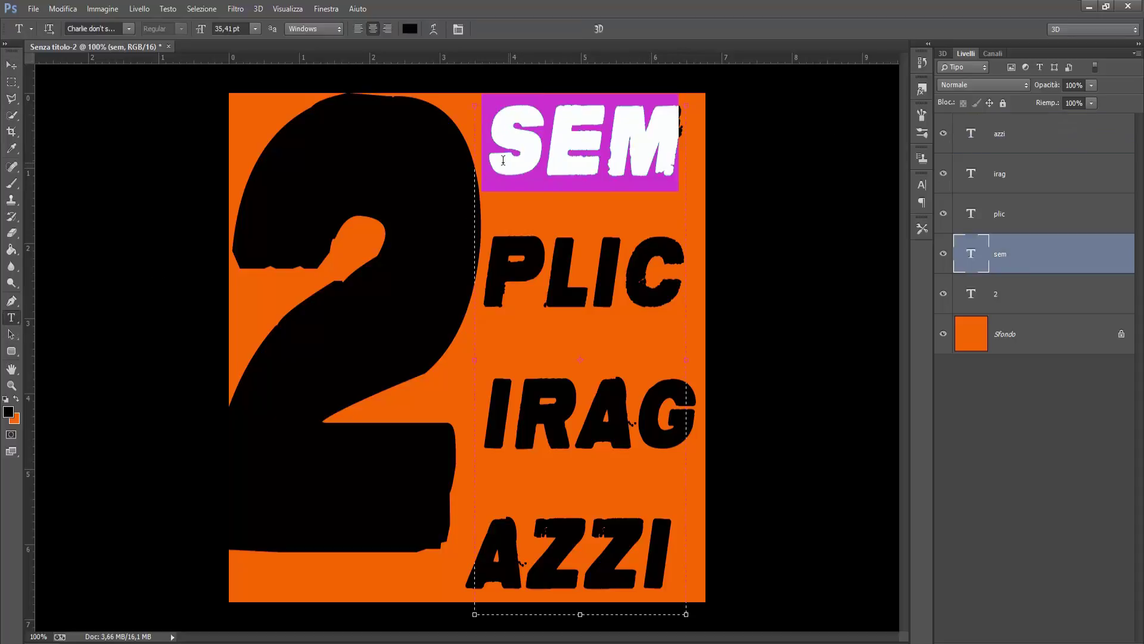
click(676, 539)
key(shift+Left)
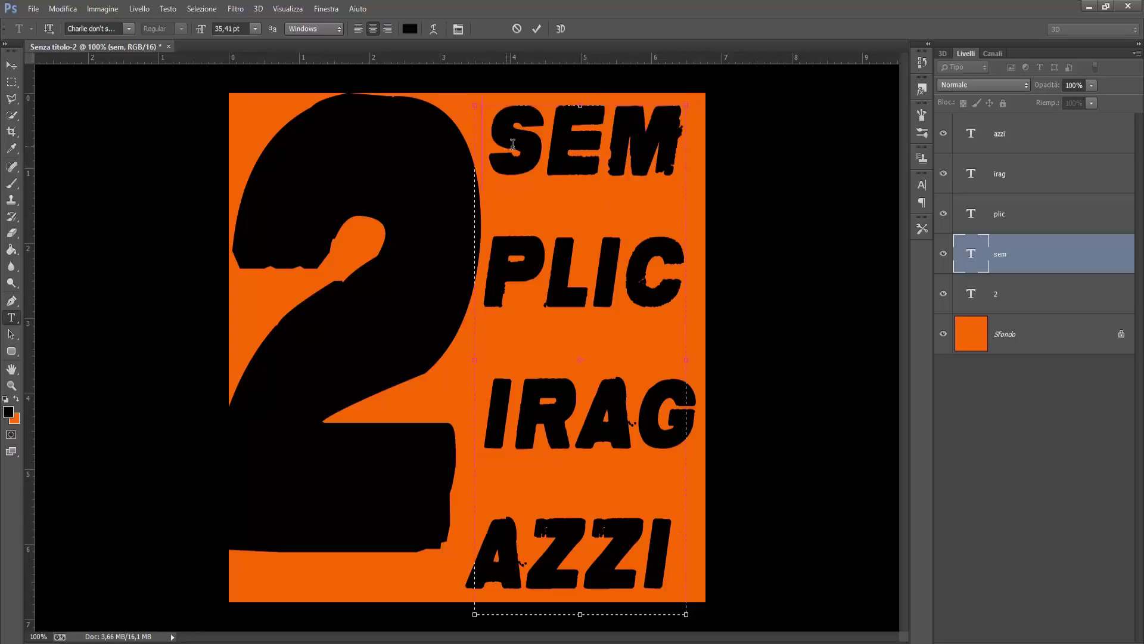
double_click(513, 143)
Step: Set SEM to 40 pt, widen its box, and place it beside the top of the 2
click(257, 33)
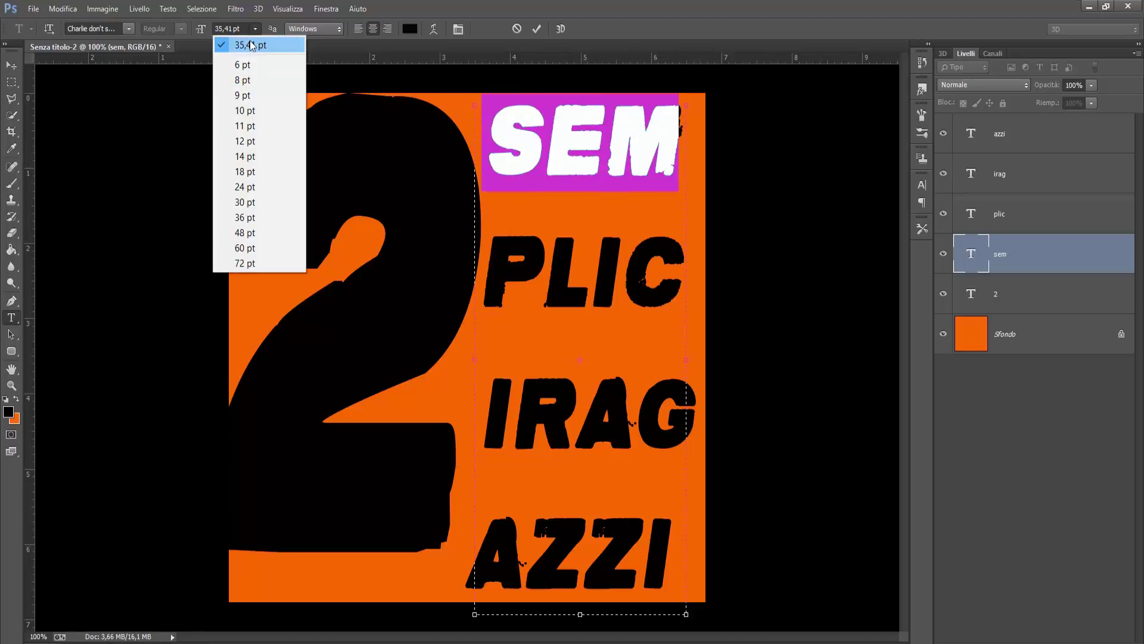
click(255, 217)
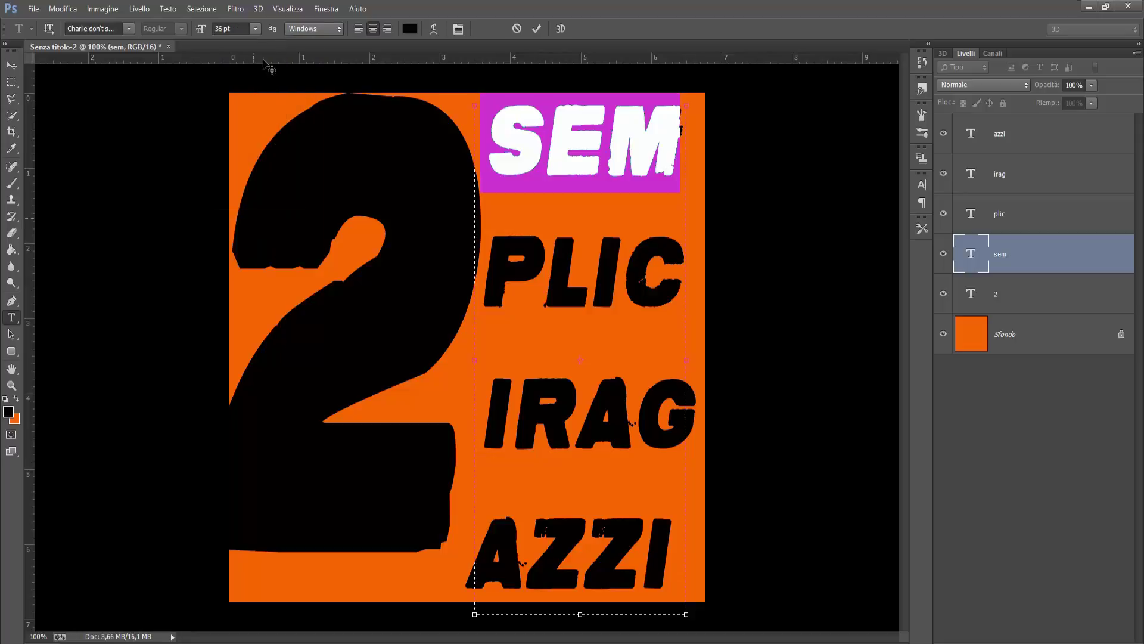
click(256, 30)
click(255, 34)
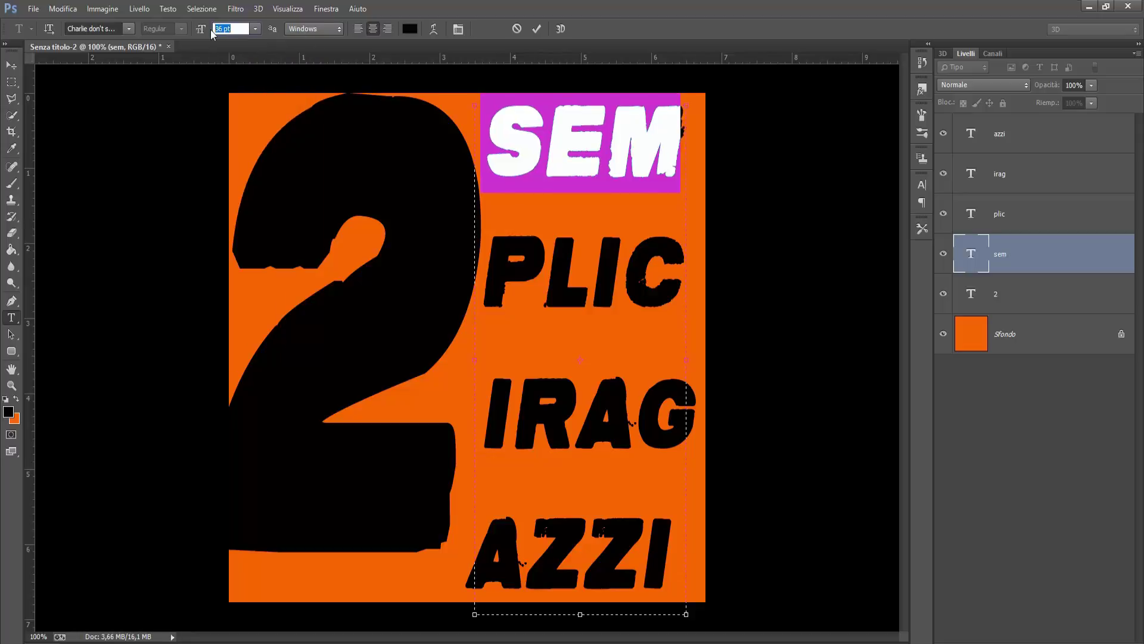
text(40)
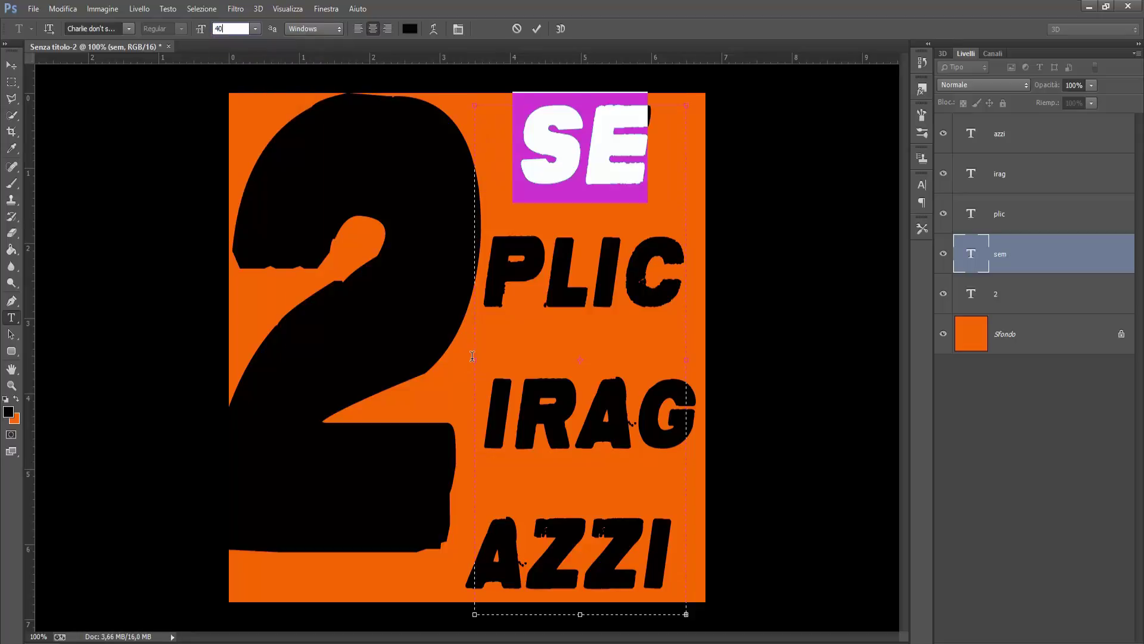
drag(686, 615, 746, 593)
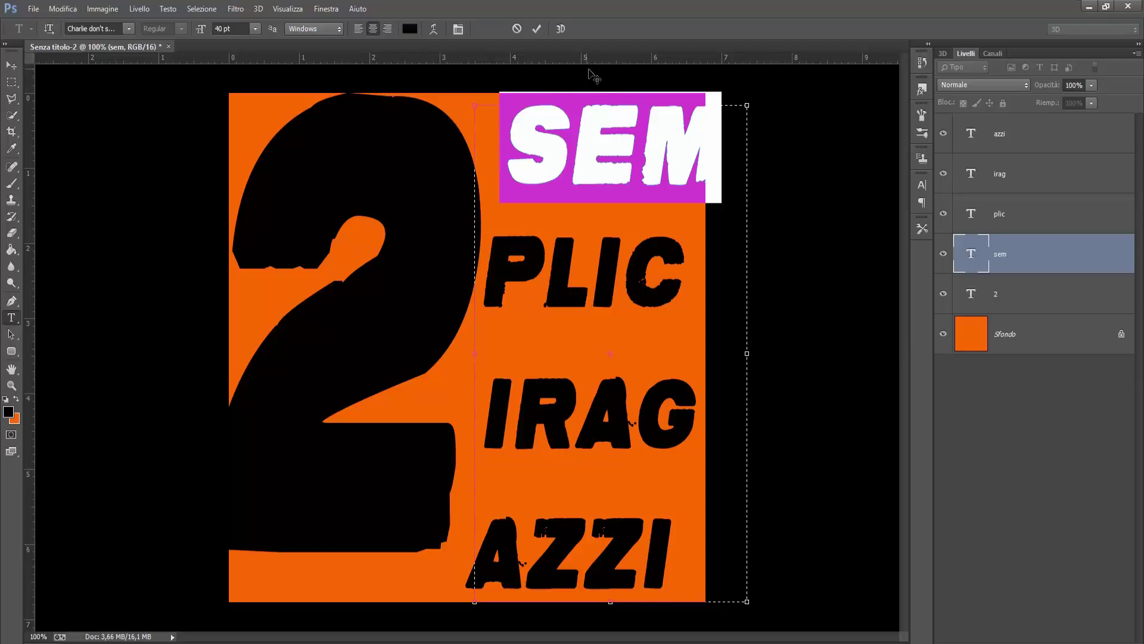
drag(606, 87, 563, 86)
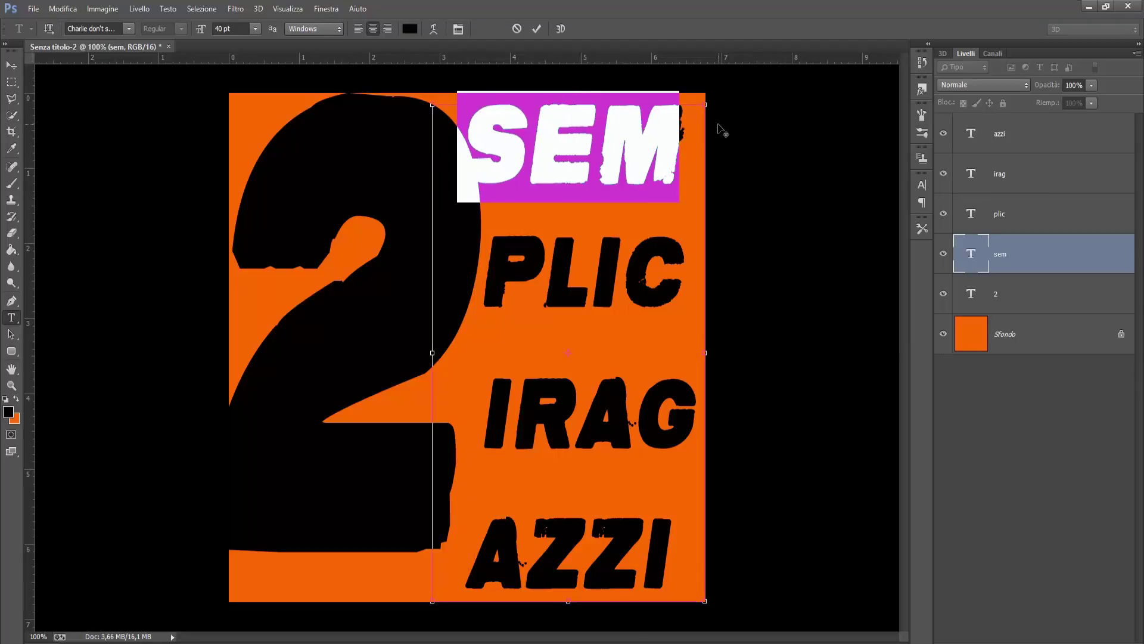
click(12, 68)
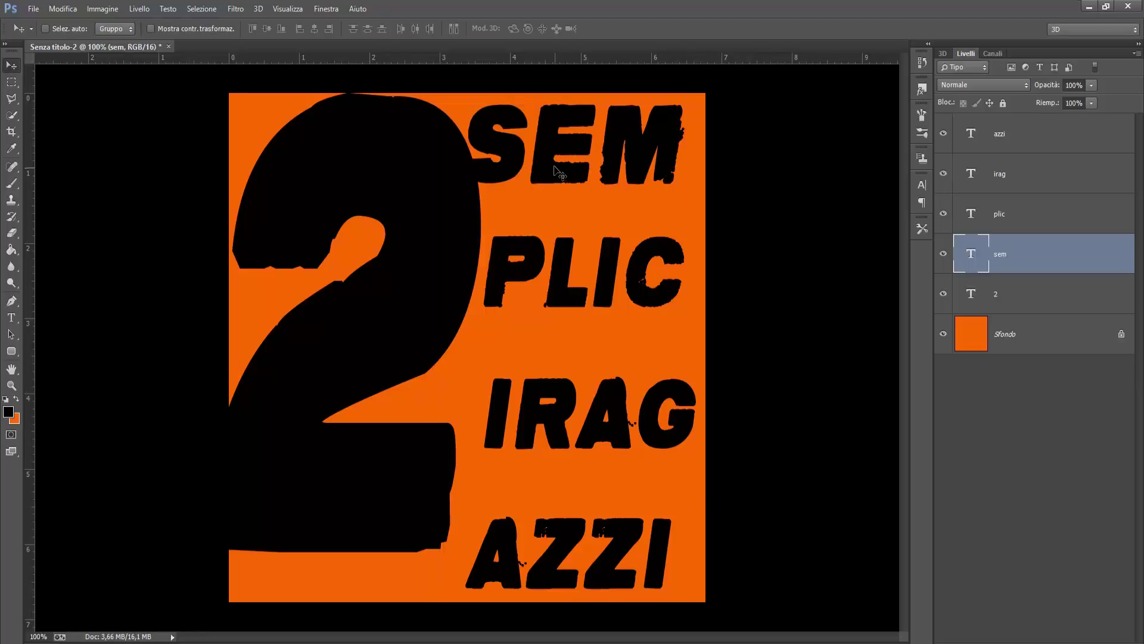
drag(552, 170, 567, 182)
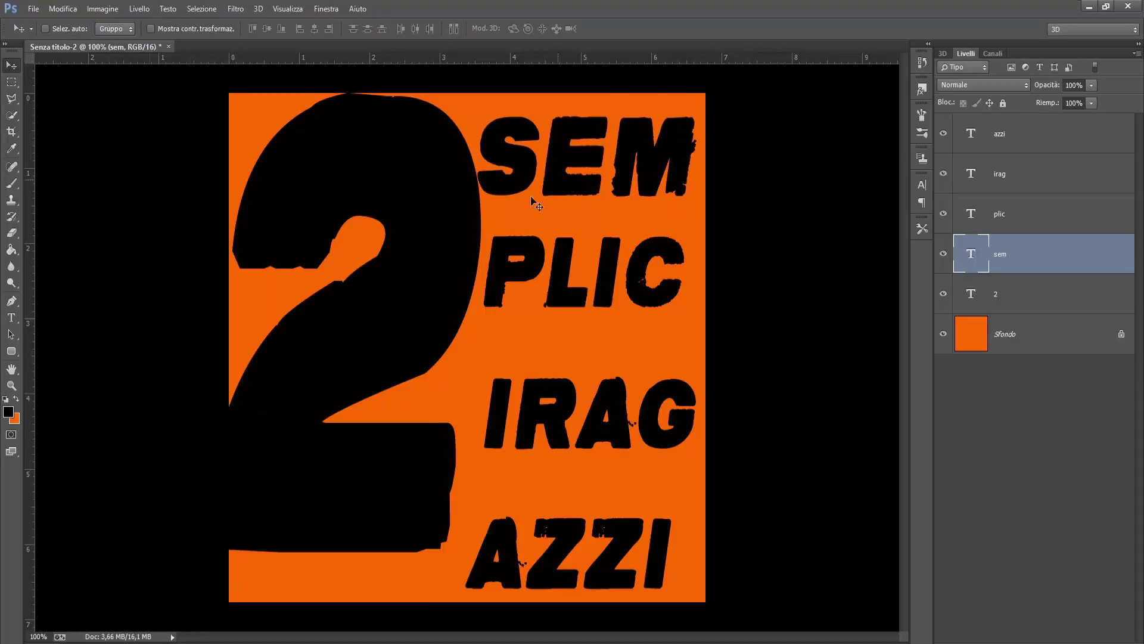
click(13, 319)
Step: Set PLIC to 40 pt
click(950, 229)
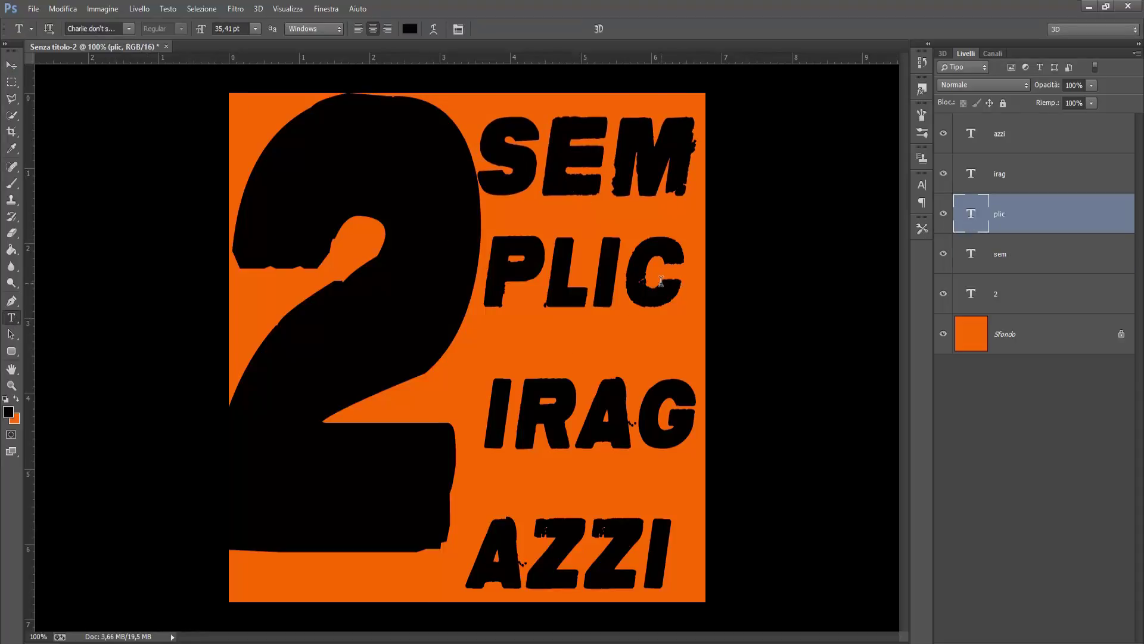
double_click(662, 280)
click(209, 29)
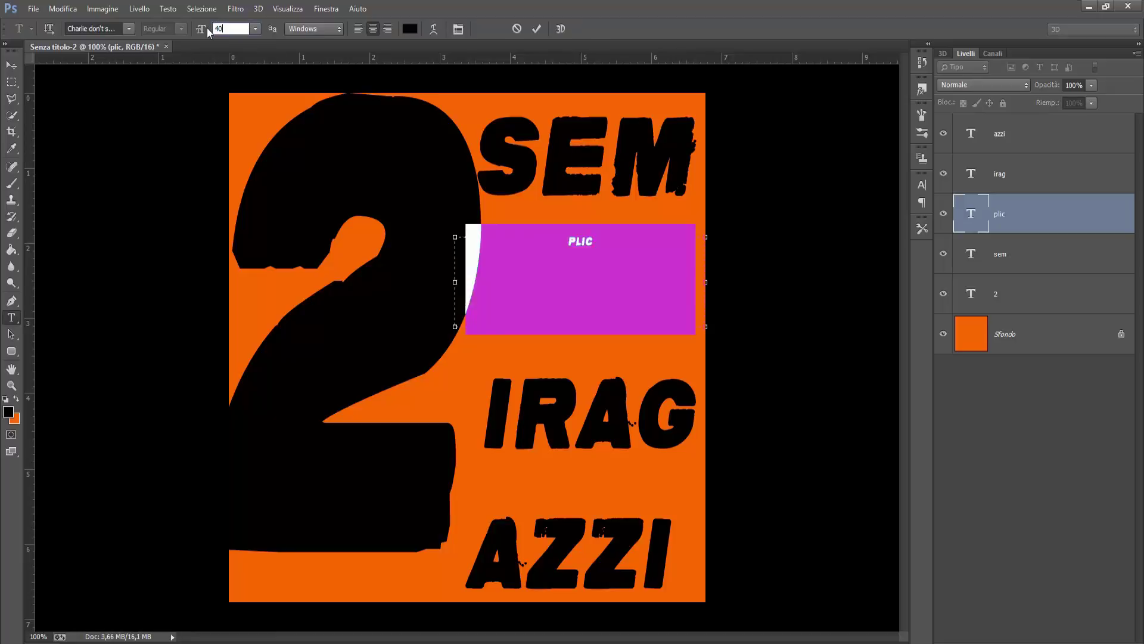
text(40)
click(1001, 179)
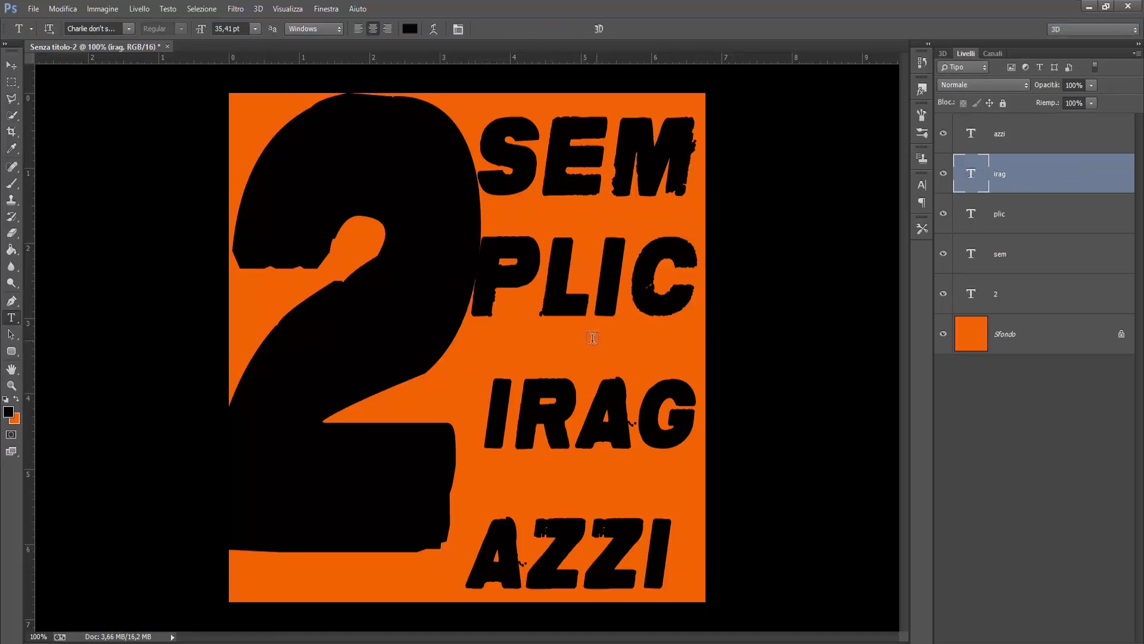
Step: Set IRAG to 40 pt, widen its box, and move it up-left
double_click(693, 417)
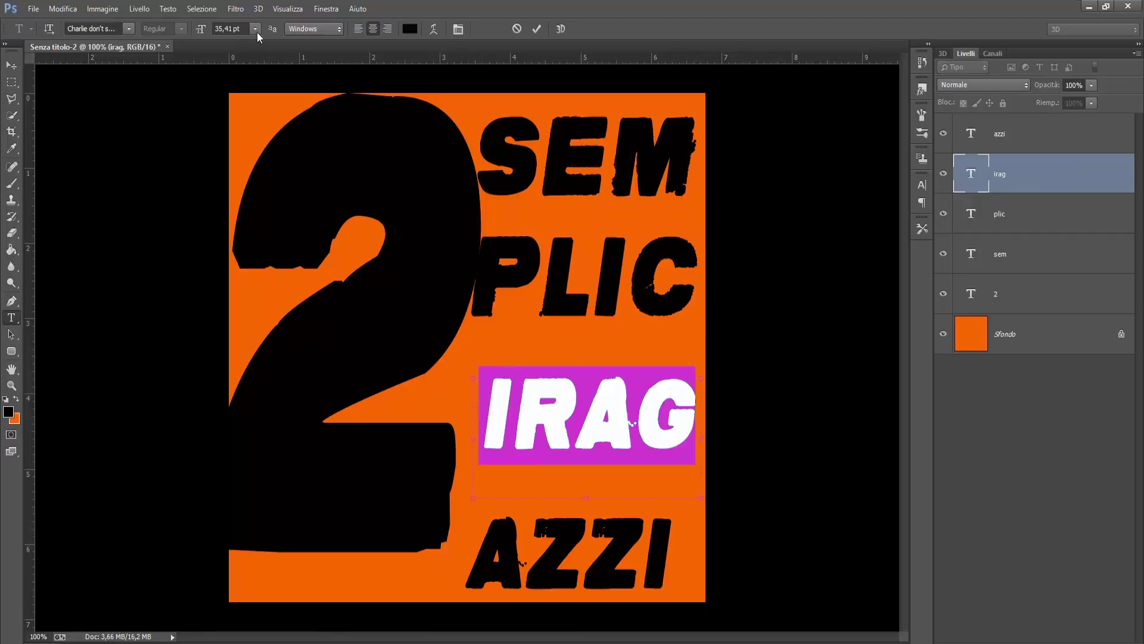
click(200, 30)
text(40)
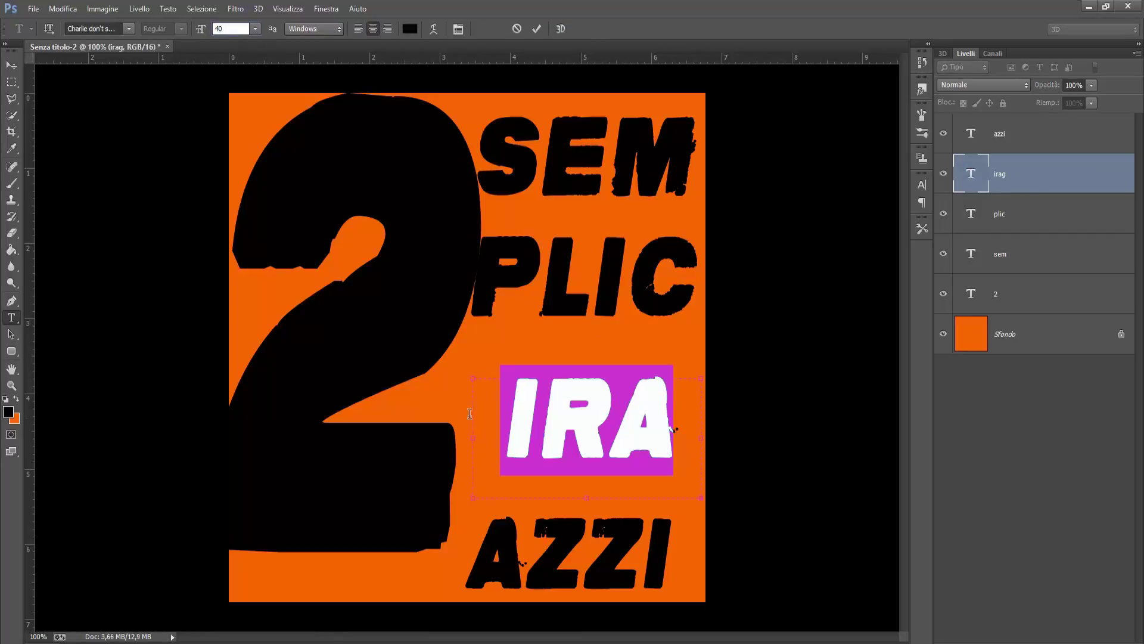
drag(702, 497, 765, 487)
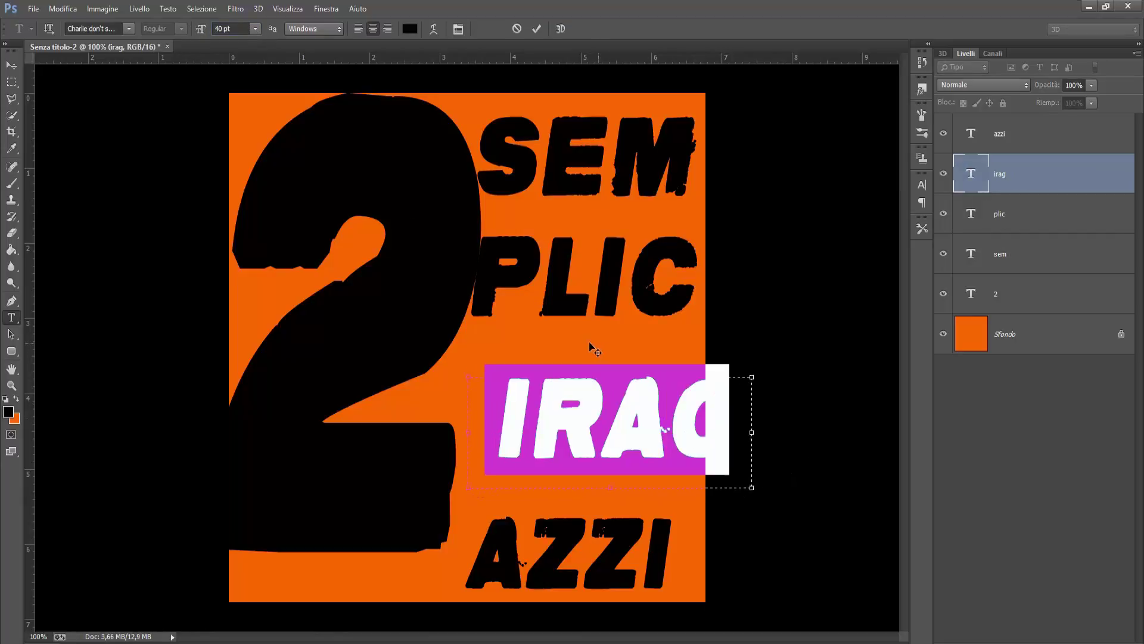
drag(593, 345, 563, 338)
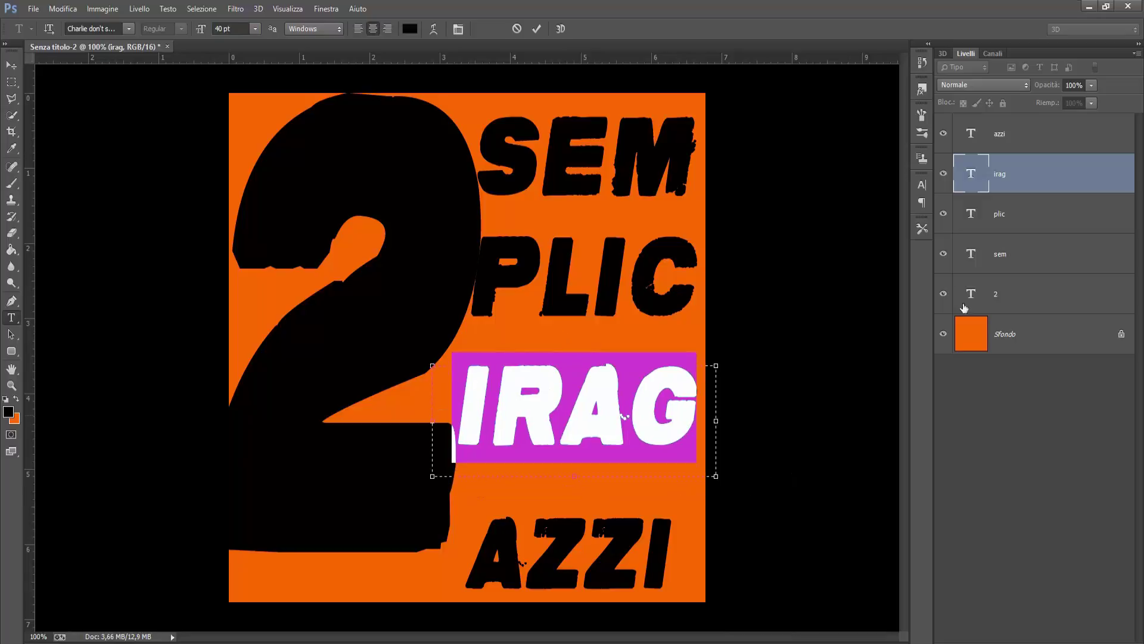
click(1009, 148)
Step: Set AZZI to 40 pt, resize its text box, and move it into place
drag(669, 545, 465, 545)
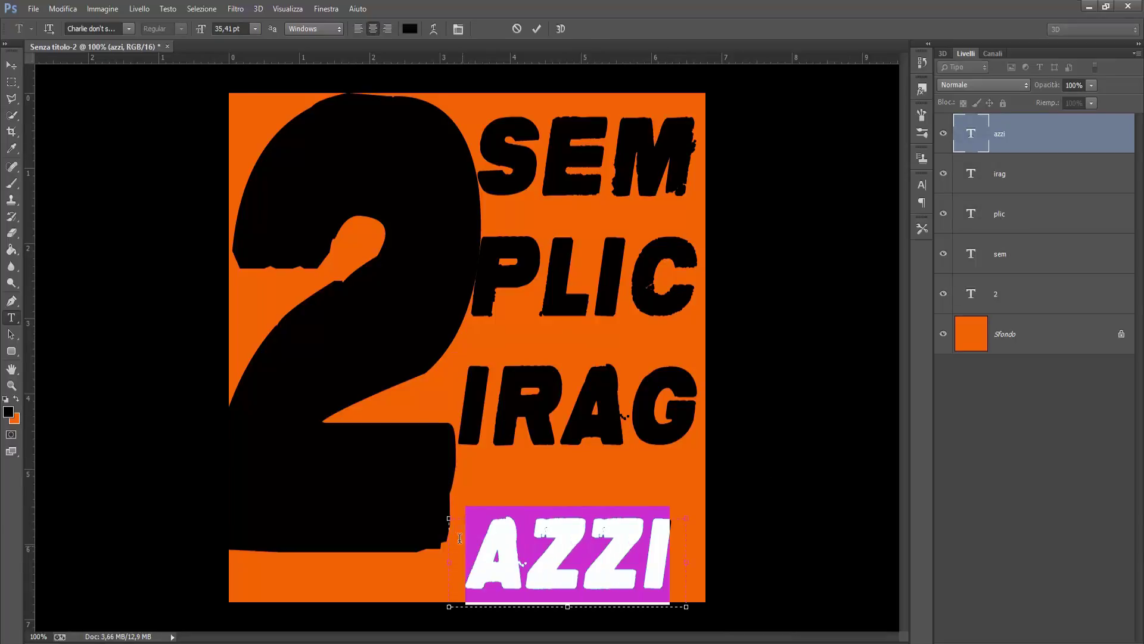
click(255, 28)
click(229, 233)
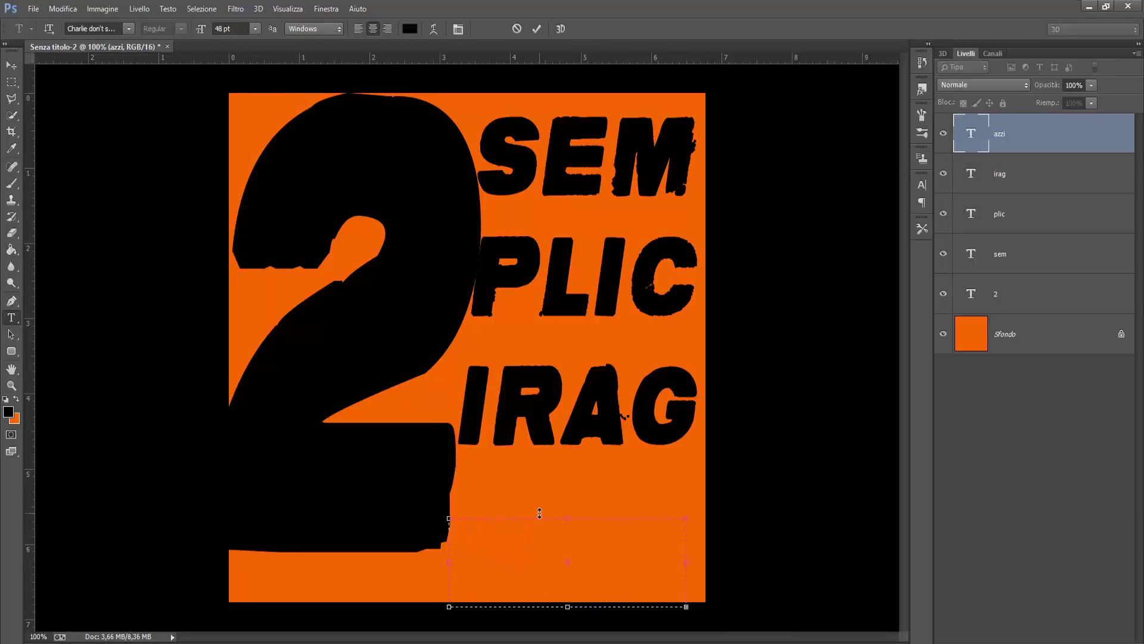
click(229, 29)
text(40)
drag(691, 608, 719, 595)
click(11, 65)
drag(562, 605, 553, 538)
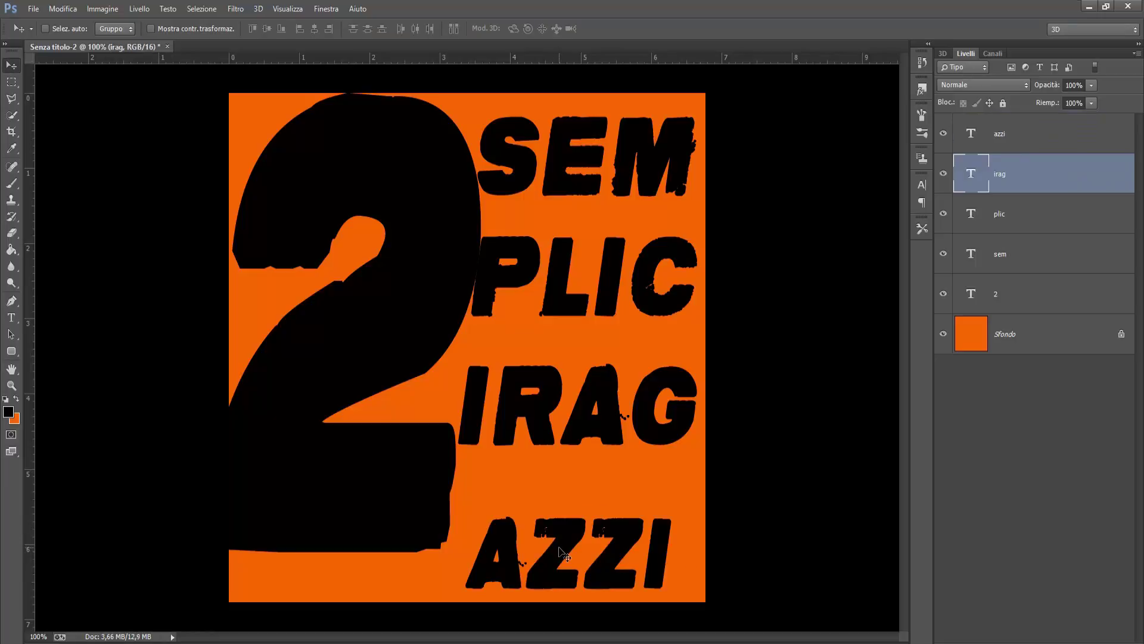
Step: Reapply the 40 pt size to the whole AZZI text and commit the edit
ctrl+click(565, 555)
key(t)
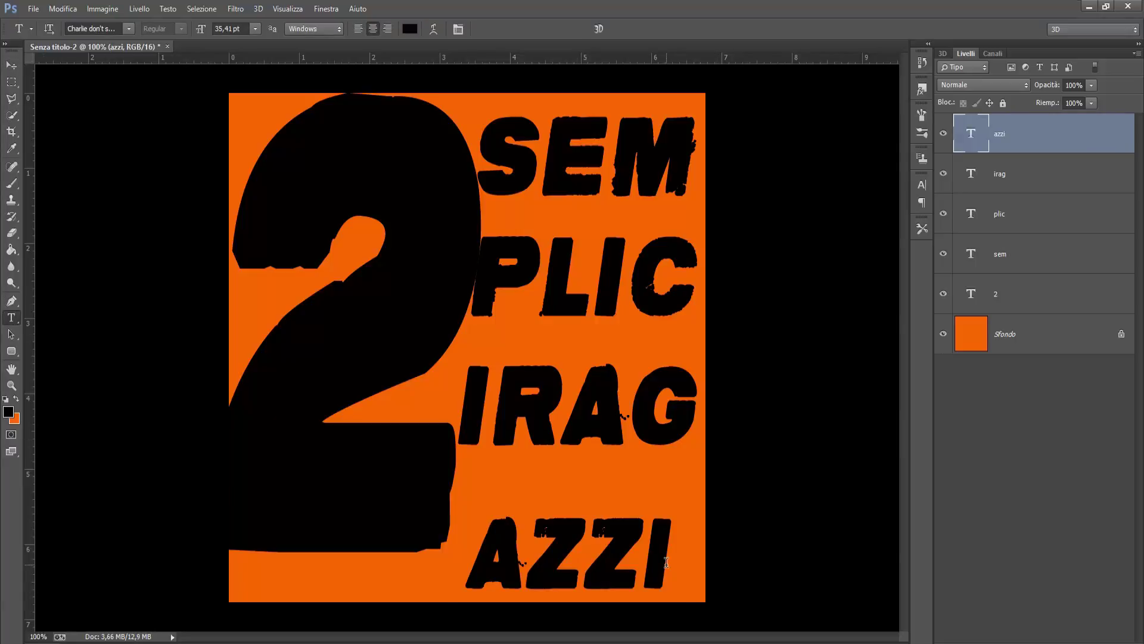
double_click(666, 562)
click(240, 29)
text(4)
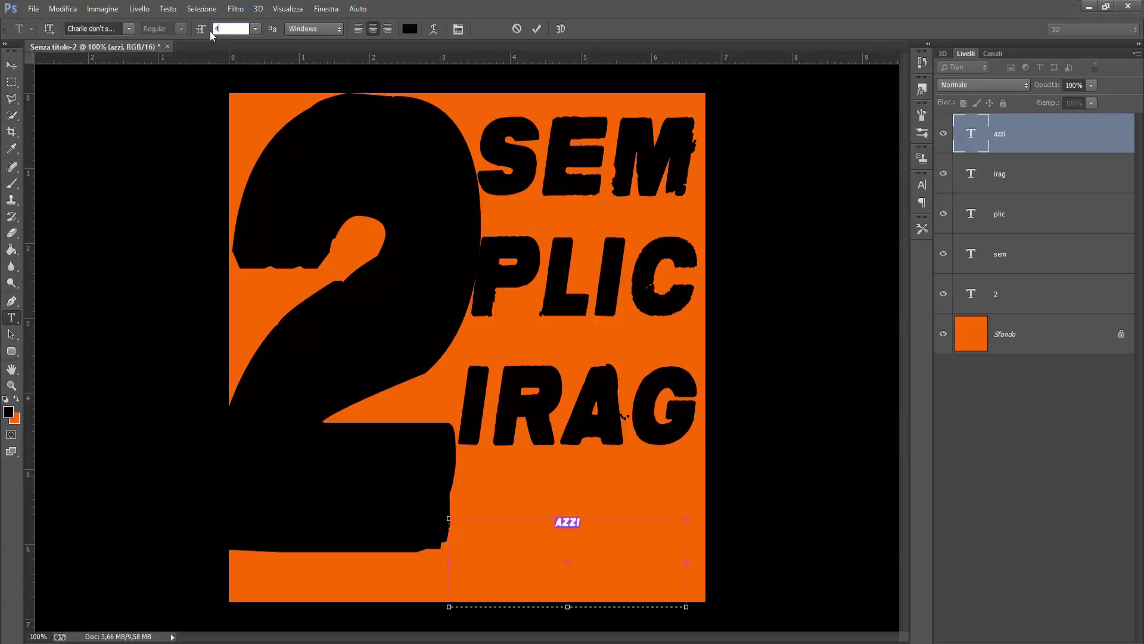
text(0)
key(Return)
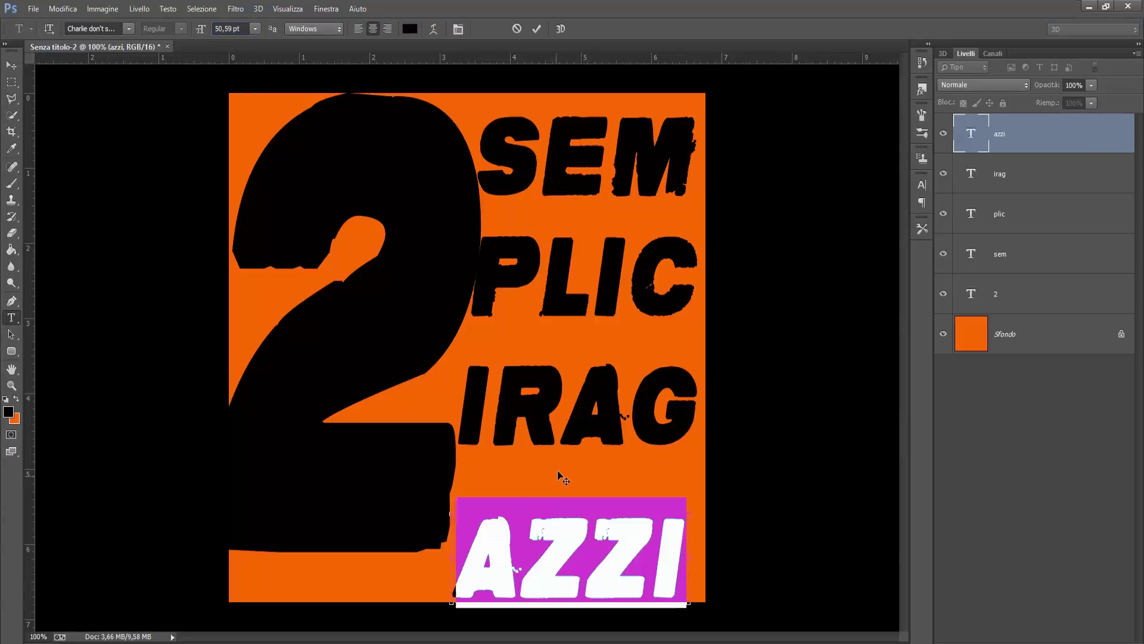
key(ctrl+Return)
Step: Nudge the 2 left, IRAG right, and AZZI slightly up-left to tighten the column
key(v)
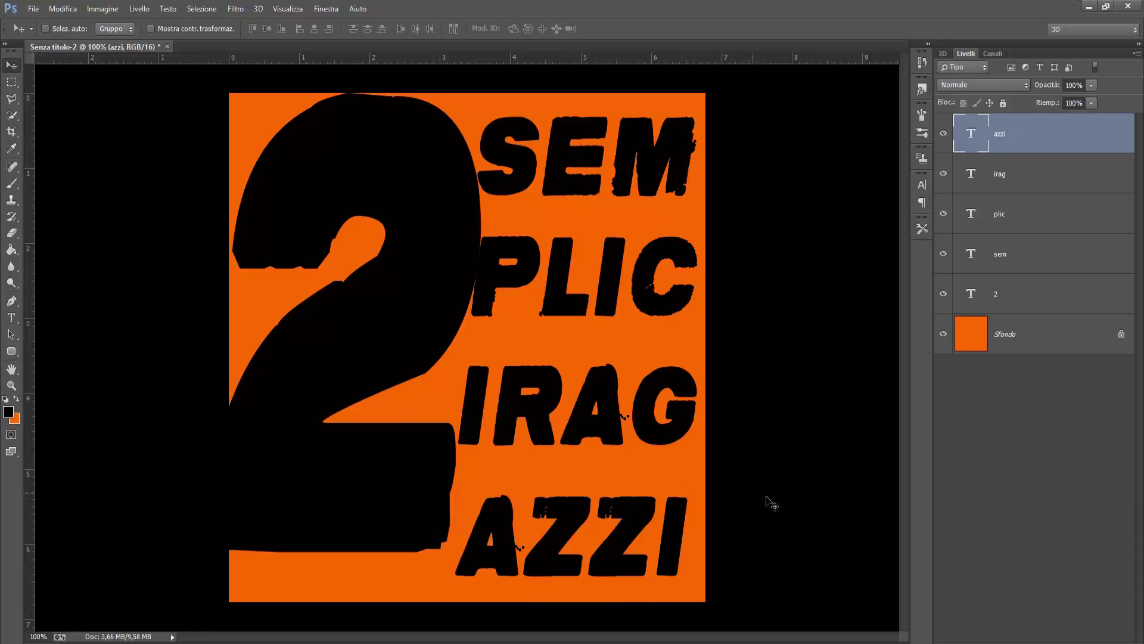
click(1016, 292)
drag(381, 295, 375, 295)
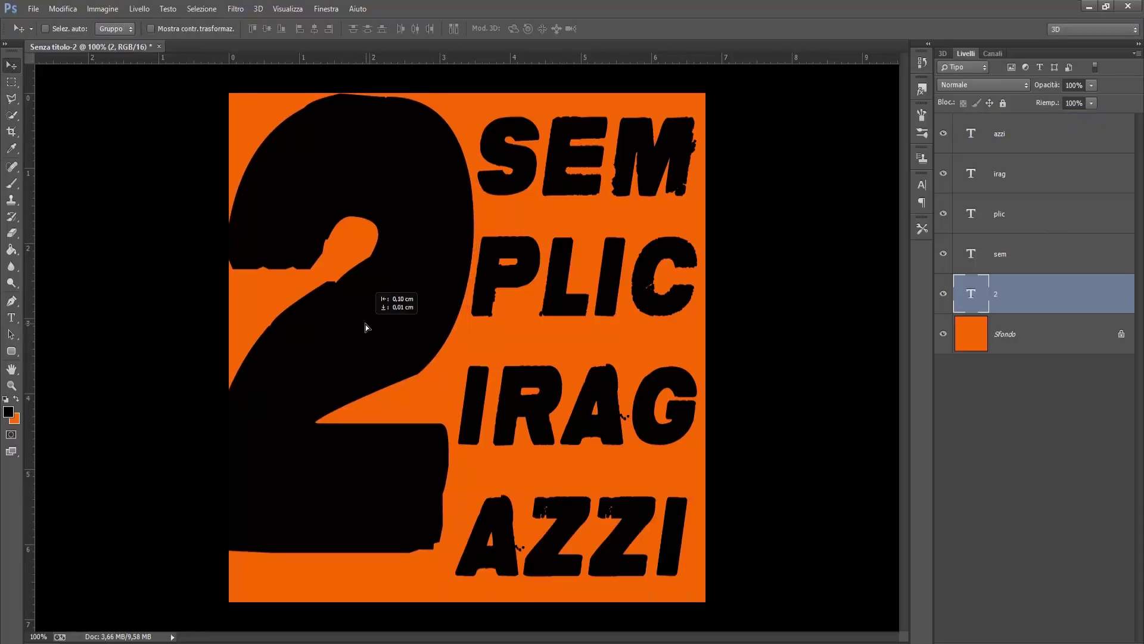
click(1010, 179)
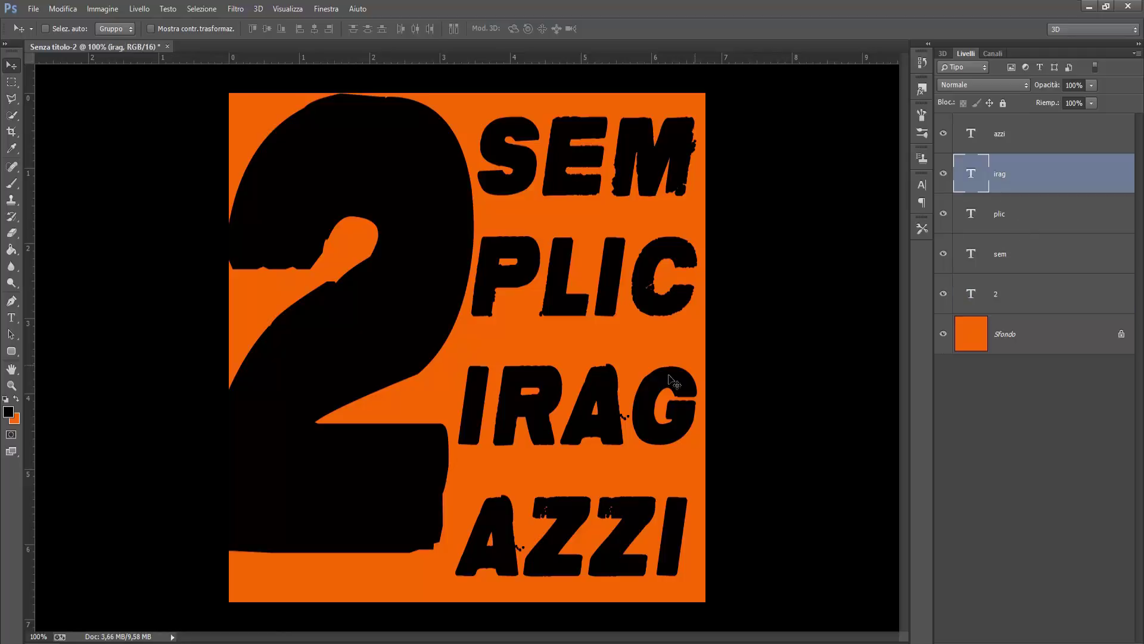
drag(595, 408, 601, 407)
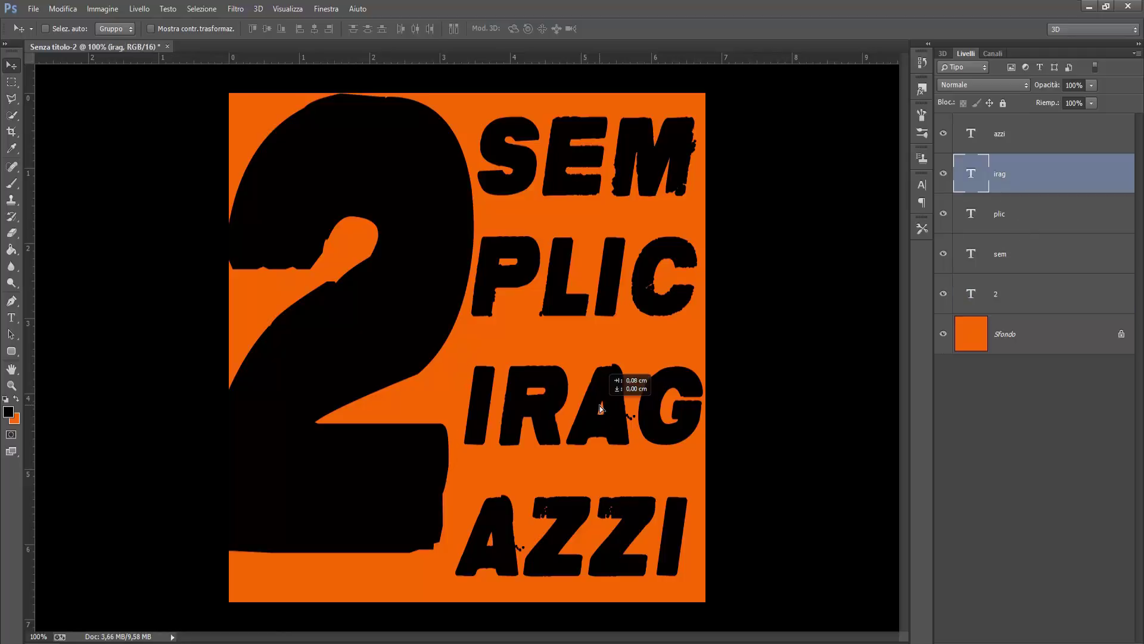
click(1007, 140)
drag(563, 517, 556, 511)
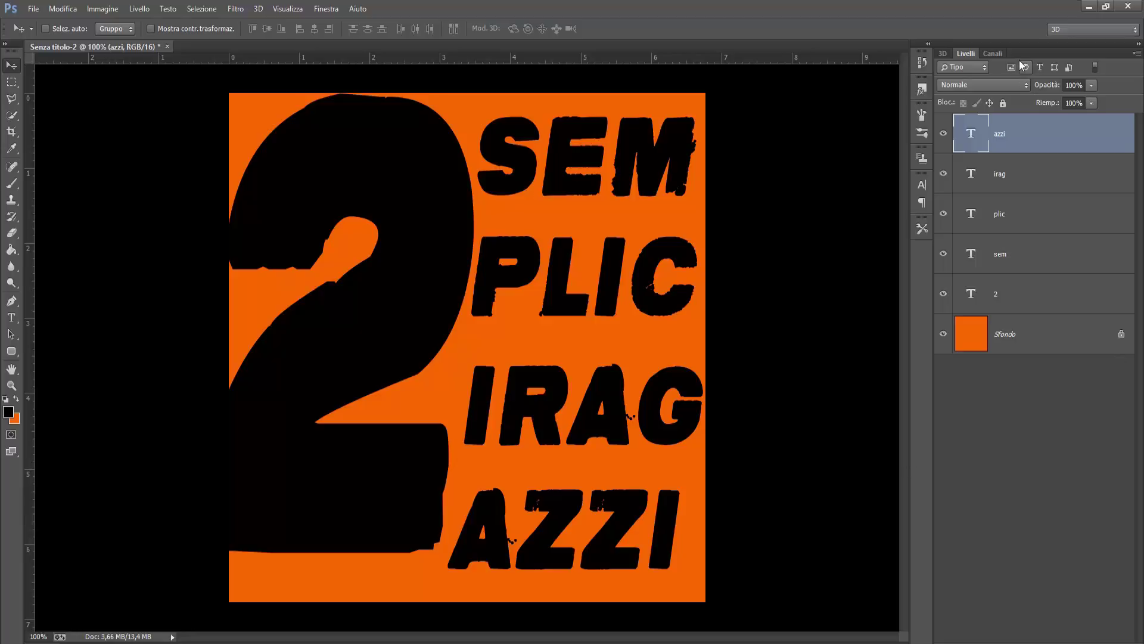
Step: Try a Schiarisci (lighten) blend on AZZI, then undo it to keep Normal blending
click(983, 85)
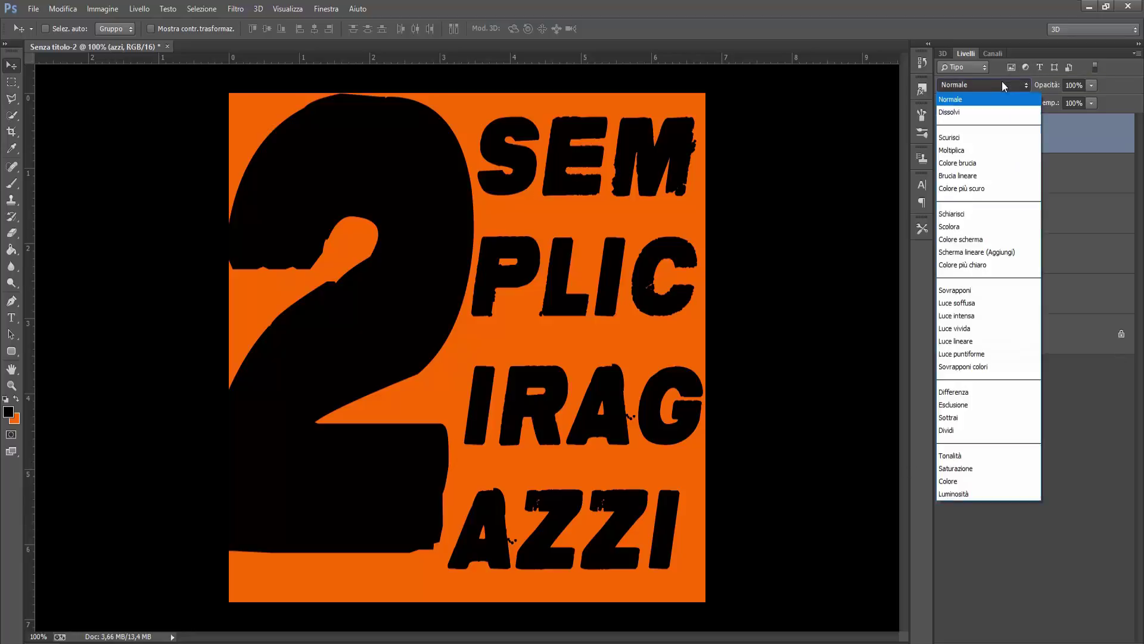
click(970, 219)
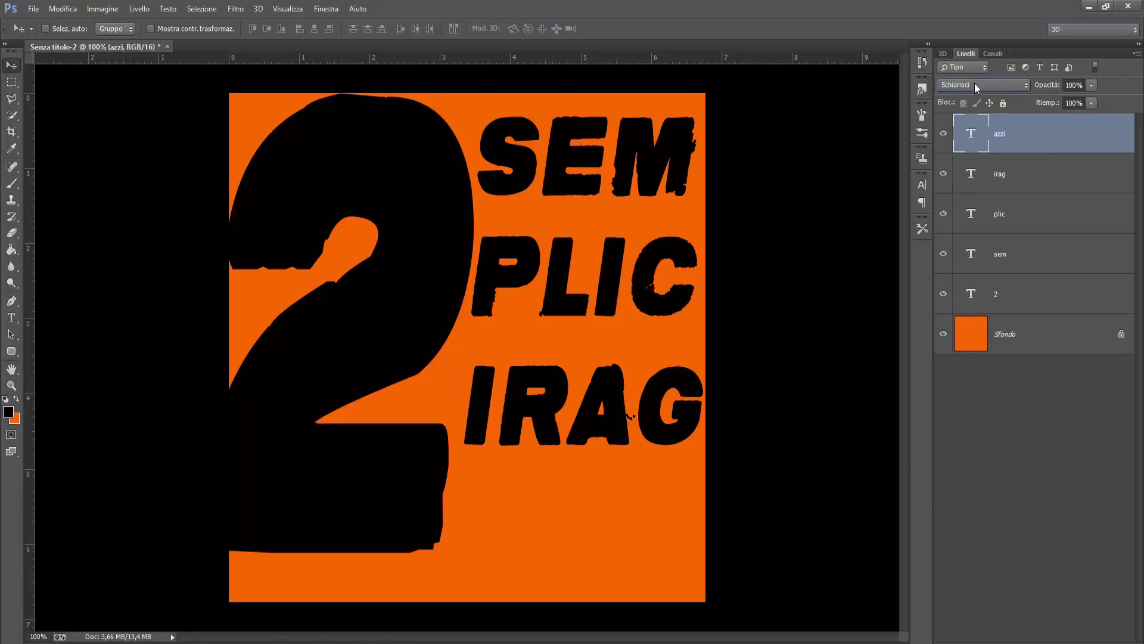
key(ctrl+z)
Step: Select the big 2 layer and shift it slightly down on the poster
click(1025, 387)
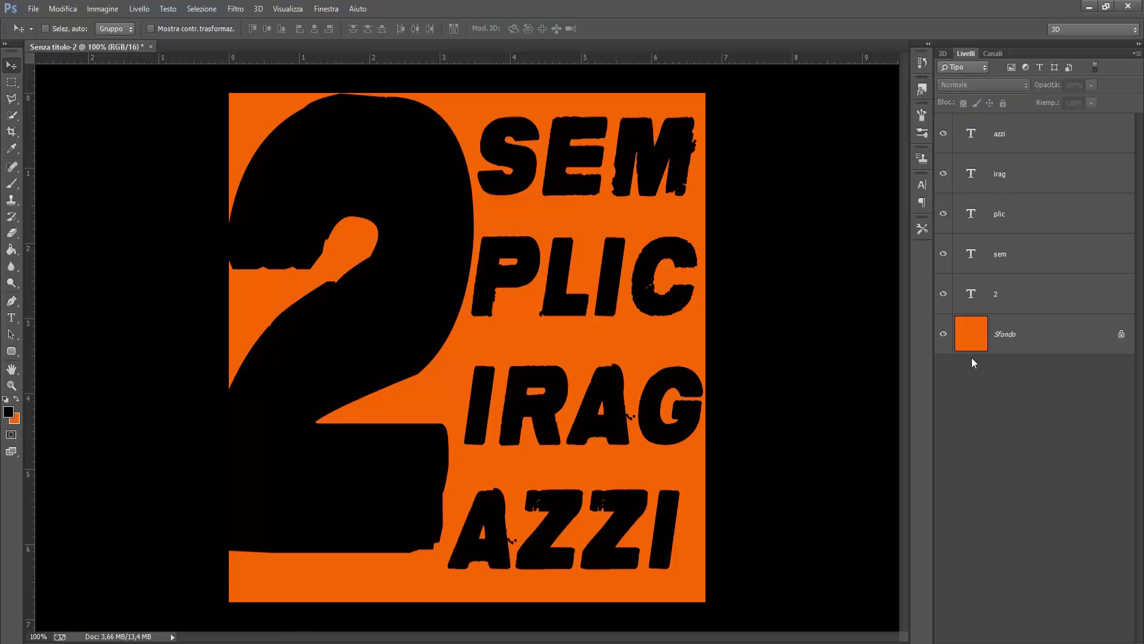
click(1041, 286)
drag(378, 349, 374, 360)
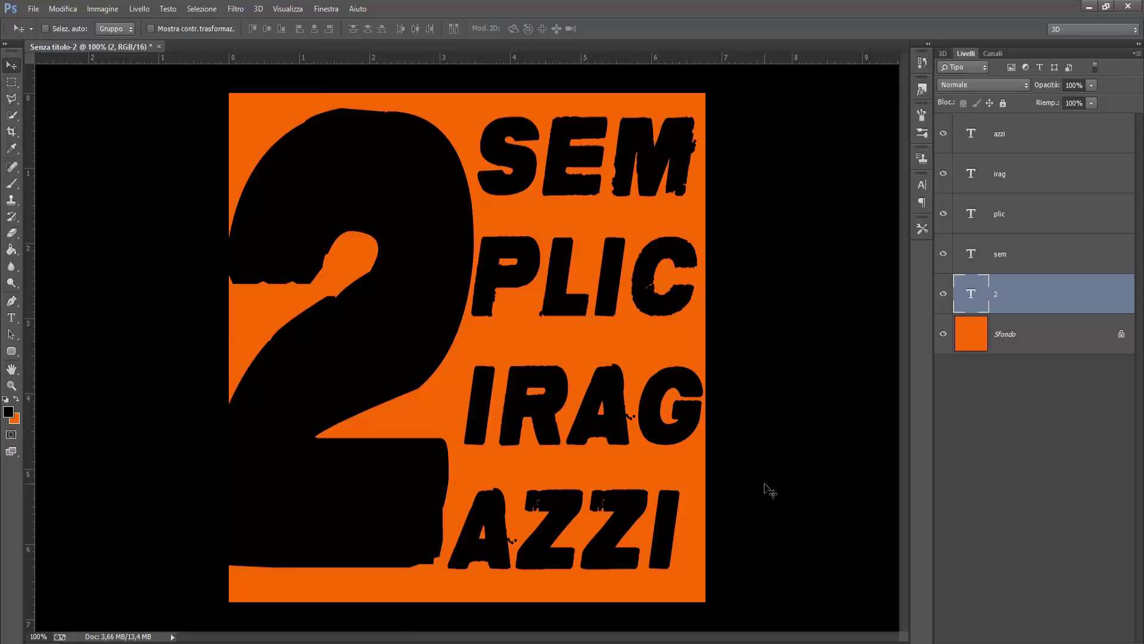
Step: Duplicate the big 2 layer, offset the copy, and set the foreground colour to ffffff
drag(1044, 302, 1085, 620)
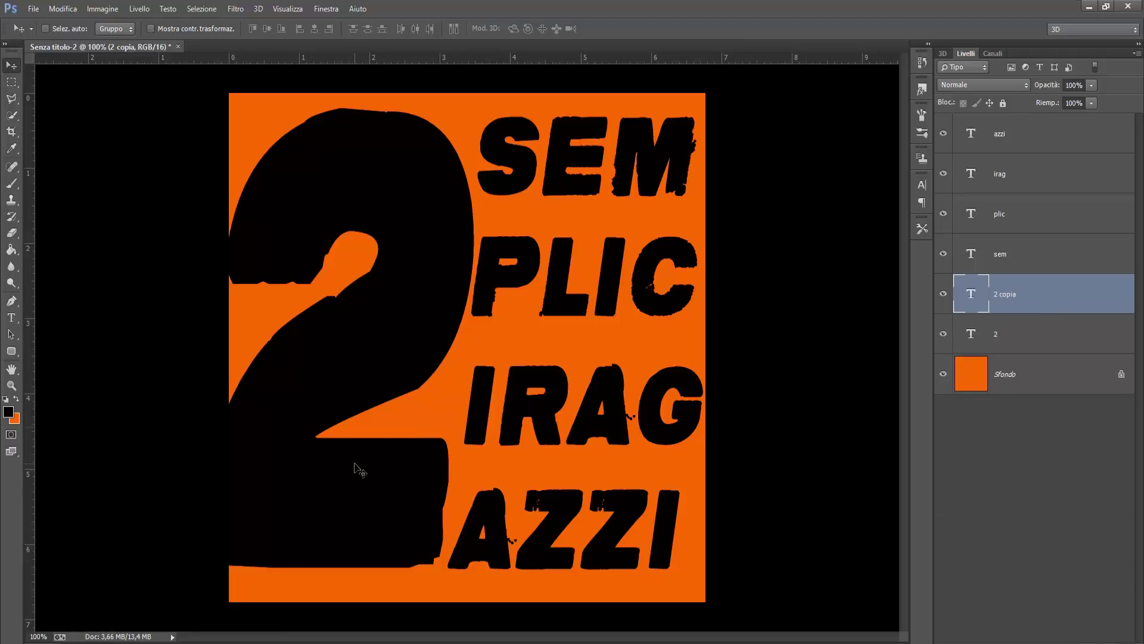
drag(346, 384, 348, 404)
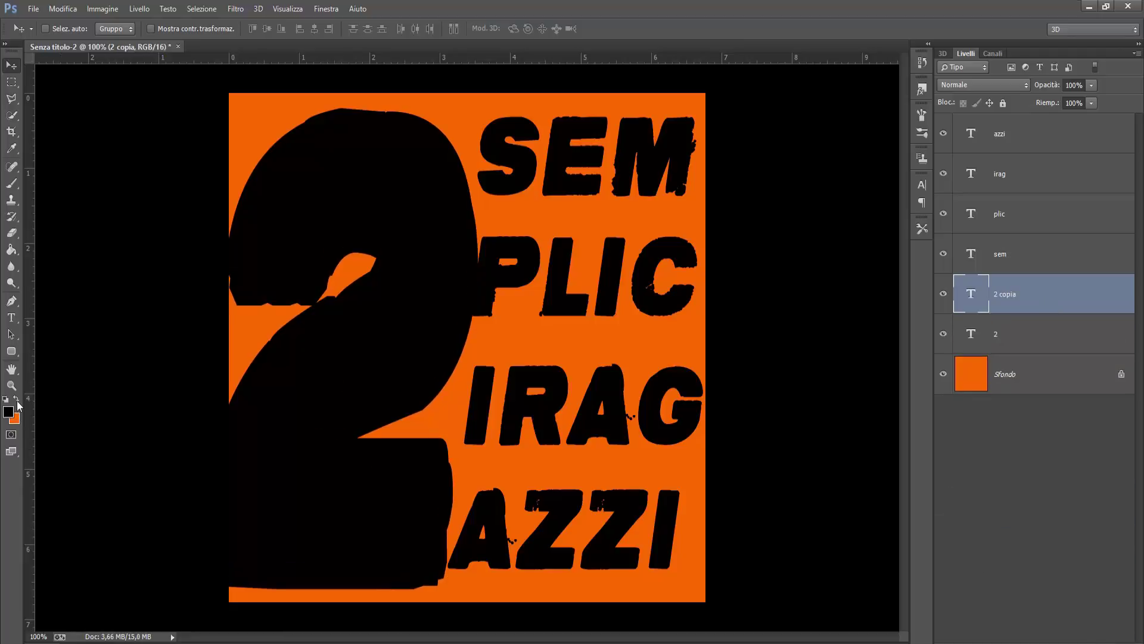
click(8, 412)
text(ffffff)
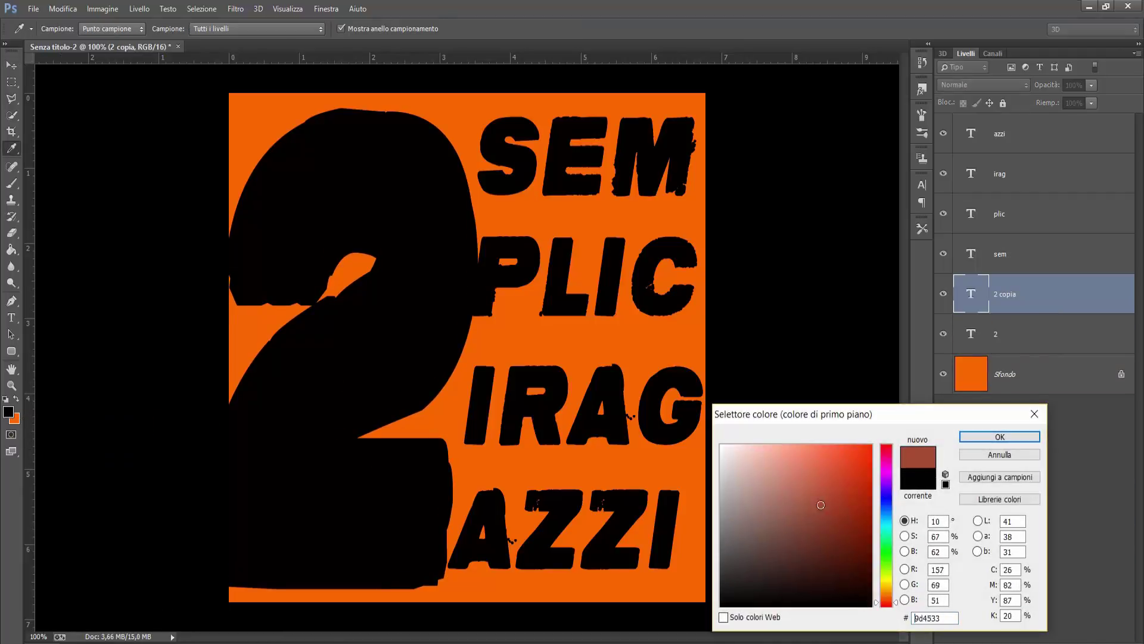
click(1007, 437)
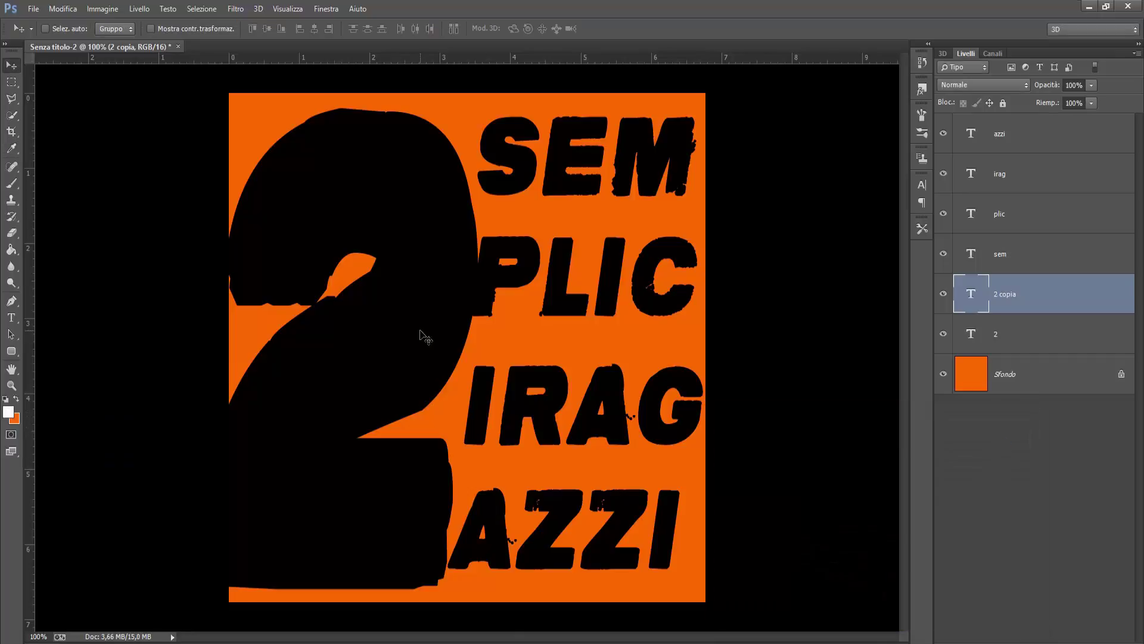
Step: Recolour the copied 2 white and place it beneath the black 2 layer
click(12, 318)
double_click(299, 383)
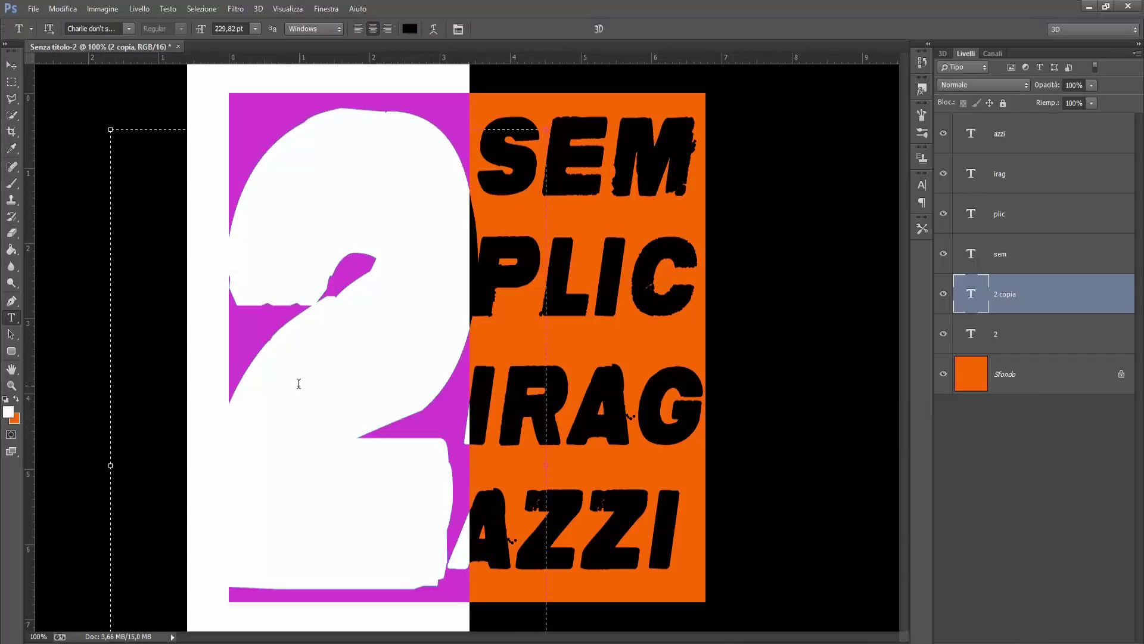
click(9, 411)
click(1000, 437)
click(11, 64)
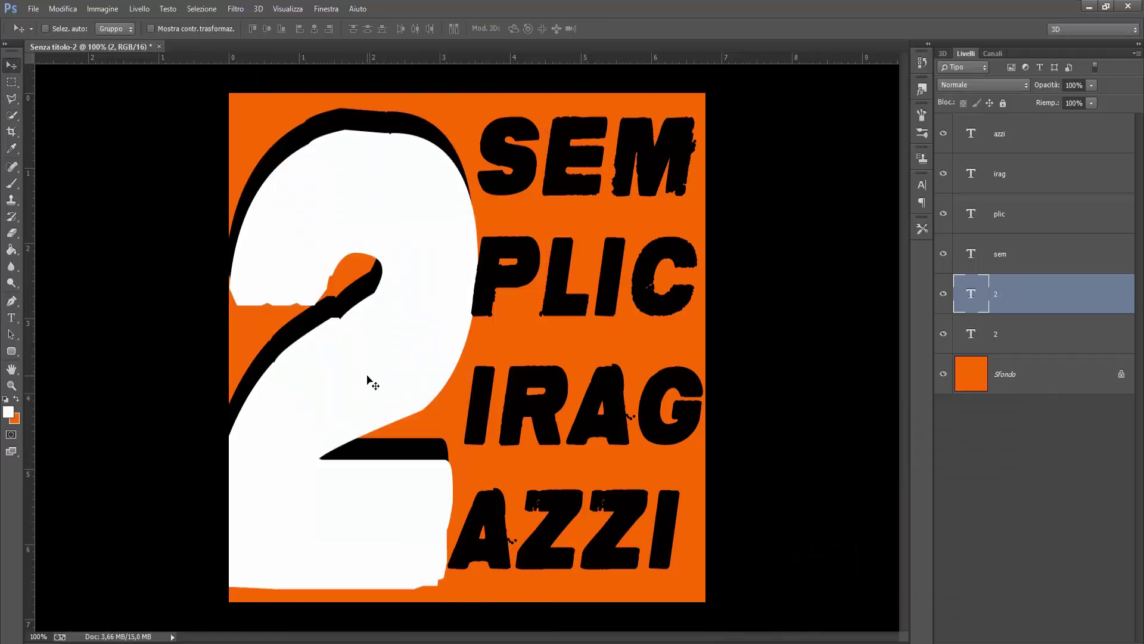
drag(1015, 296, 1013, 346)
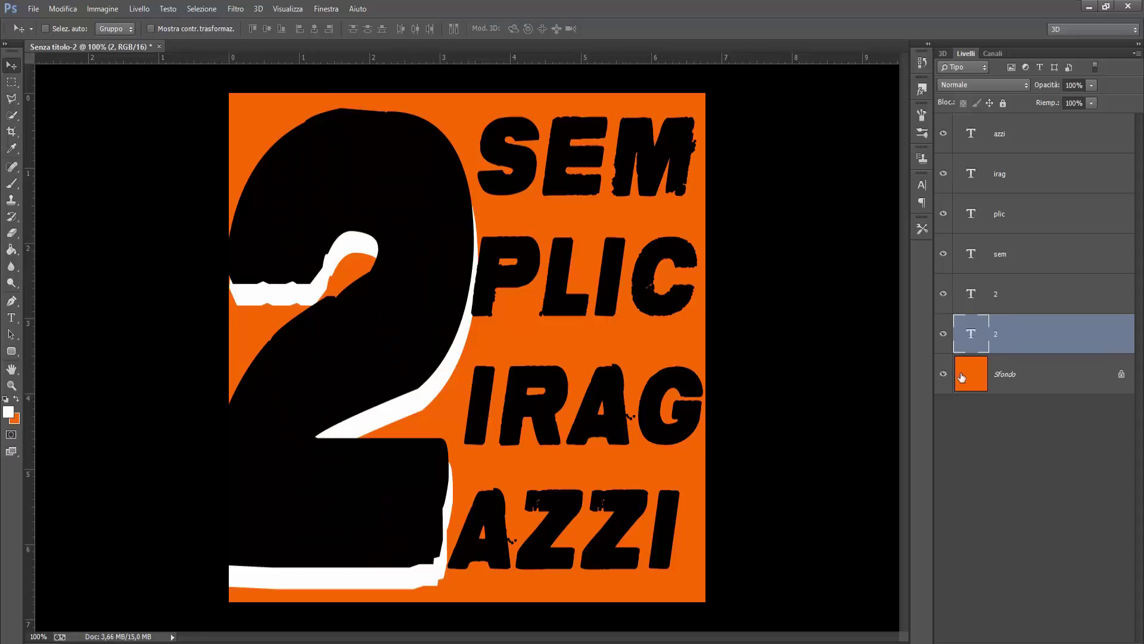
Step: Select the four word layers SEM to AZZI and duplicate them with Ctrl+J
click(1008, 145)
shift+click(1013, 255)
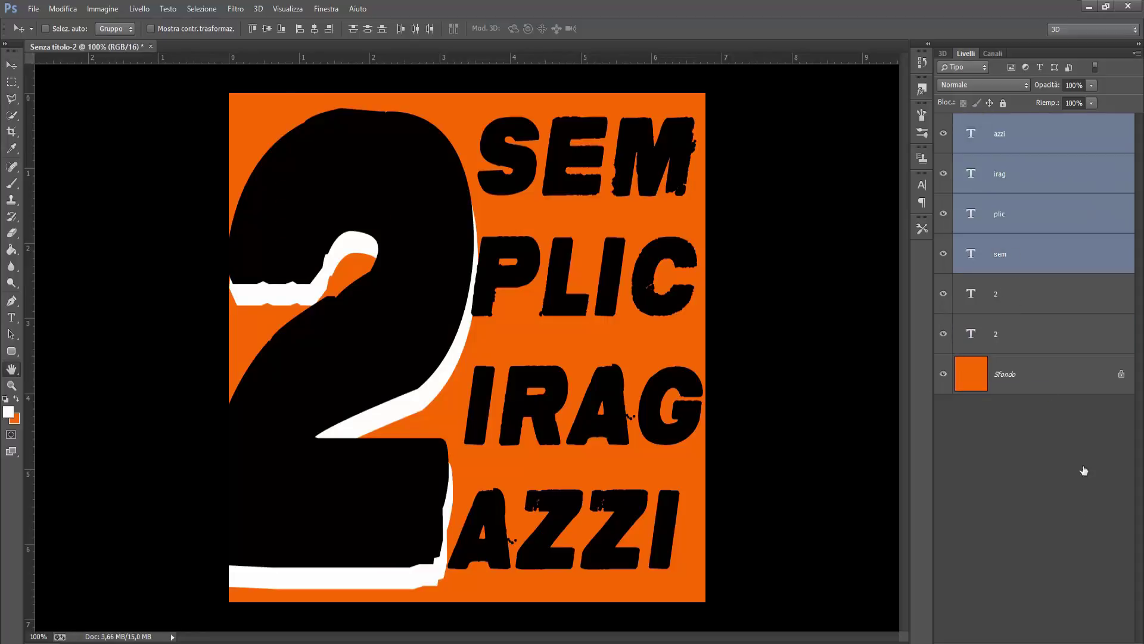
double_click(1013, 255)
click(566, 150)
shift+click(1005, 131)
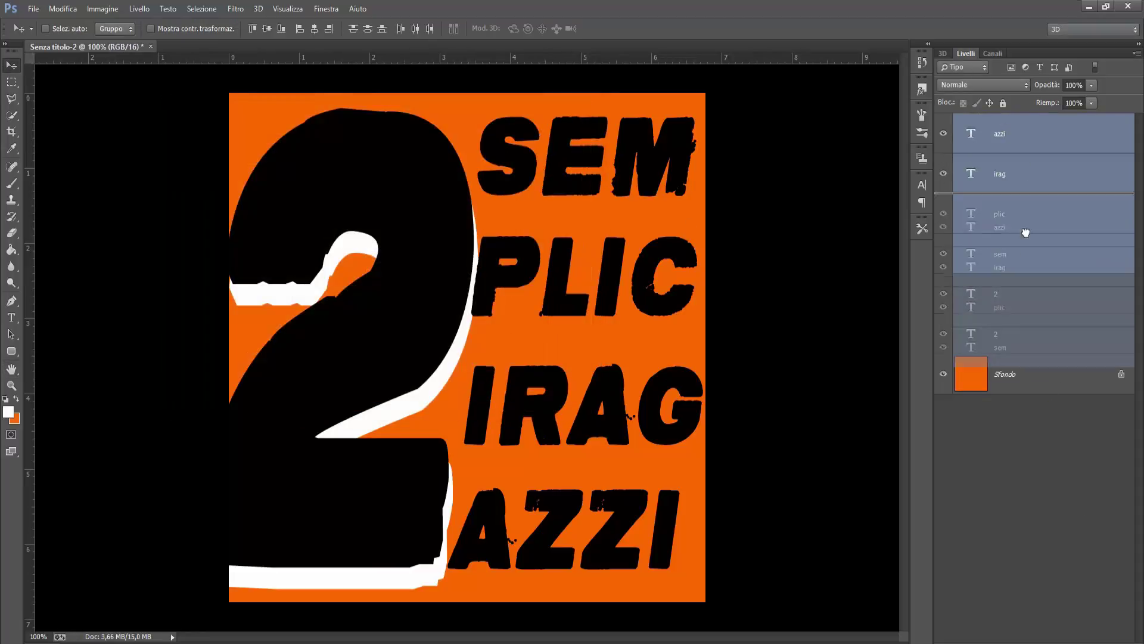
key(ctrl+j)
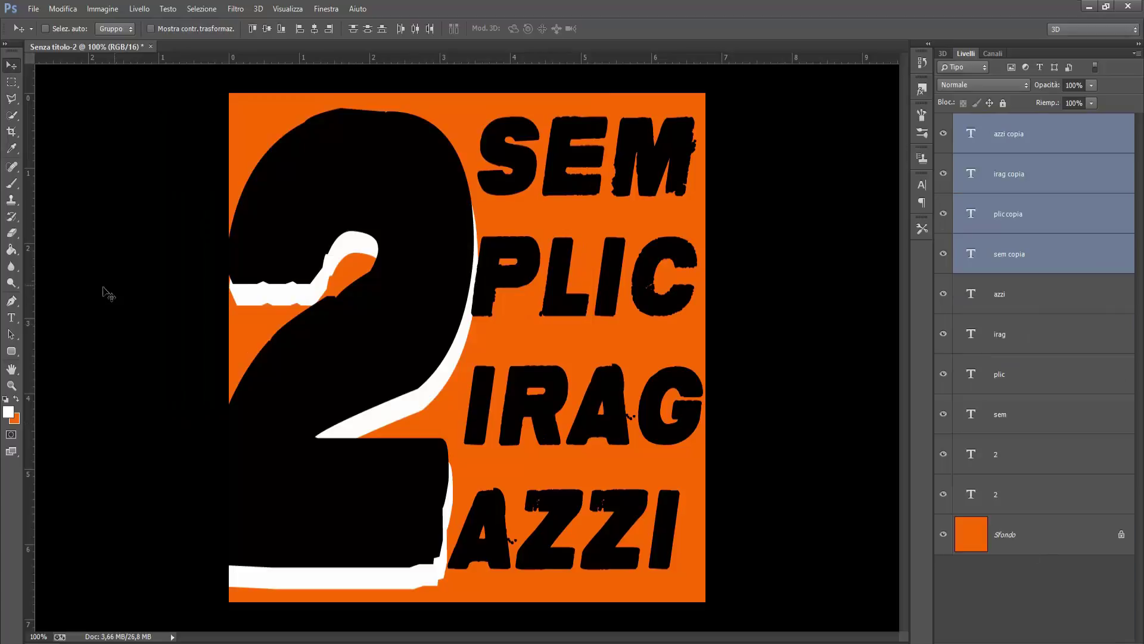
Step: Highlight the SEM copy's letters with the Type tool, then return to the Move tool
click(11, 317)
mouse_move(467, 173)
mouse_down()
mouse_move(547, 309)
mouse_move(658, 568)
mouse_up()
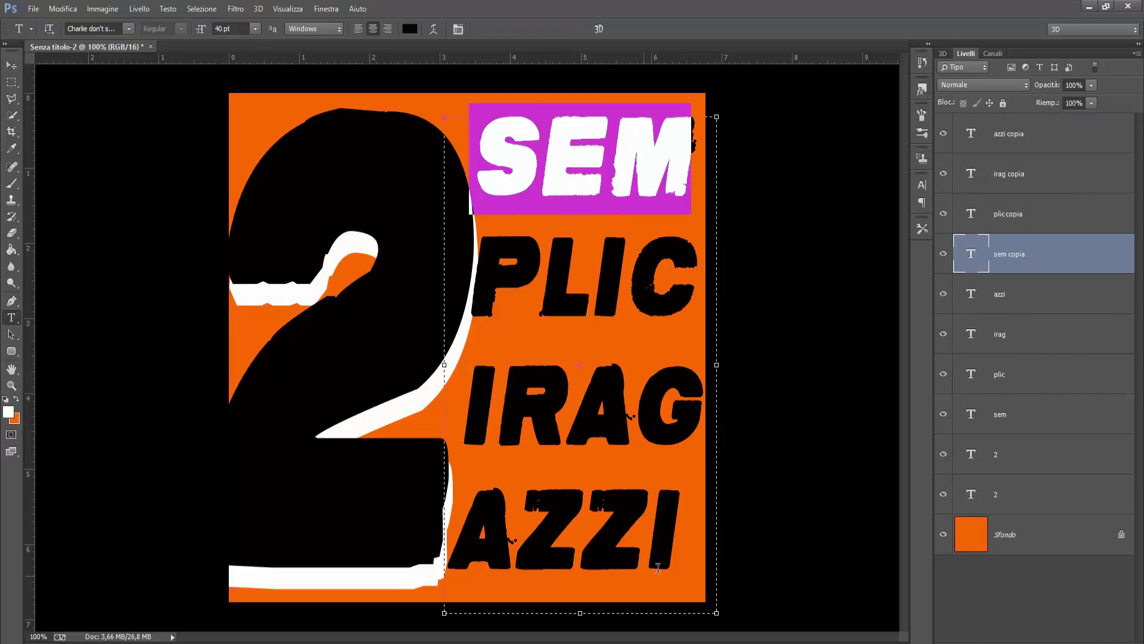
mouse_move(669, 479)
mouse_down()
mouse_move(558, 250)
mouse_move(715, 234)
mouse_move(721, 246)
mouse_up()
click(1016, 256)
key(v)
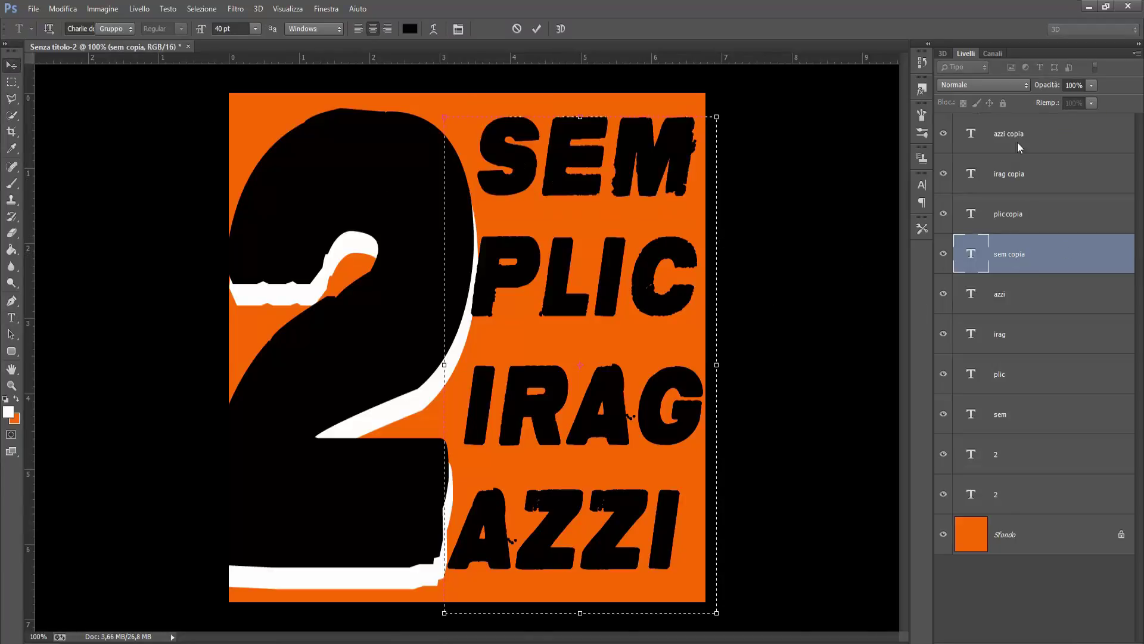
shift+click(1014, 134)
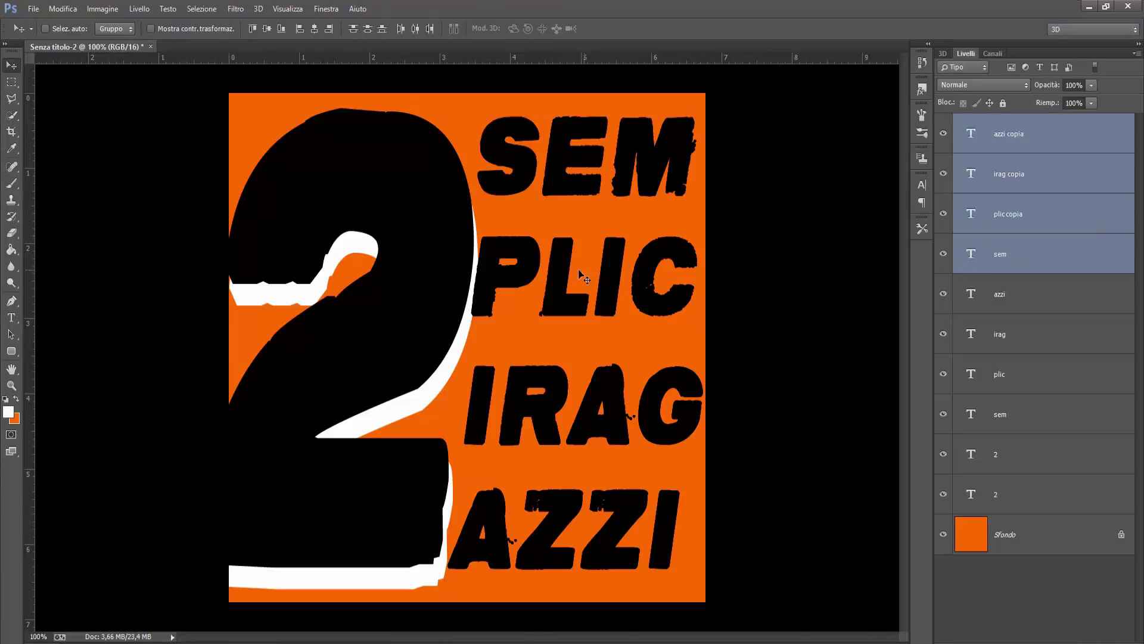
click(11, 317)
drag(481, 156, 739, 430)
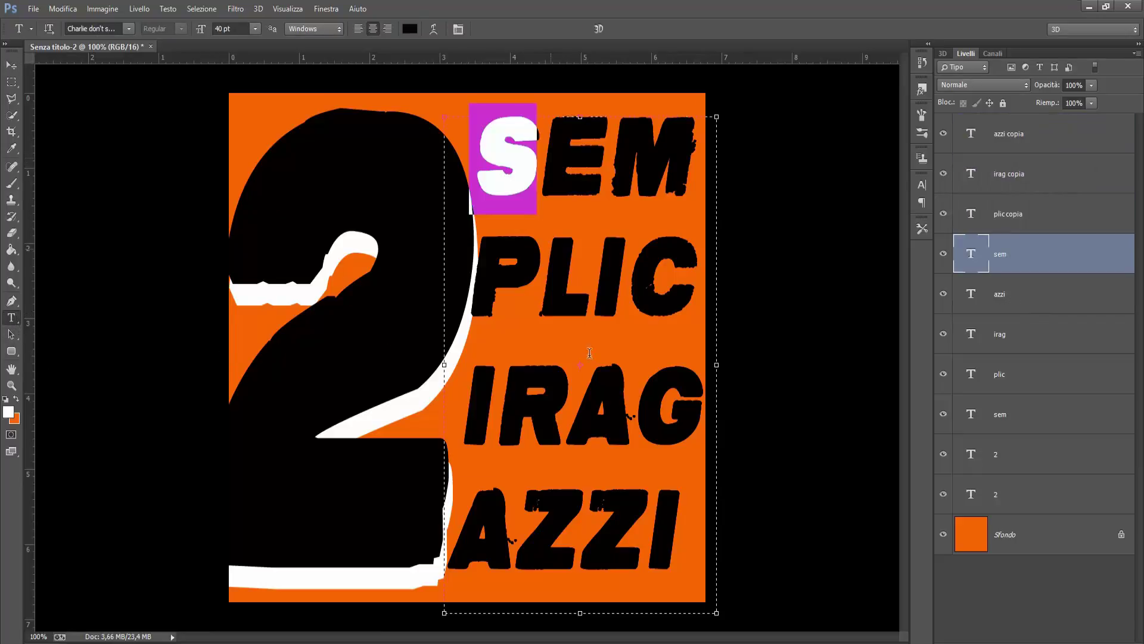
click(825, 391)
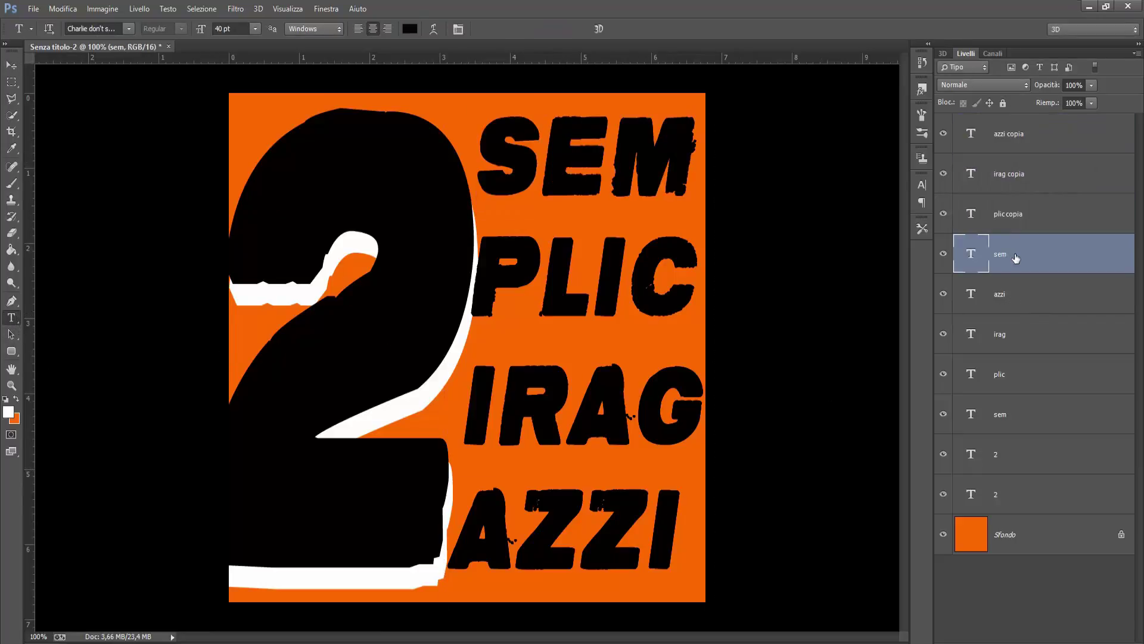
key(v)
Step: Shift SEM slightly down-right and recolour its text white
drag(580, 198, 586, 216)
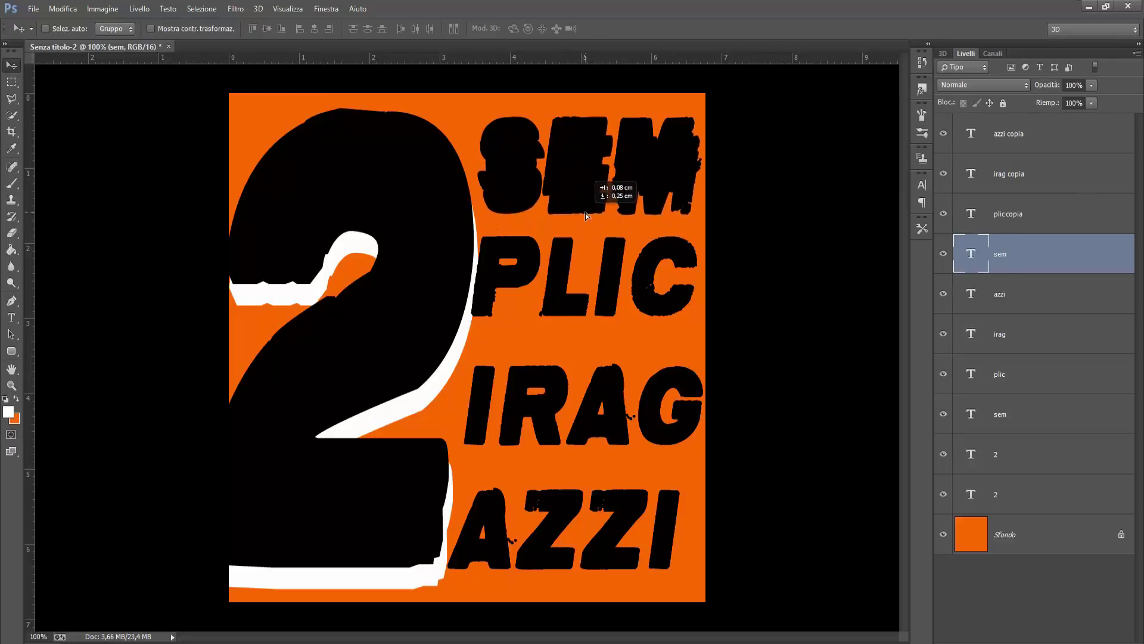
click(11, 317)
double_click(453, 182)
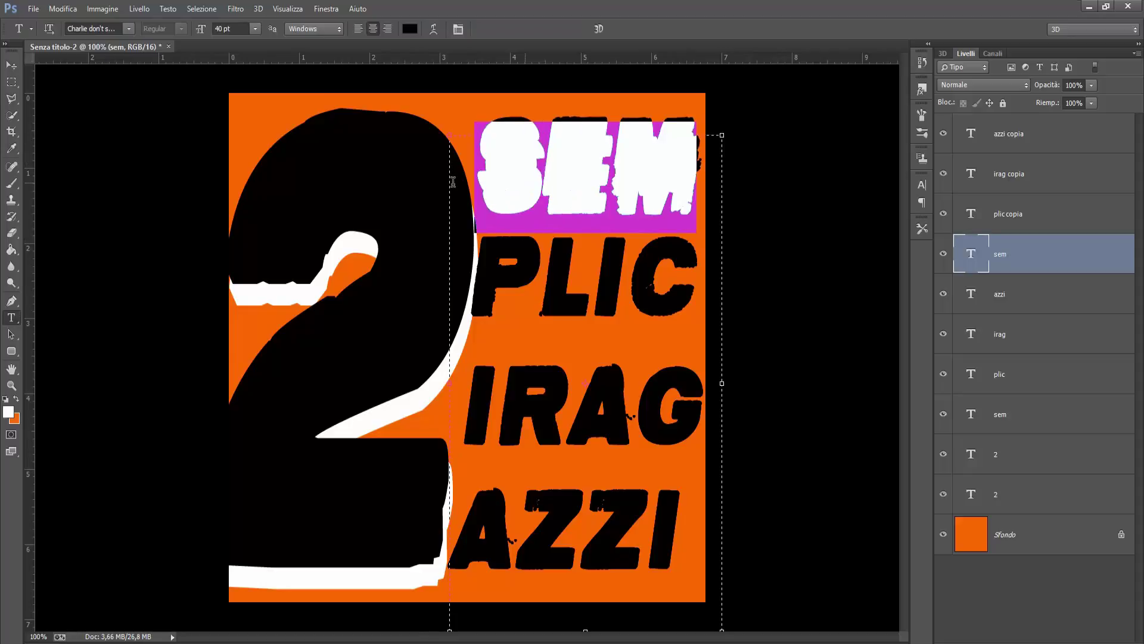
click(409, 28)
click(1002, 430)
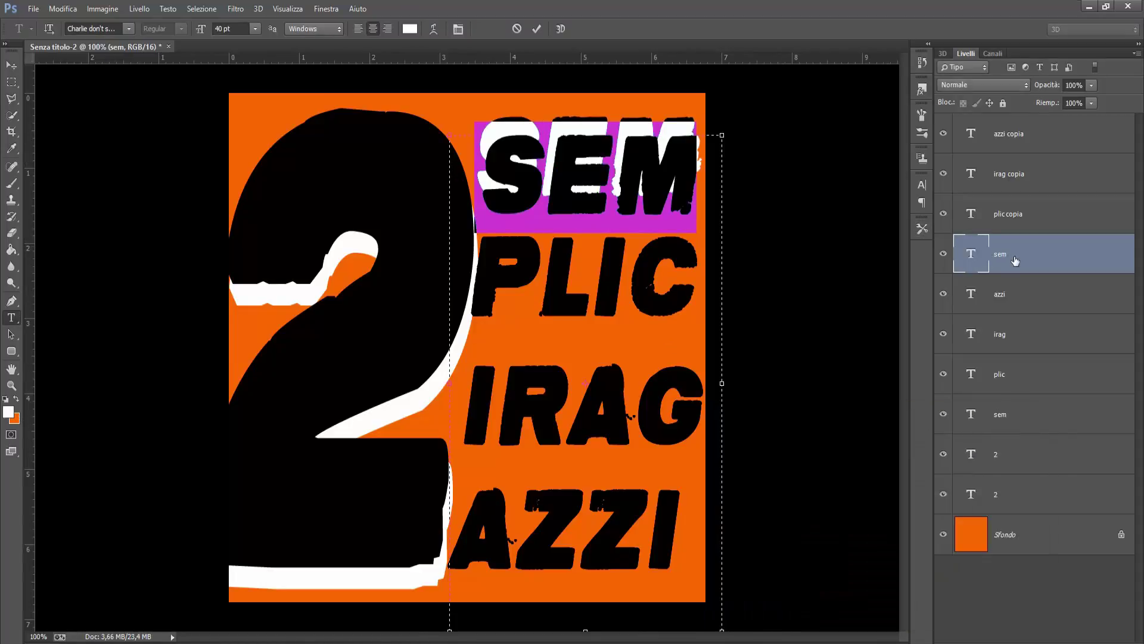
click(1018, 218)
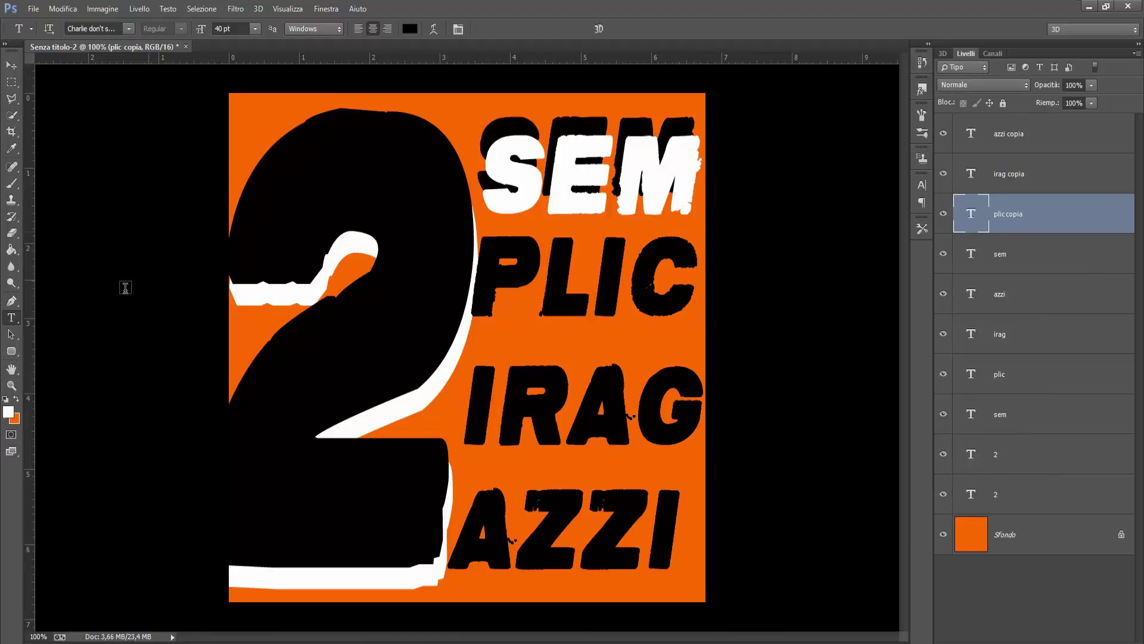
Step: Make the PLIC copy white and shift it slightly down-right
drag(678, 286, 460, 235)
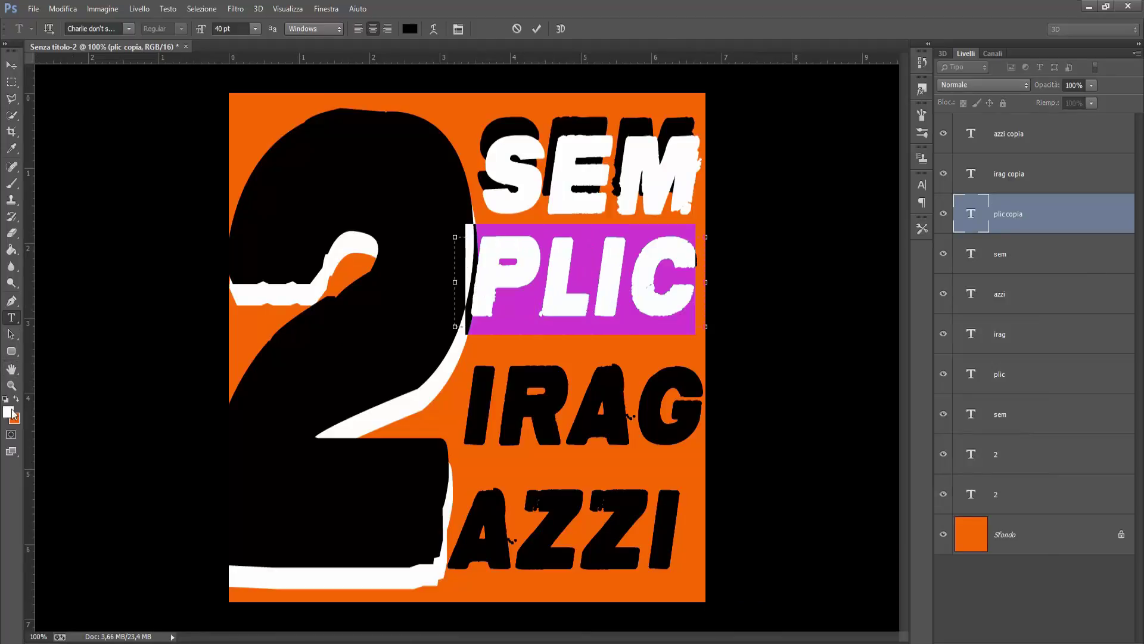
click(410, 29)
click(994, 446)
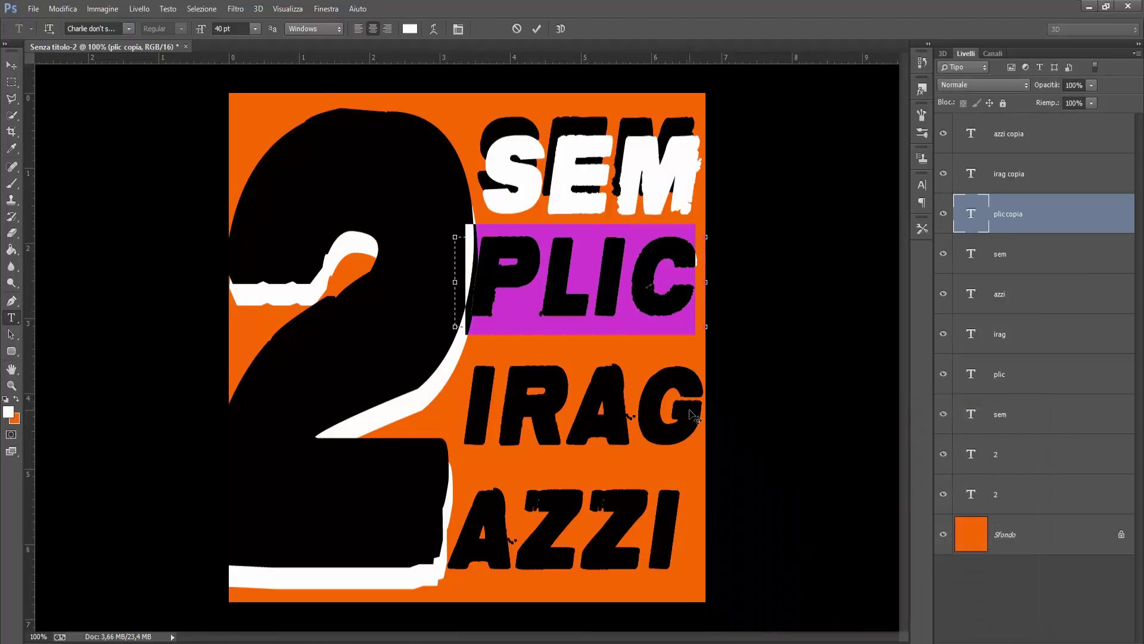
click(12, 65)
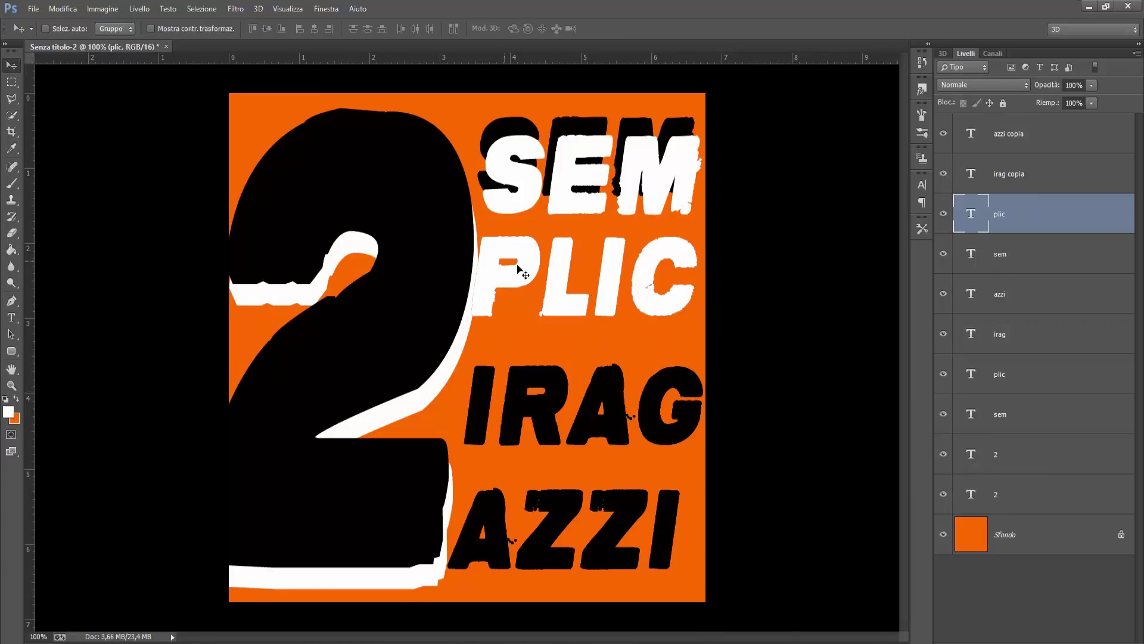
drag(567, 305, 573, 312)
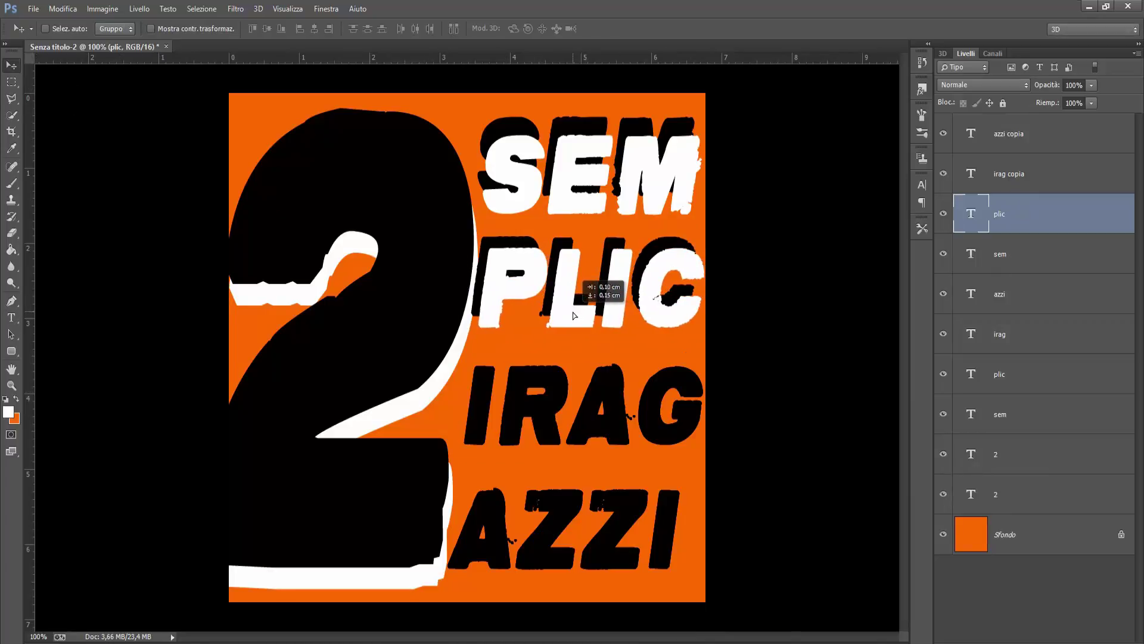
Step: Make the IRAG copy white and offset it down-right from its black copy
click(1019, 187)
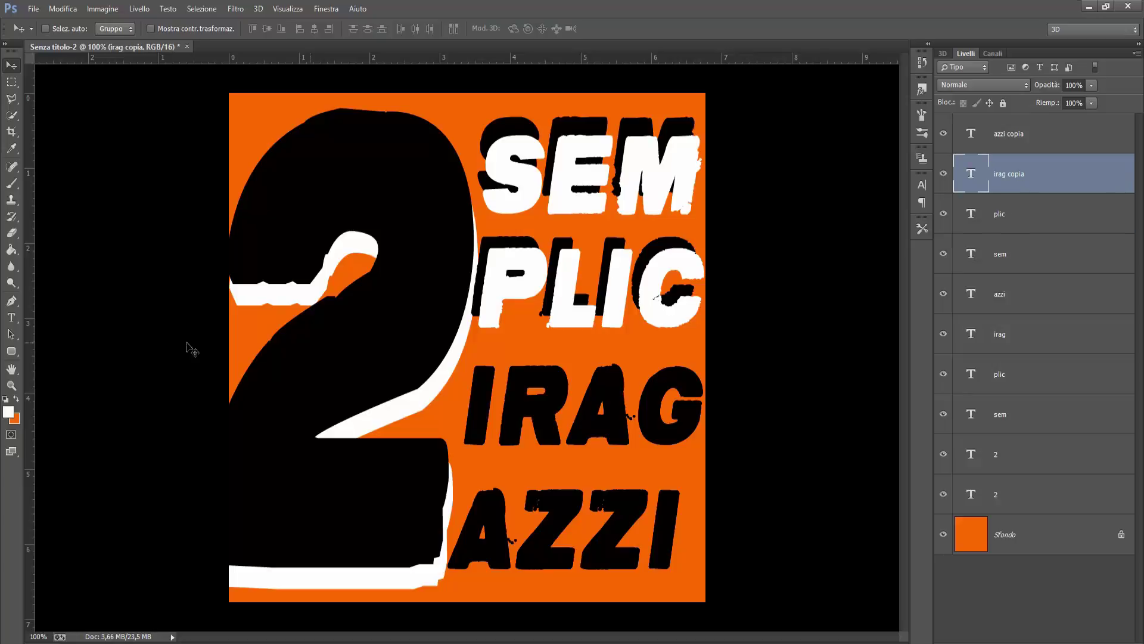
click(11, 317)
drag(704, 411, 459, 411)
click(9, 411)
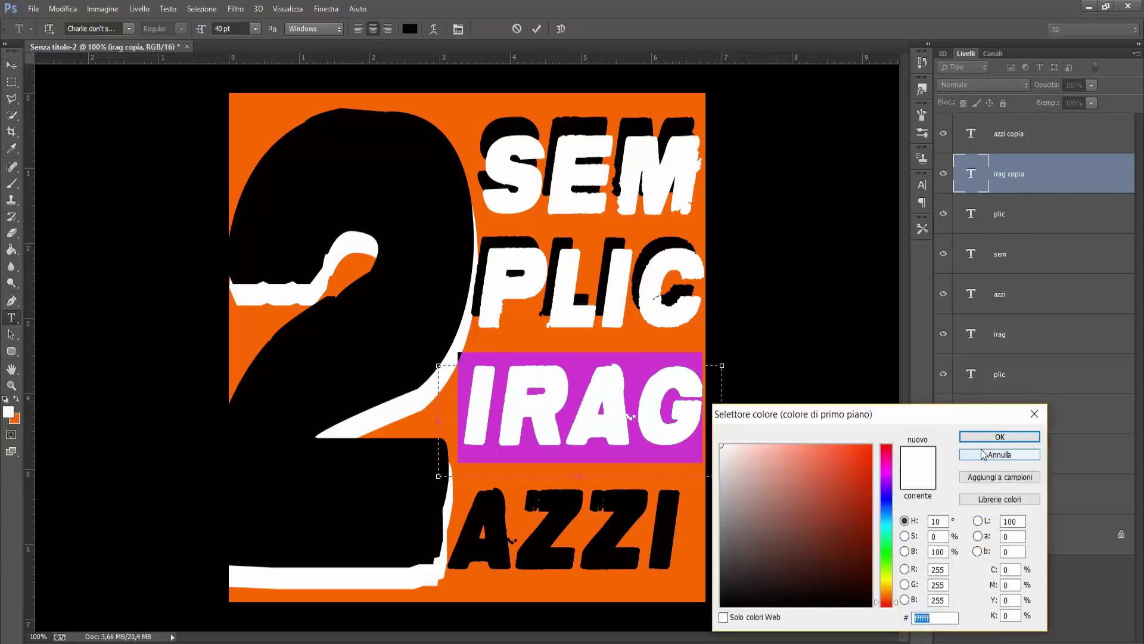
click(983, 454)
click(11, 64)
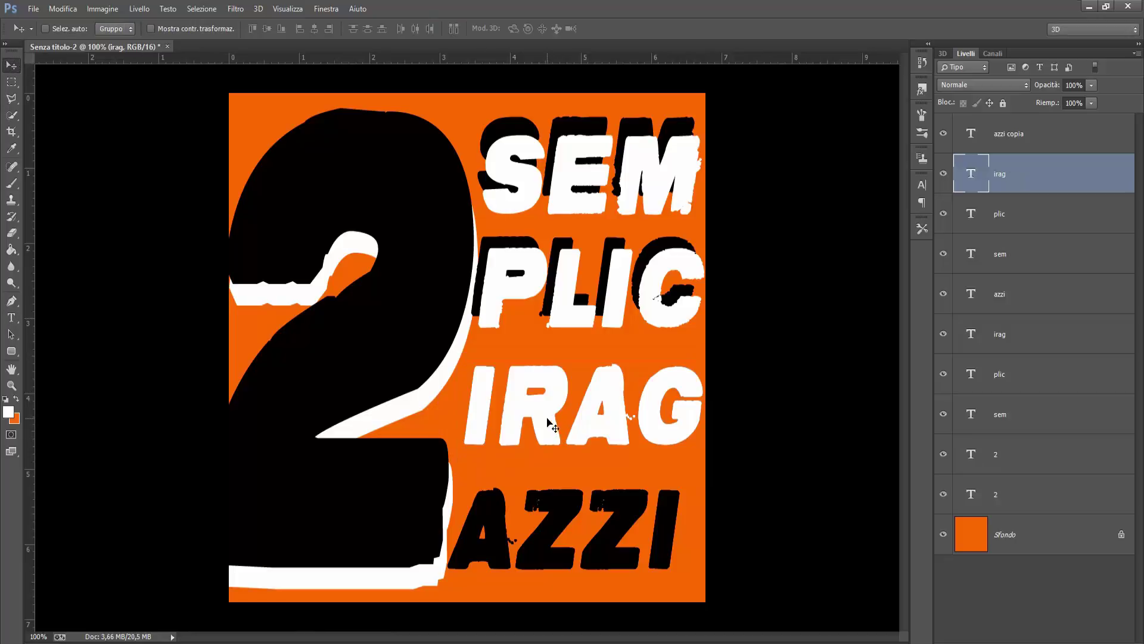
drag(549, 423, 556, 436)
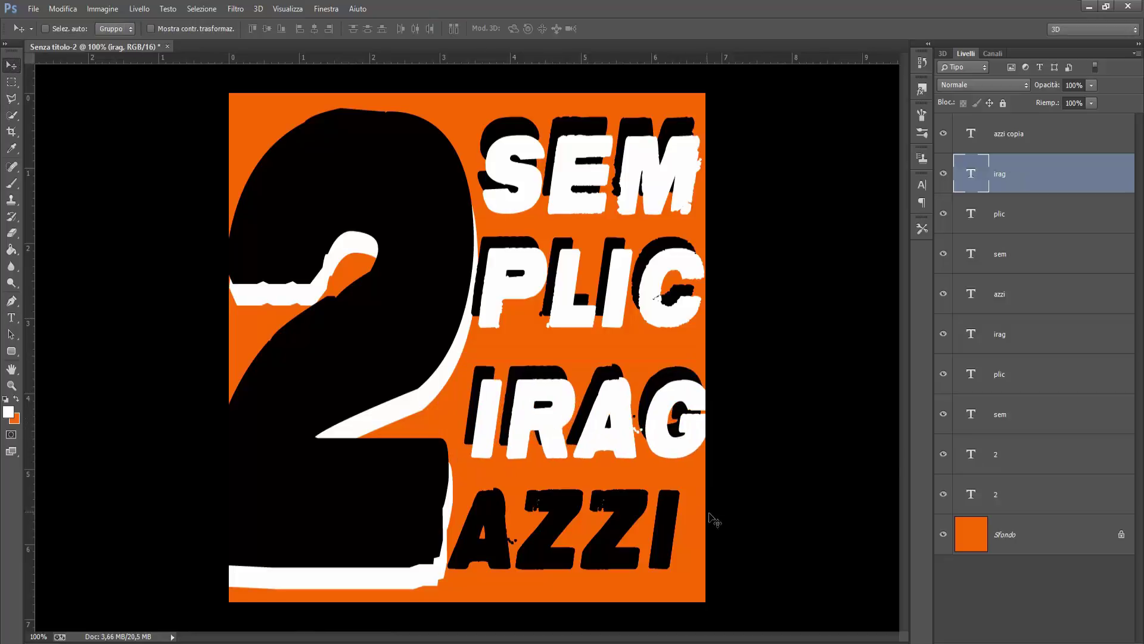
Step: Make the AZZI copy white and offset it down-right from its black shadow
click(1023, 136)
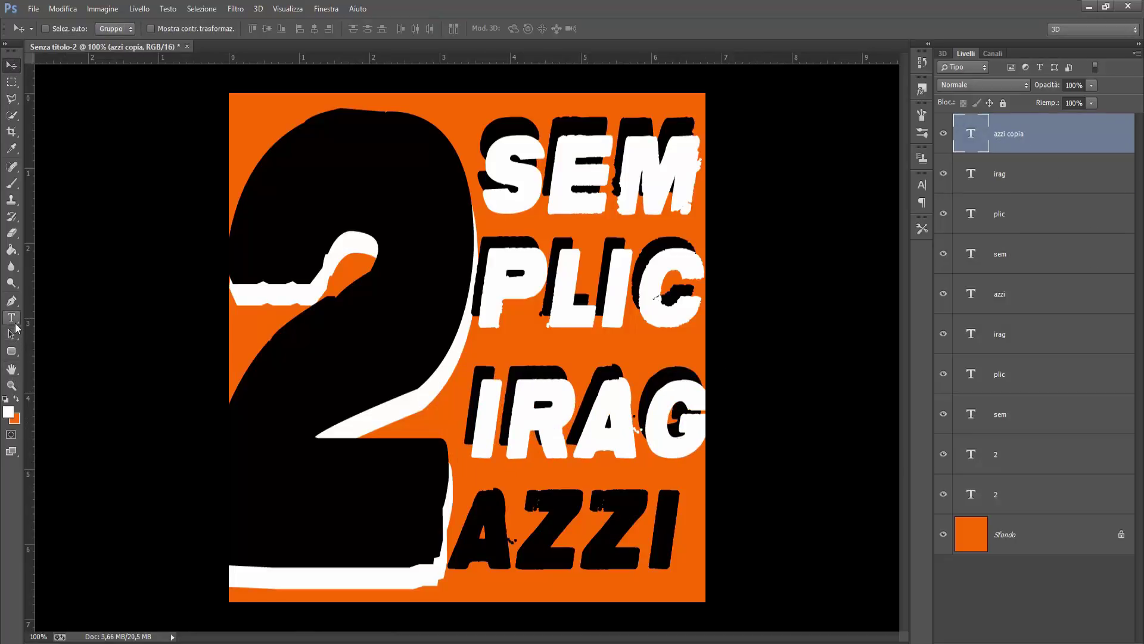
click(11, 317)
drag(679, 536, 444, 531)
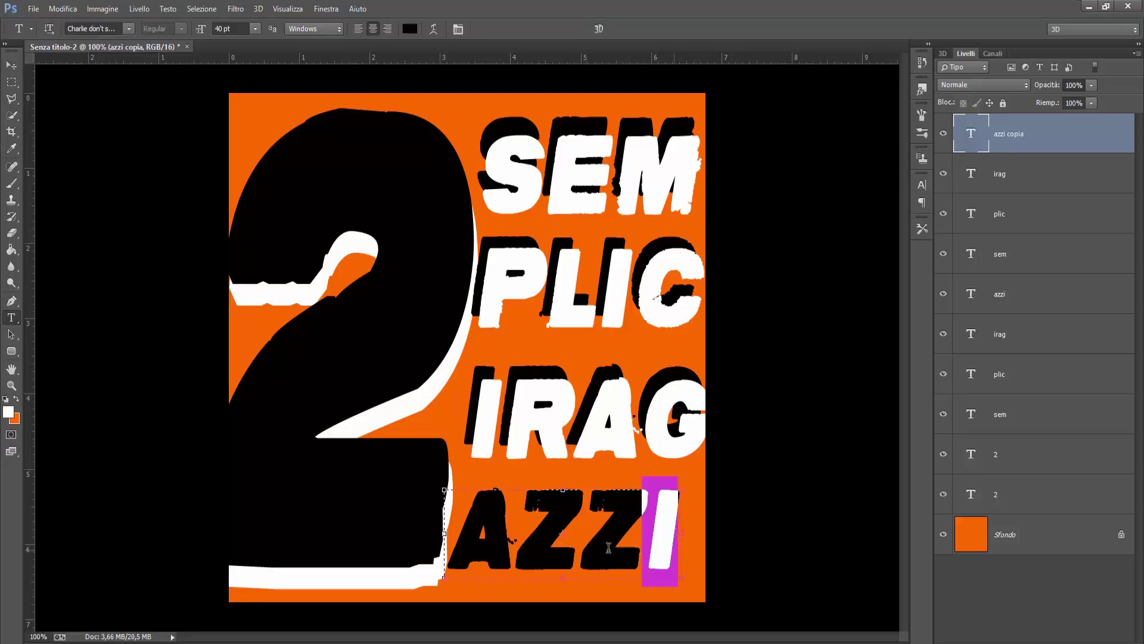
click(8, 411)
click(999, 437)
click(12, 65)
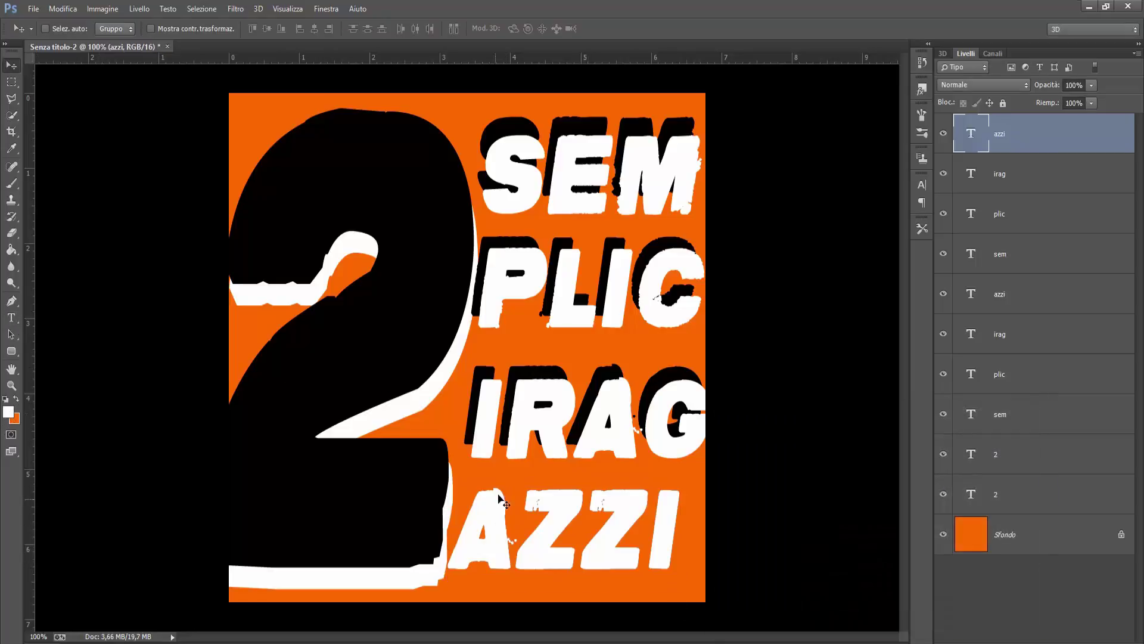
drag(503, 503, 515, 514)
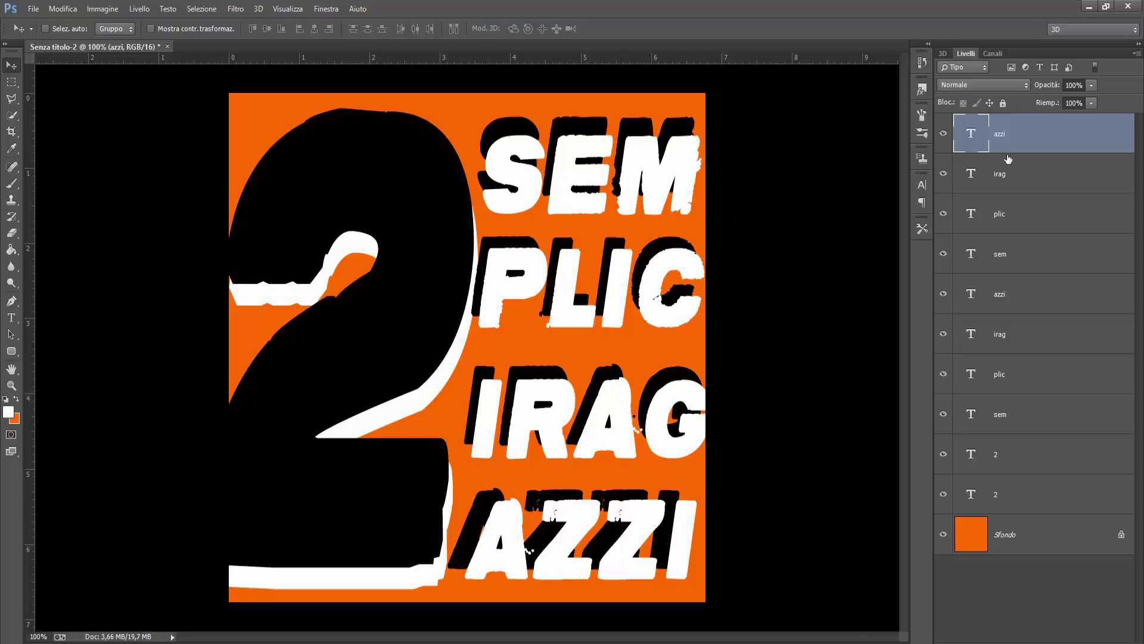
Step: Set the lower 2 layer to 80% opacity, move it above the other 2, and nudge it
double_click(996, 496)
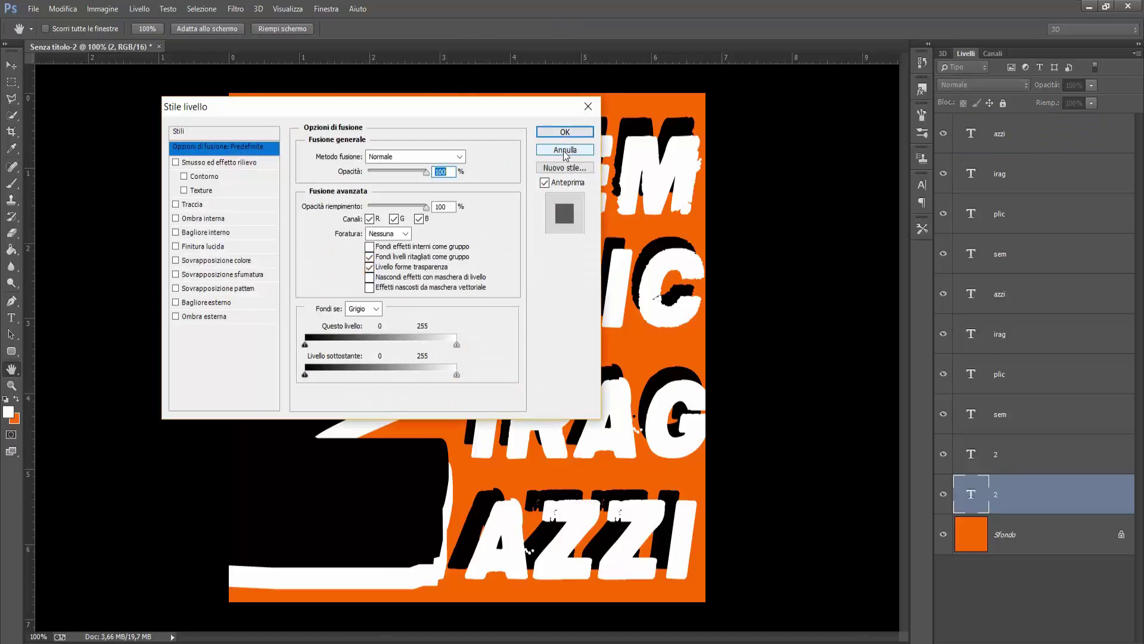
text(80)
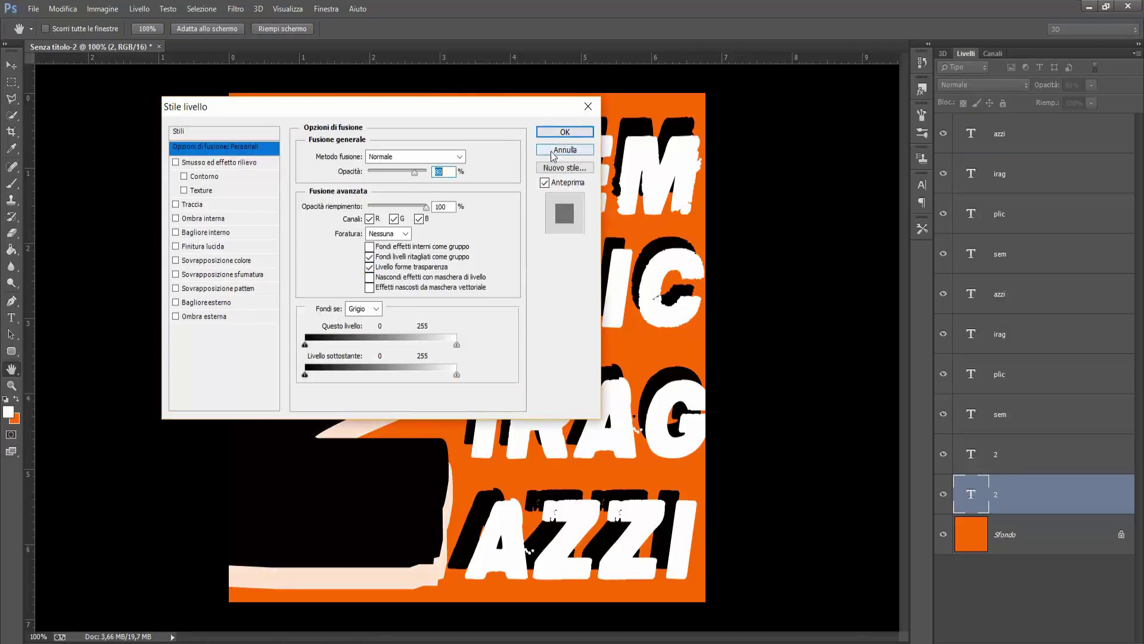
click(565, 132)
mouse_move(1022, 512)
mouse_down()
mouse_move(1004, 473)
mouse_move(1007, 438)
mouse_up()
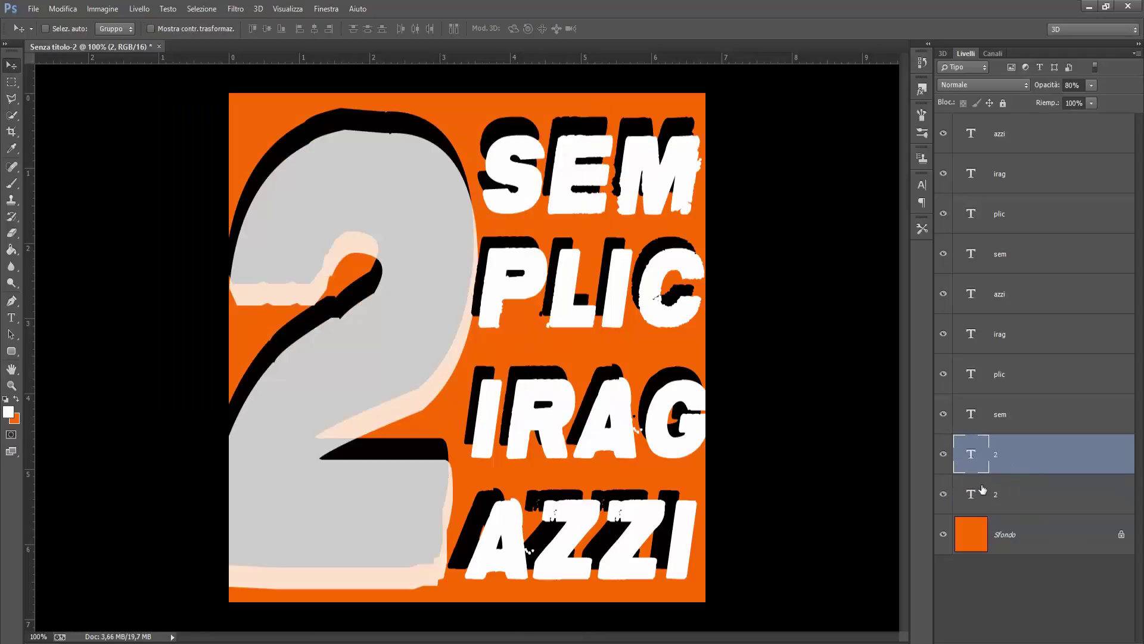
drag(359, 375, 391, 365)
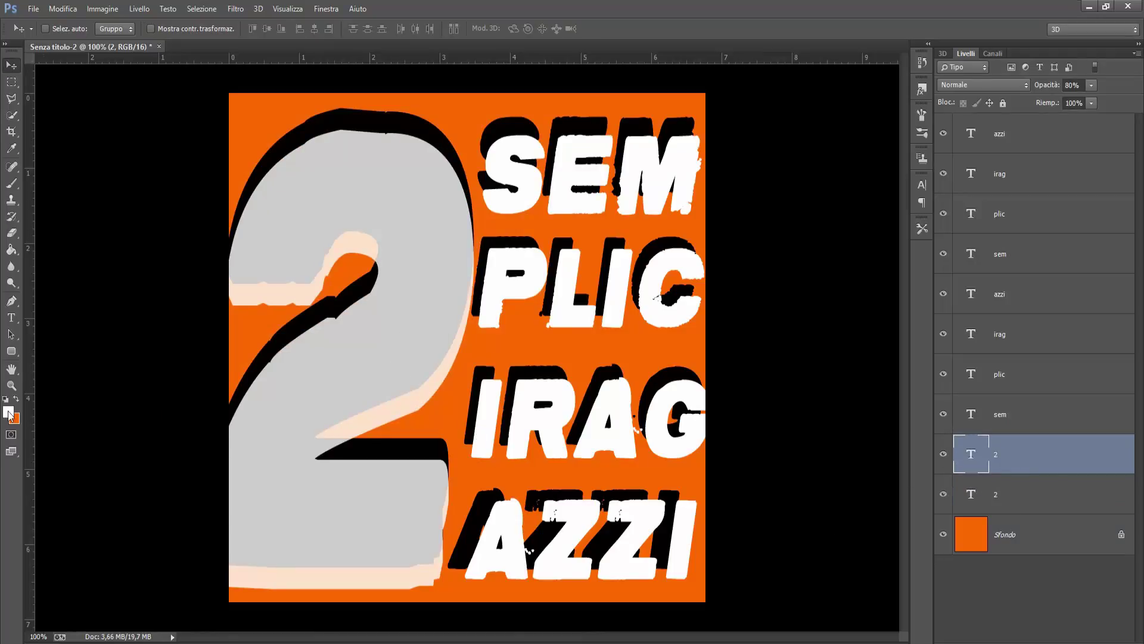
Step: Recolour the top 2's text bright green #00ff2a
click(11, 317)
click(365, 365)
key(ctrl+a)
click(9, 412)
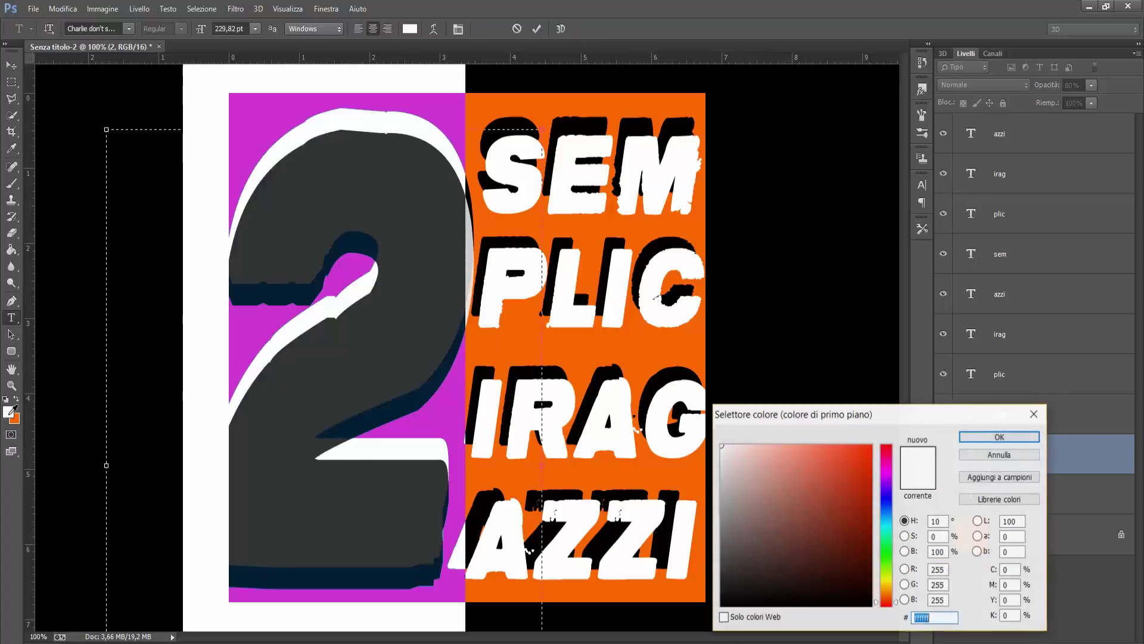
text(00ff2a)
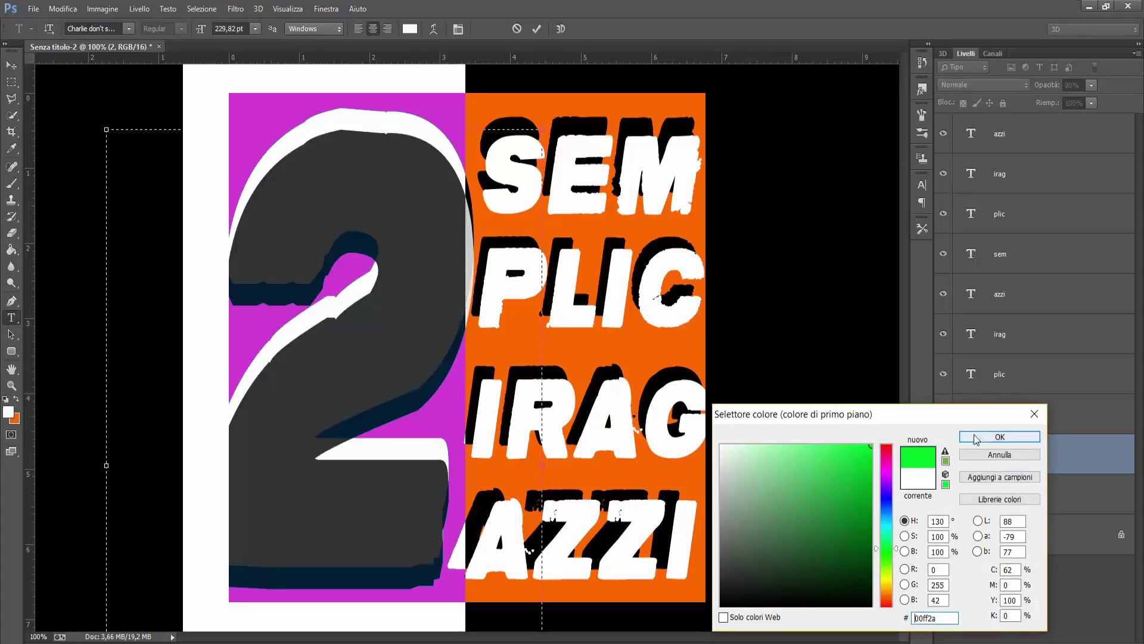
click(976, 440)
key(ctrl+Return)
key(v)
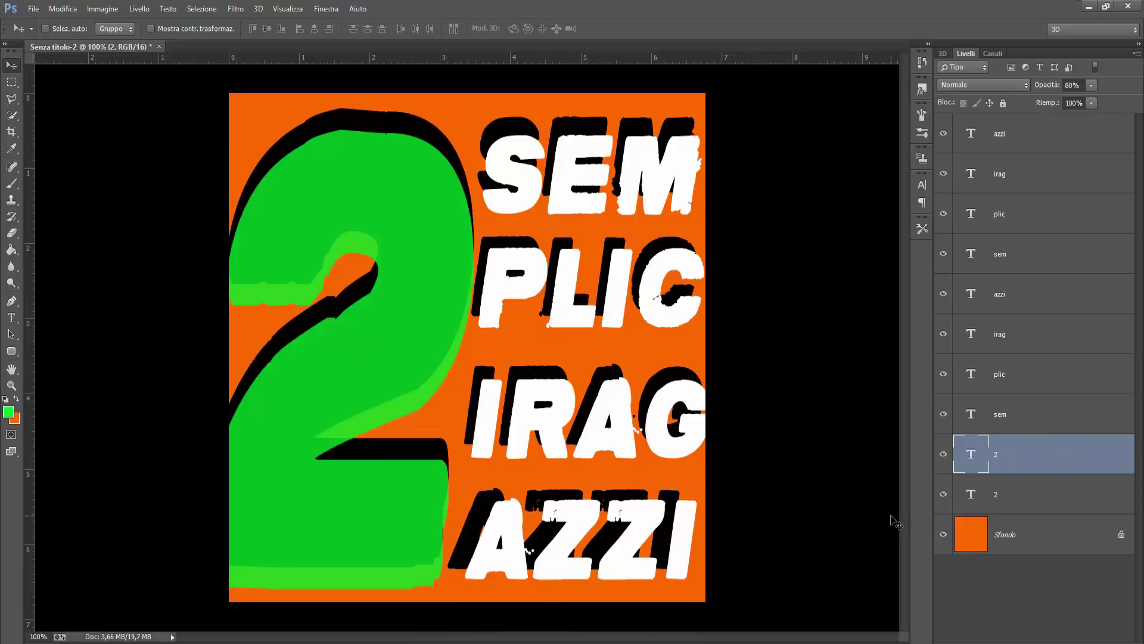
Step: Set the green 2 to 66% opacity and the PLIC and IRAG shadows to 74%
drag(358, 416, 375, 428)
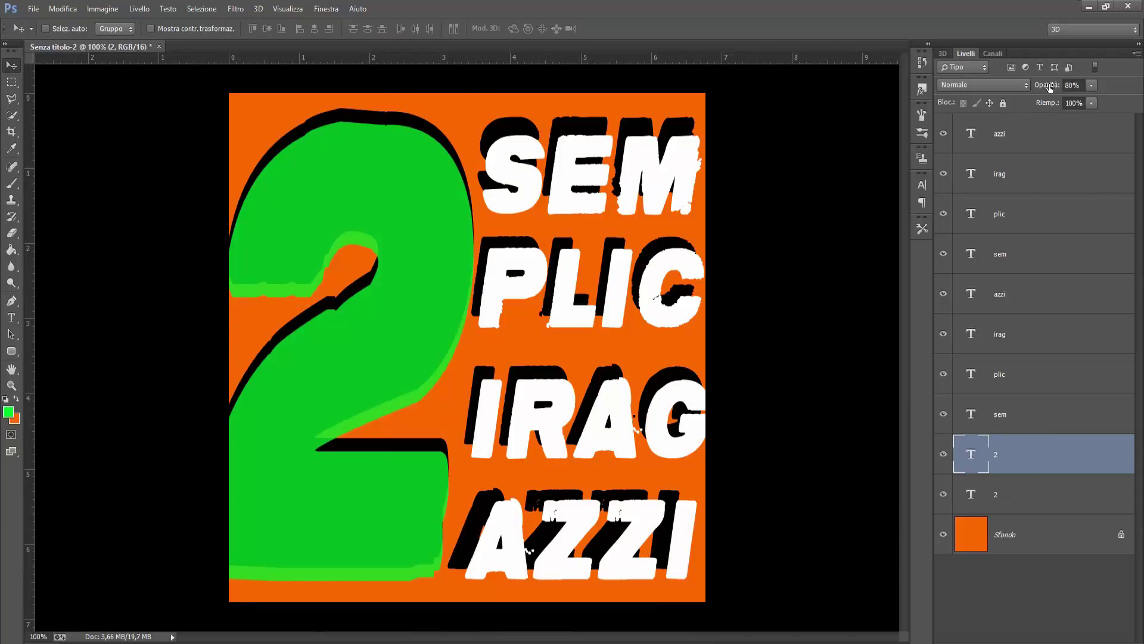
drag(1043, 86, 1066, 84)
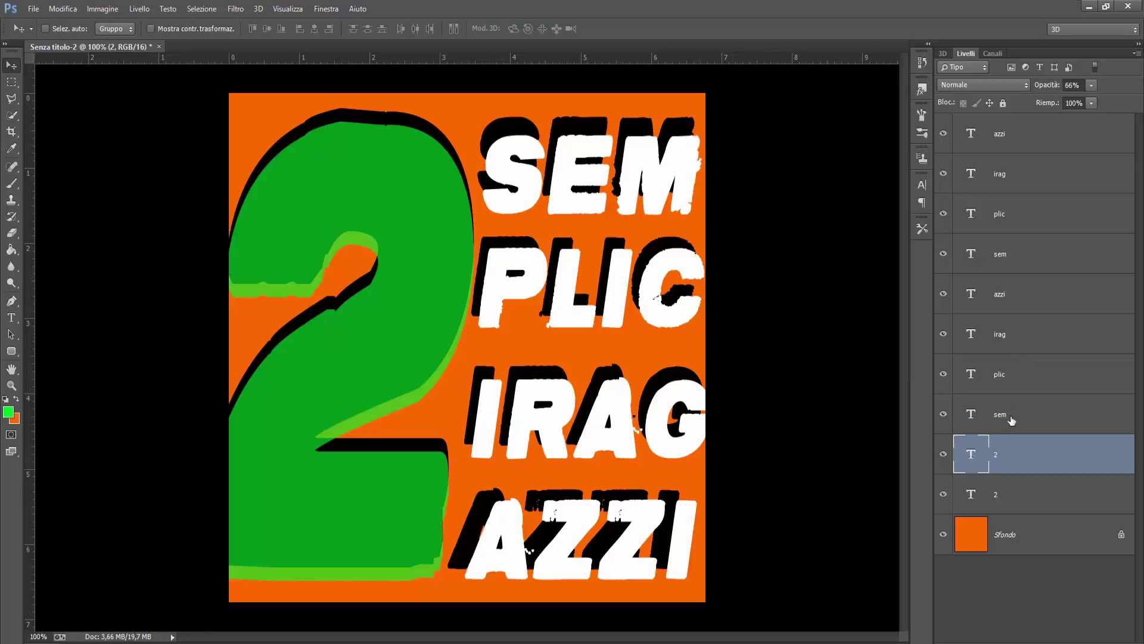
click(1005, 380)
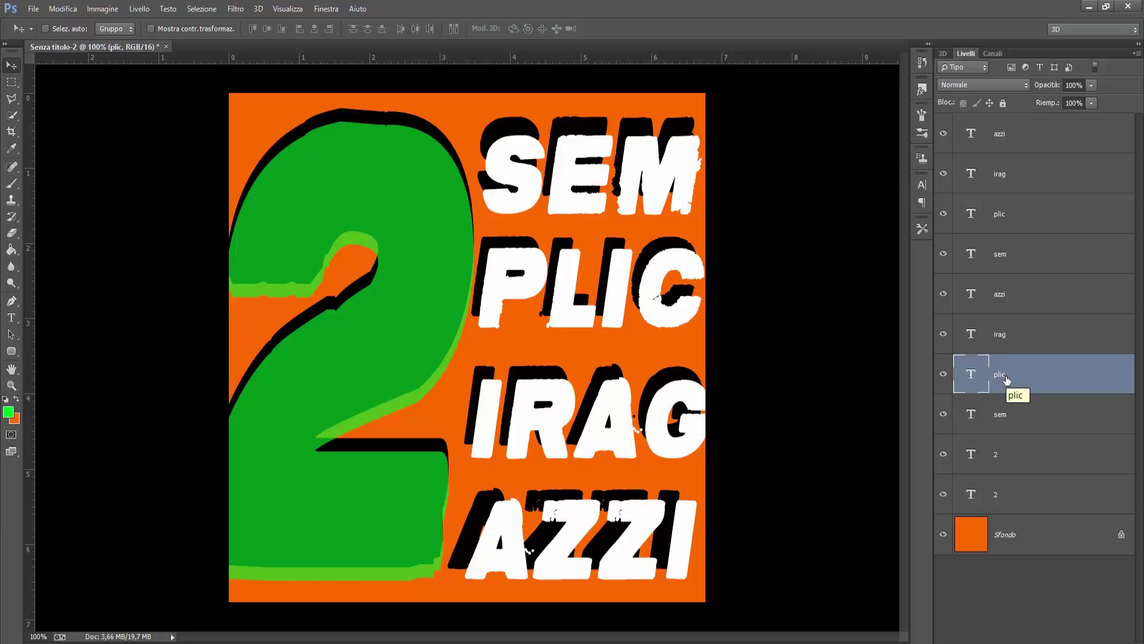
drag(1049, 88, 1066, 88)
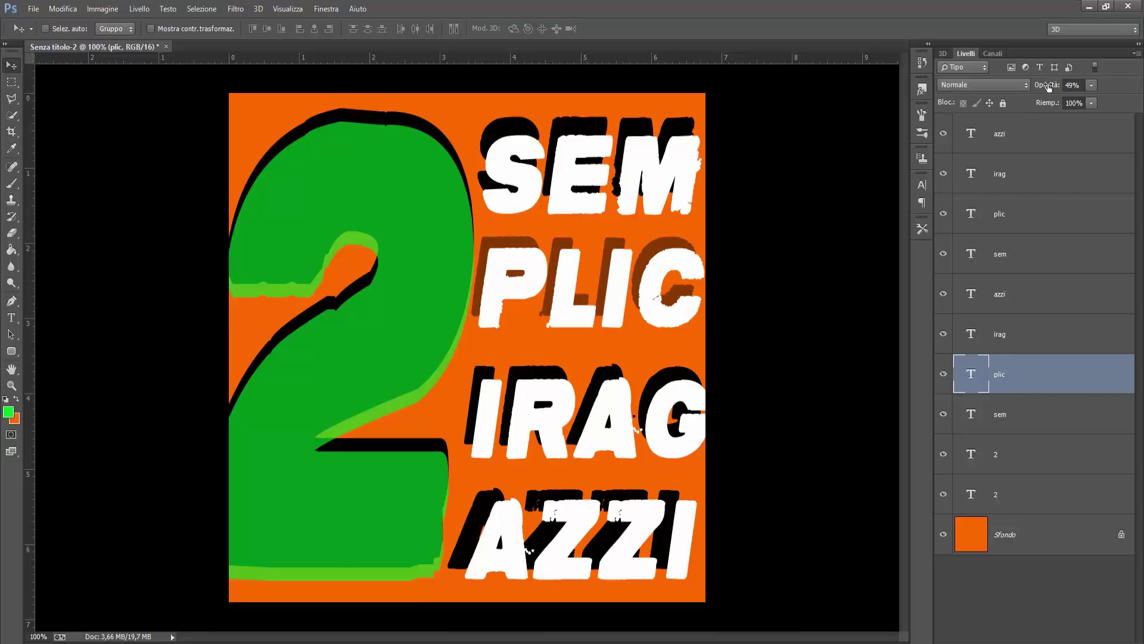
drag(1048, 88, 1063, 87)
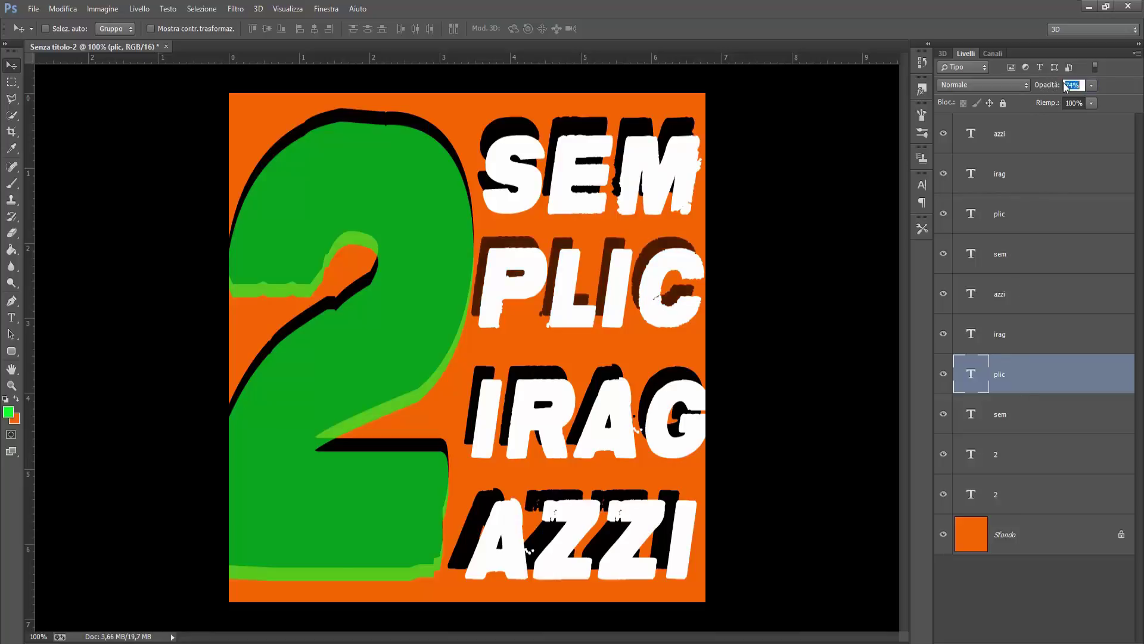
click(1009, 341)
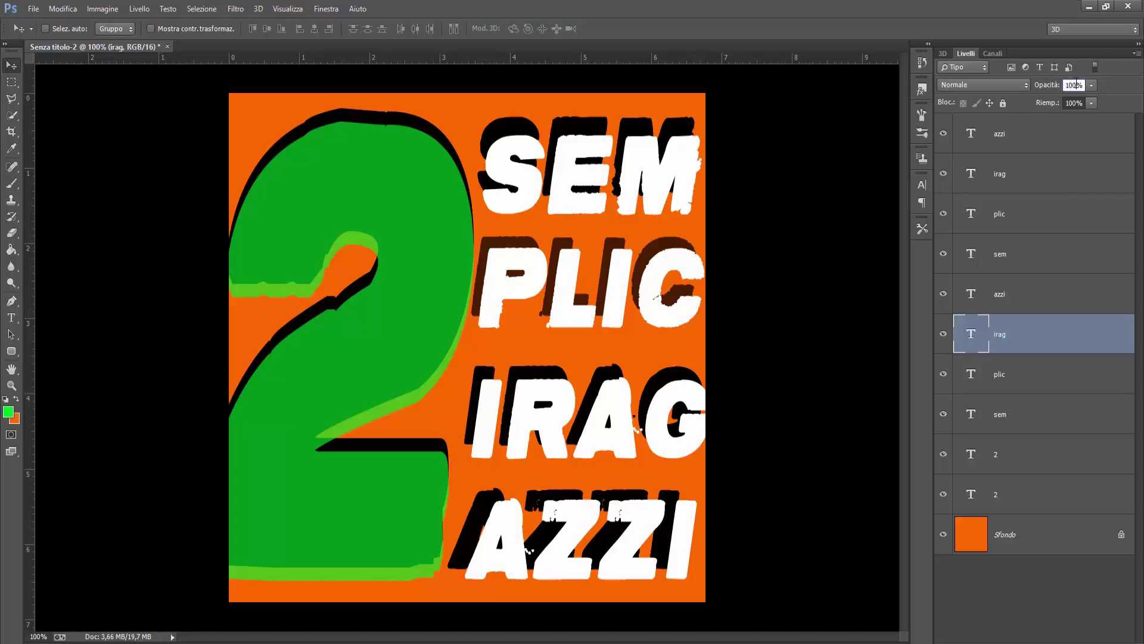
drag(1049, 87, 1033, 88)
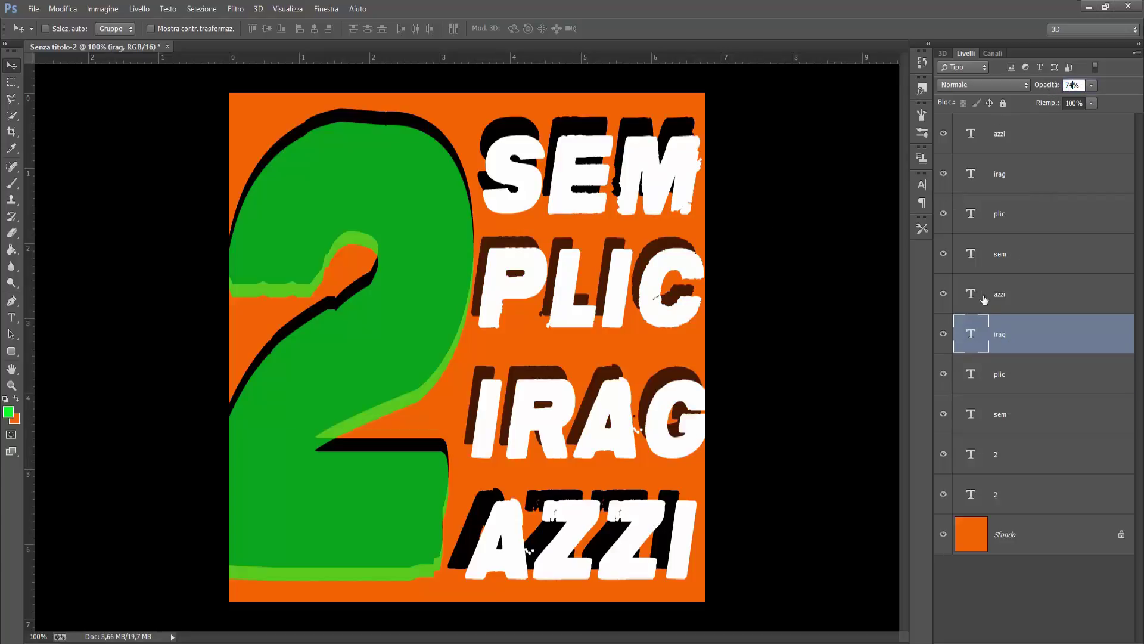
Step: Set the SEM shadow to 74% opacity, after undoing a 74% fade on the white AZZI
click(1001, 142)
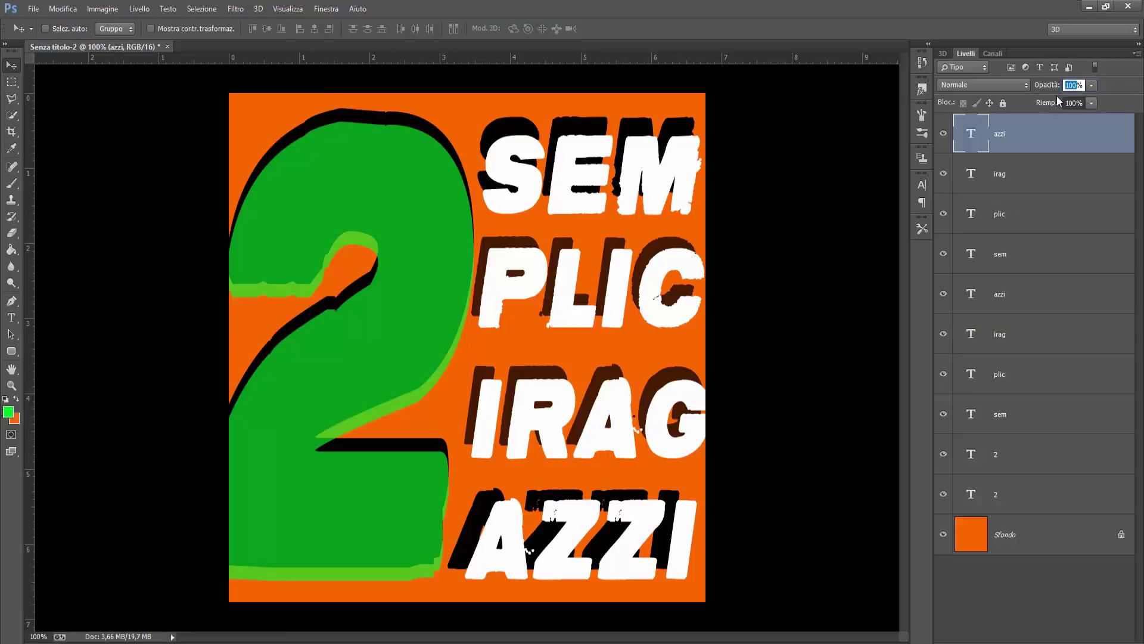
text(74)
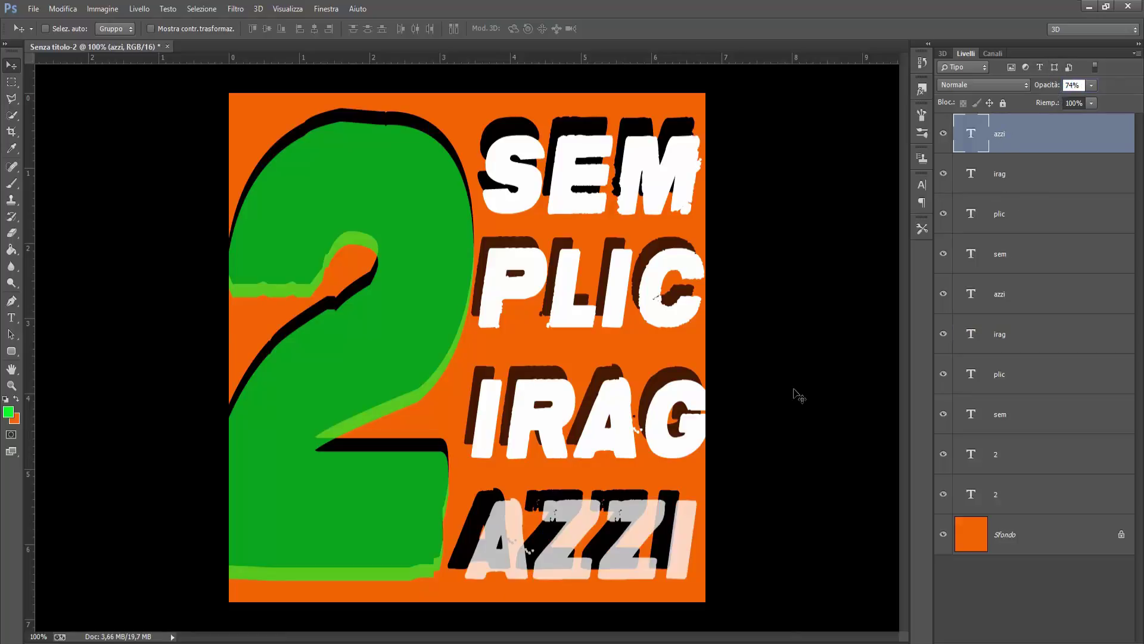
key(Return)
key(ctrl+z)
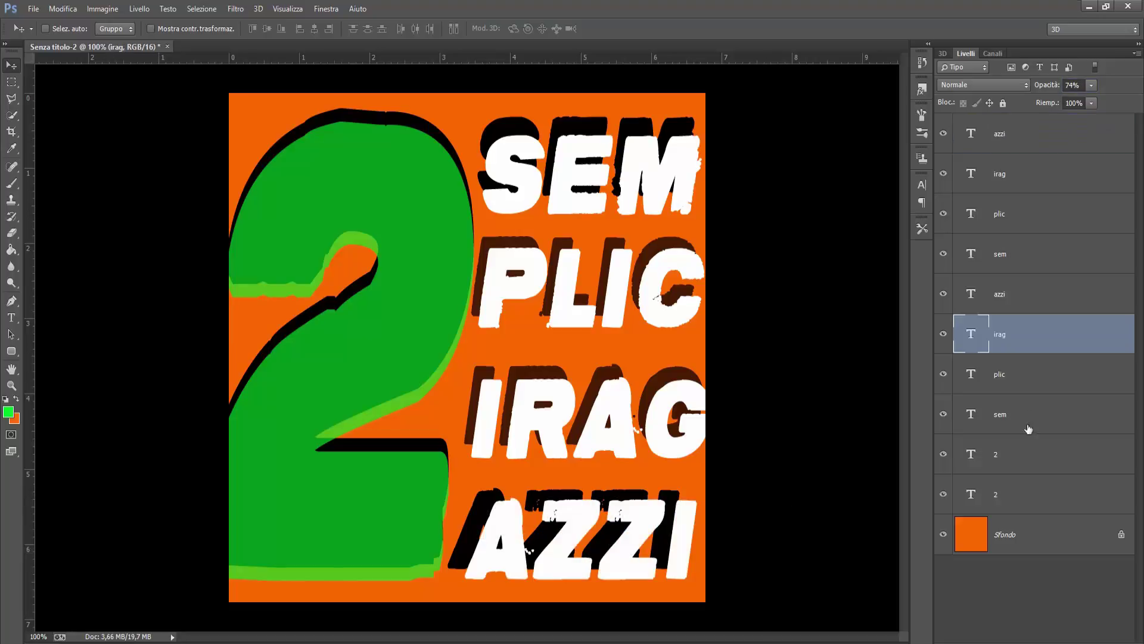
click(1000, 415)
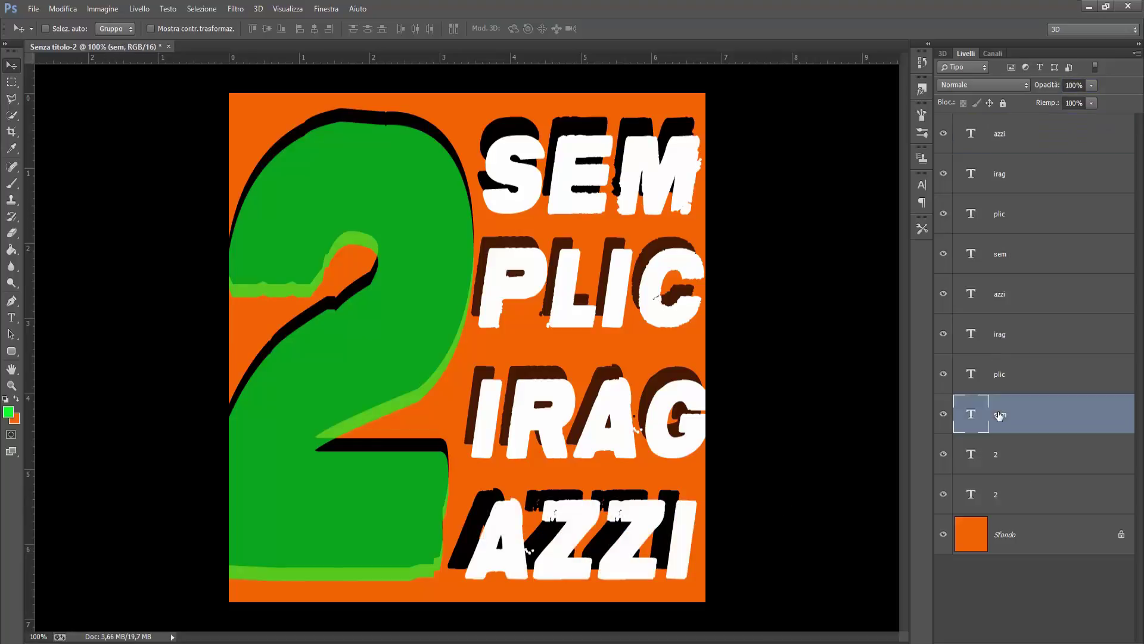
click(1075, 85)
text(74)
key(Return)
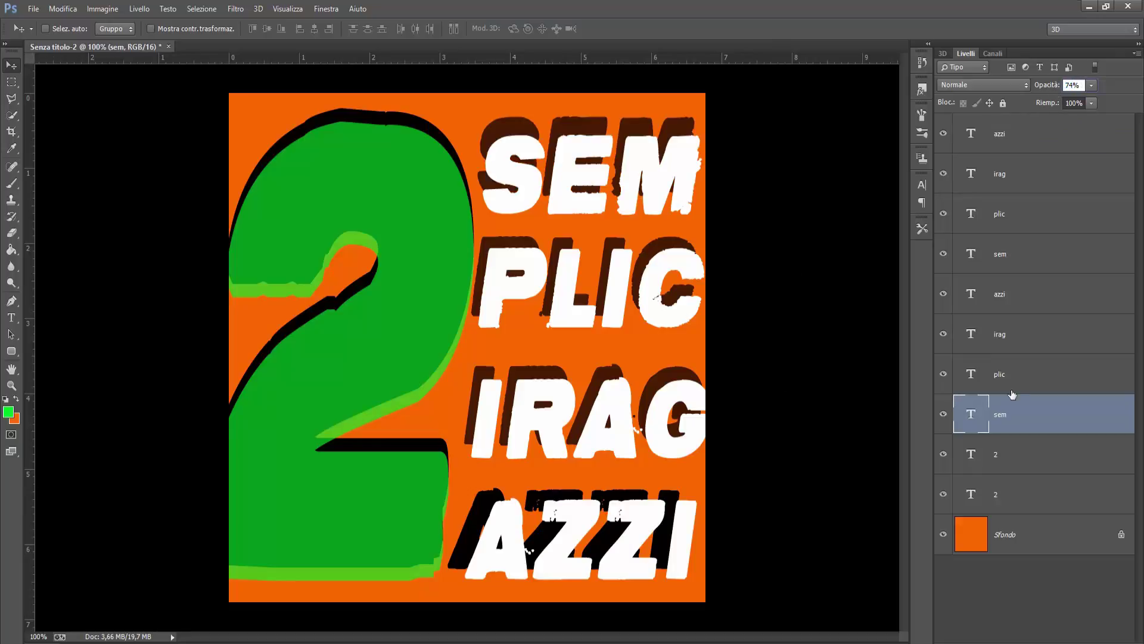
click(1009, 298)
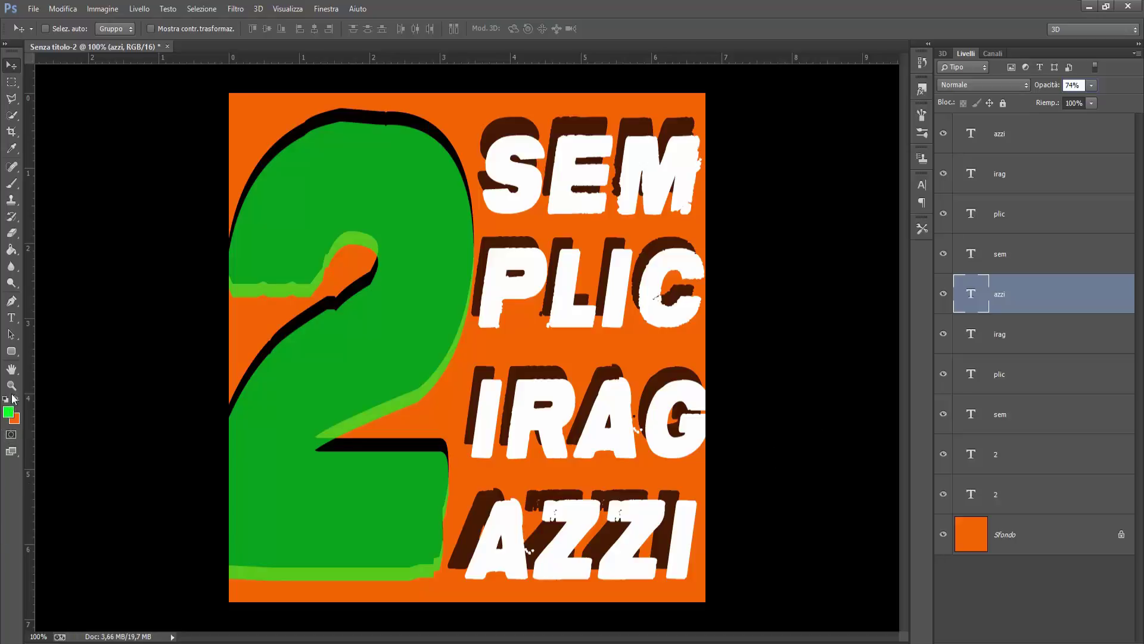
Step: Pick a cyan foreground colour, undoing an accidental rasterize-and-fill of the AZZI text
click(11, 249)
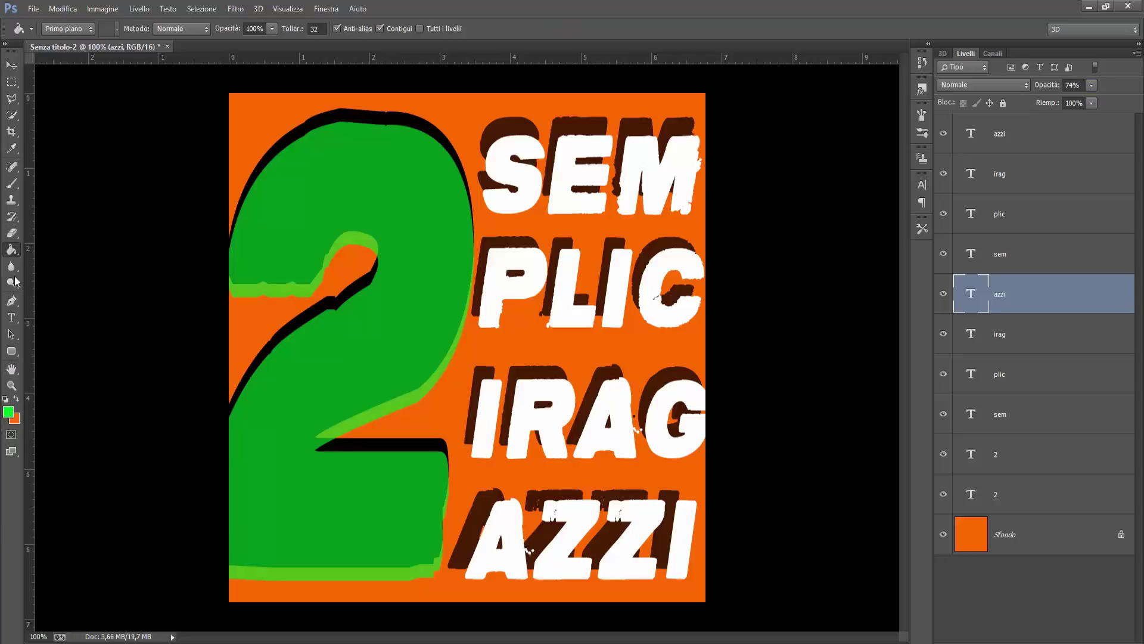
click(7, 412)
drag(895, 554, 899, 527)
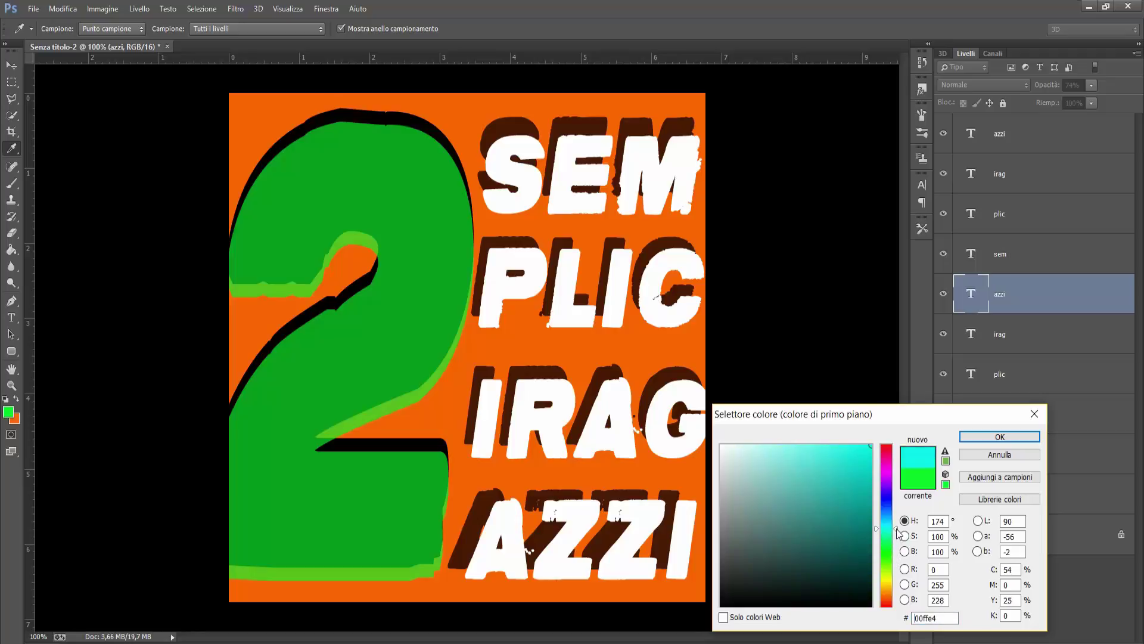
click(999, 437)
click(561, 387)
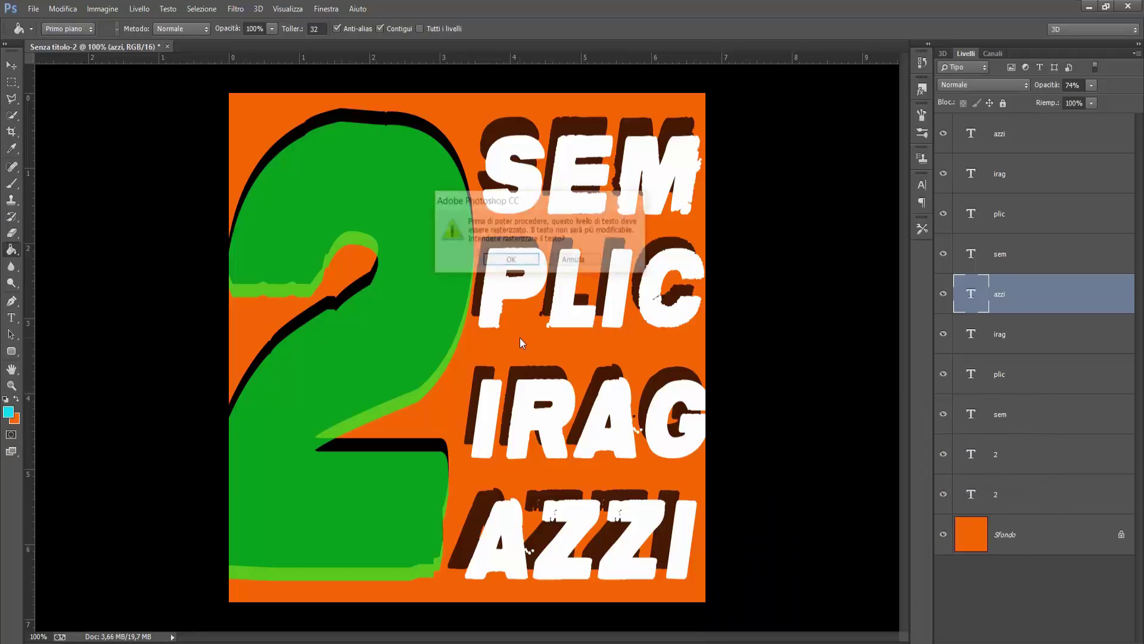
click(521, 262)
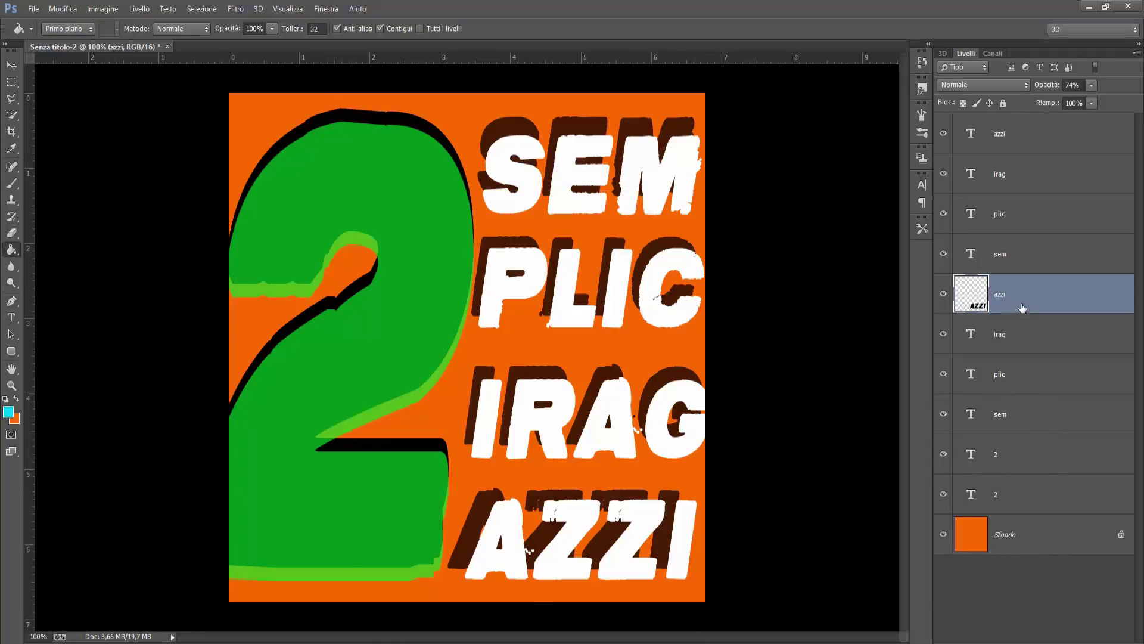
key(ctrl+z)
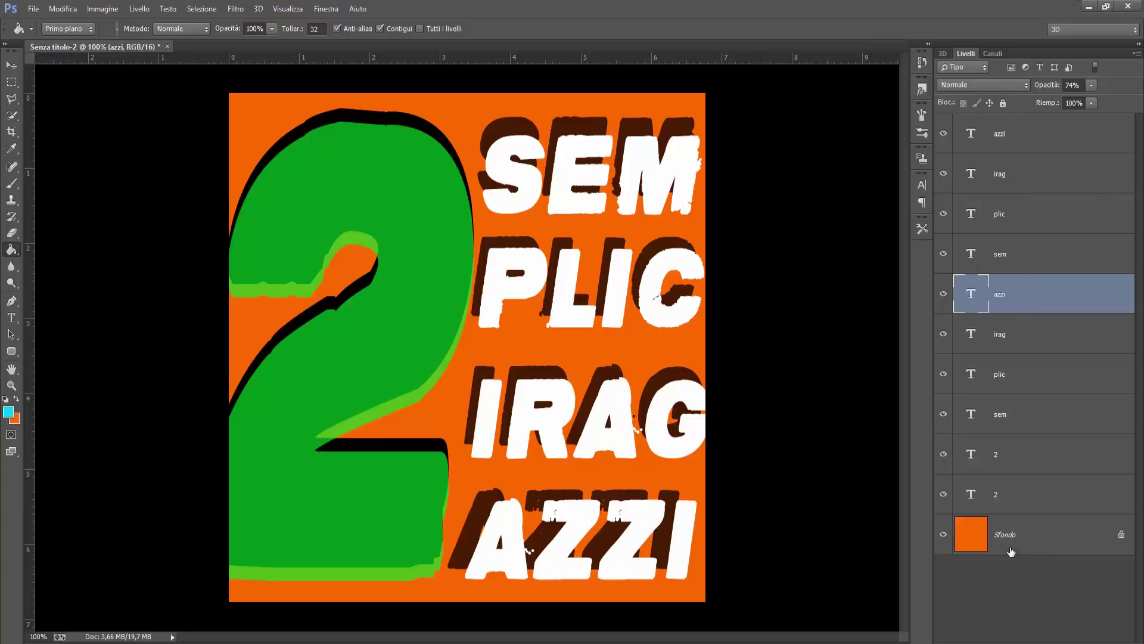
Step: Fill the Sfondo background with cyan, then refill it with a darker cyan
click(1011, 551)
click(462, 434)
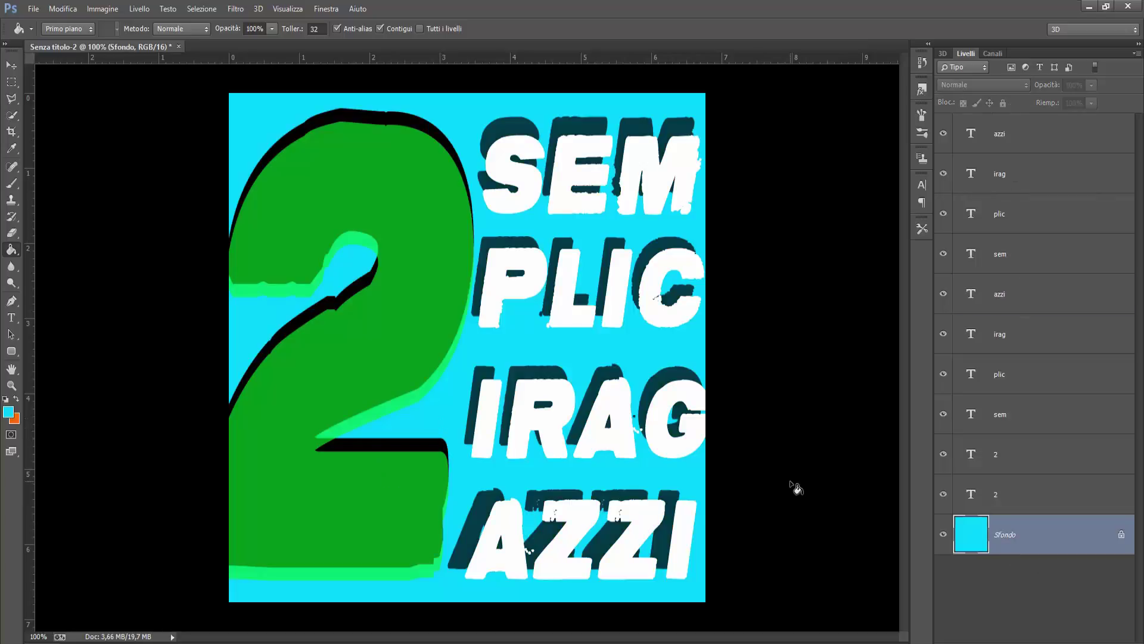
click(8, 412)
drag(860, 504, 869, 465)
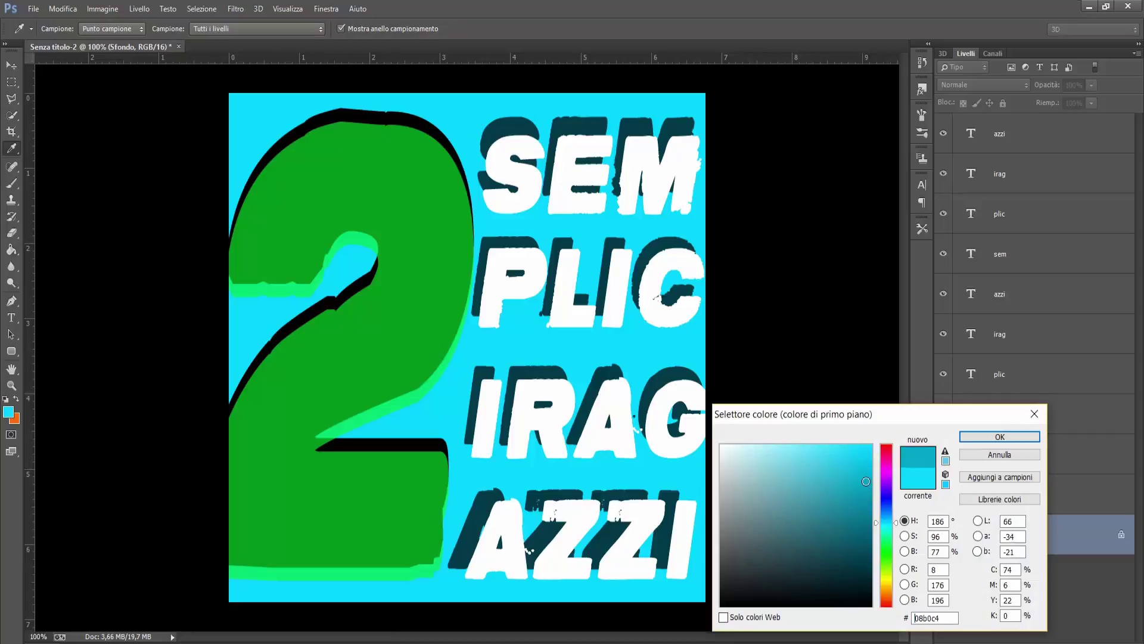
click(1000, 437)
click(662, 359)
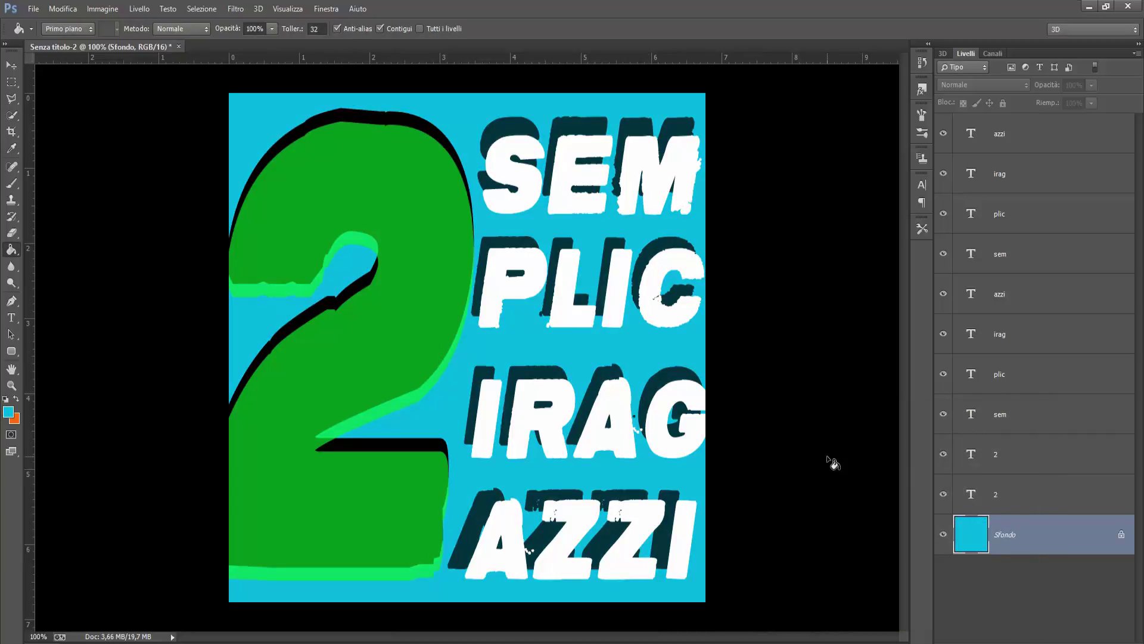
Step: Select both IRAG layers and nudge them slightly to the left
click(1017, 332)
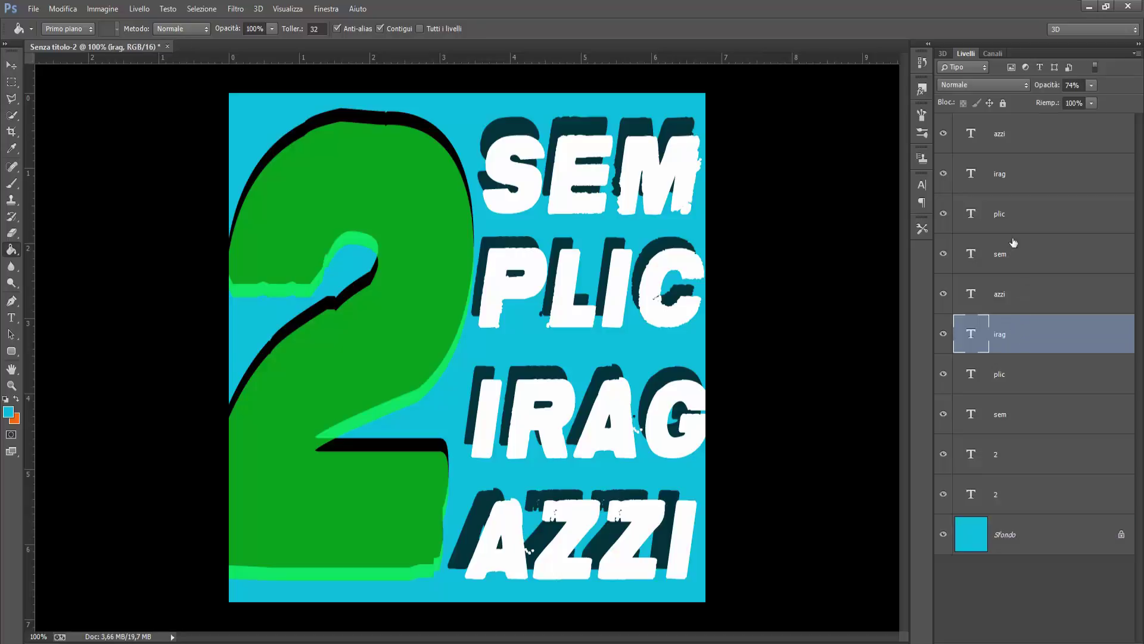
ctrl+click(1021, 173)
key(v)
drag(531, 399, 528, 399)
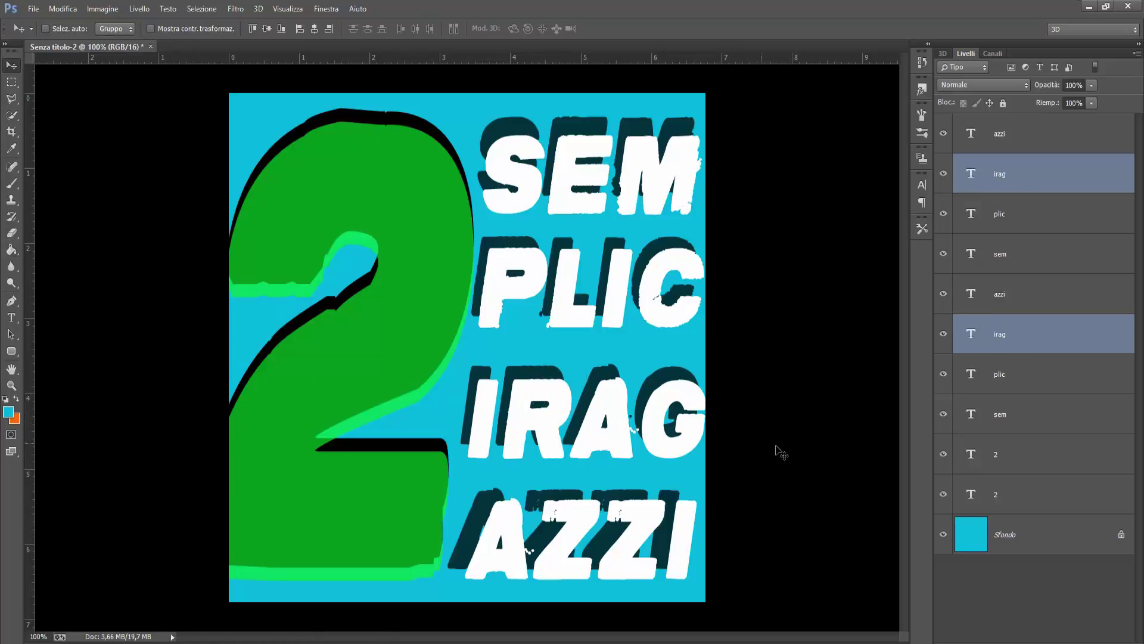
Step: Choose a blue foreground colour and fill the Sfondo background with it
click(1026, 539)
click(8, 411)
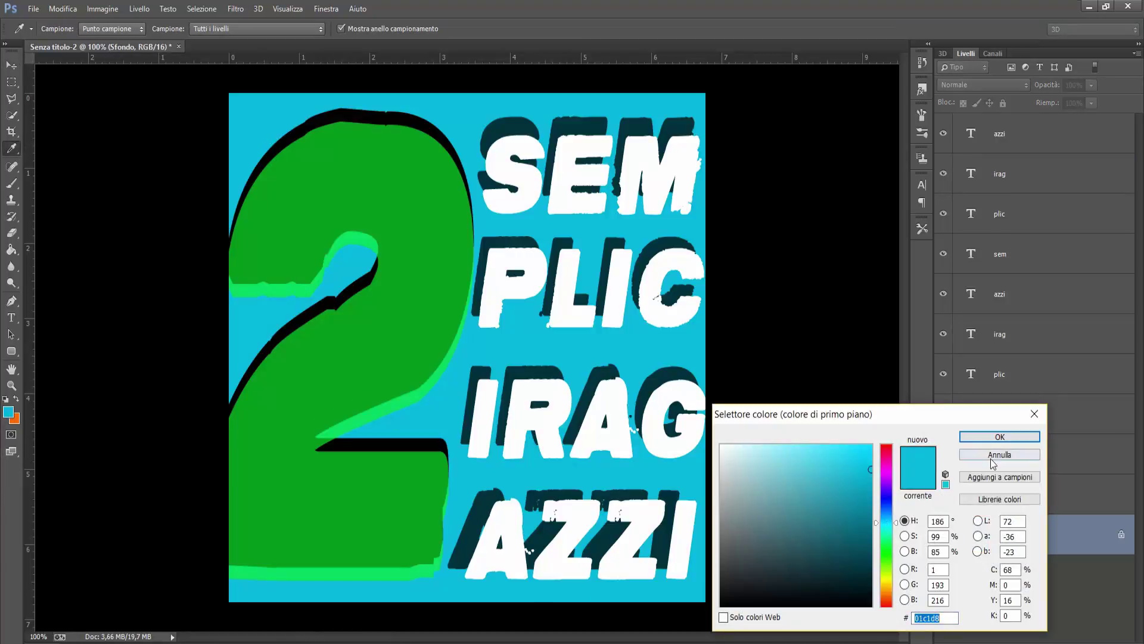
click(859, 460)
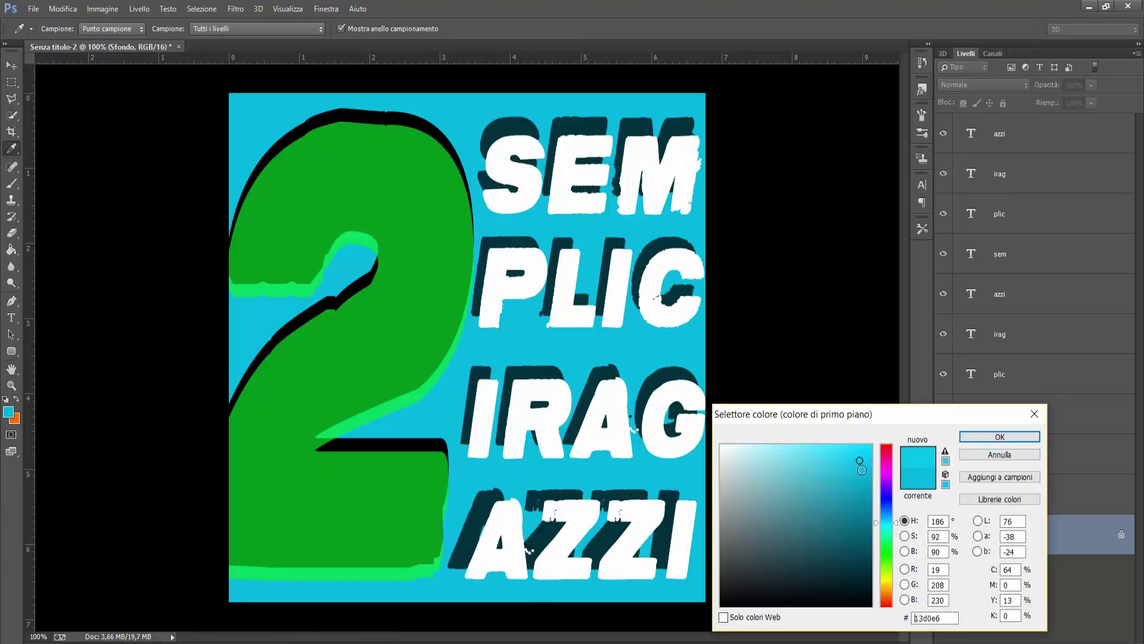
click(892, 512)
click(999, 436)
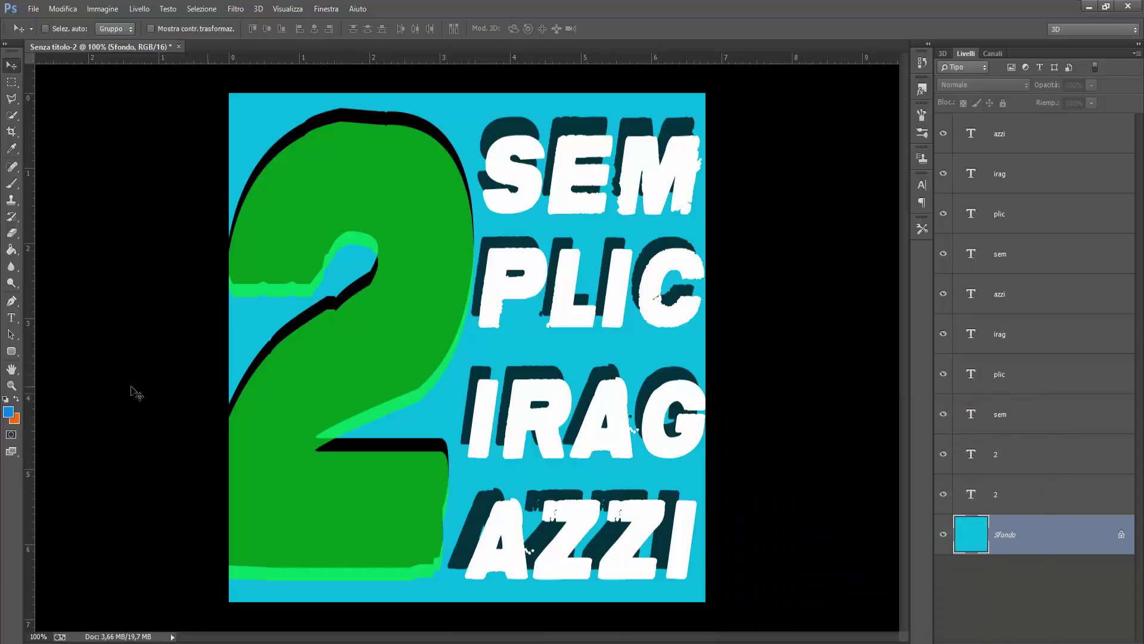
click(11, 249)
click(234, 135)
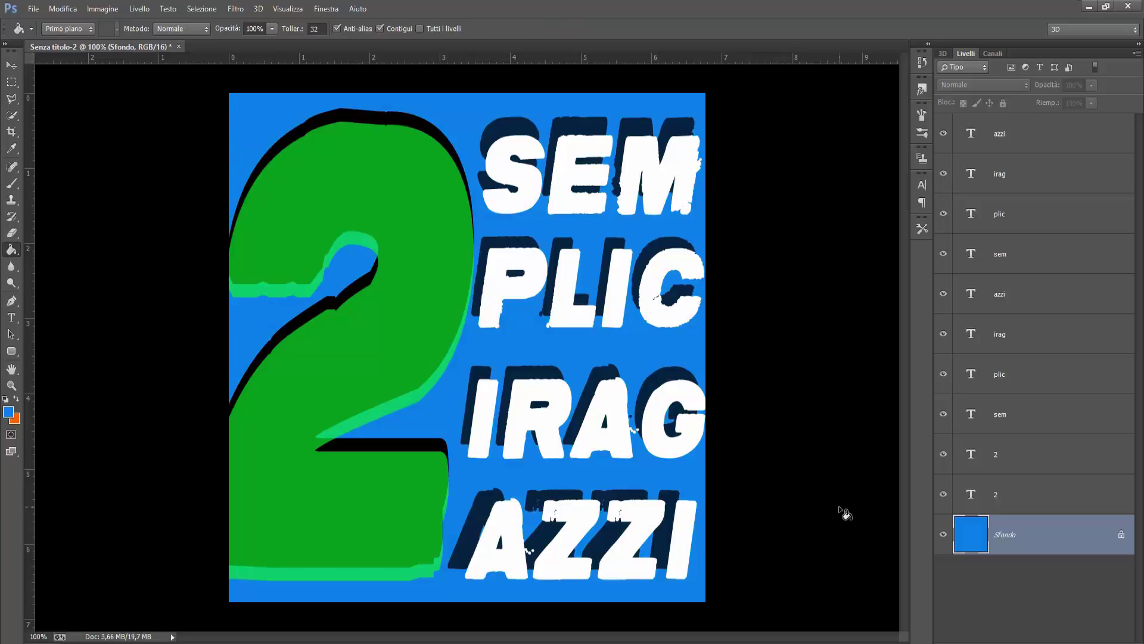
click(1025, 448)
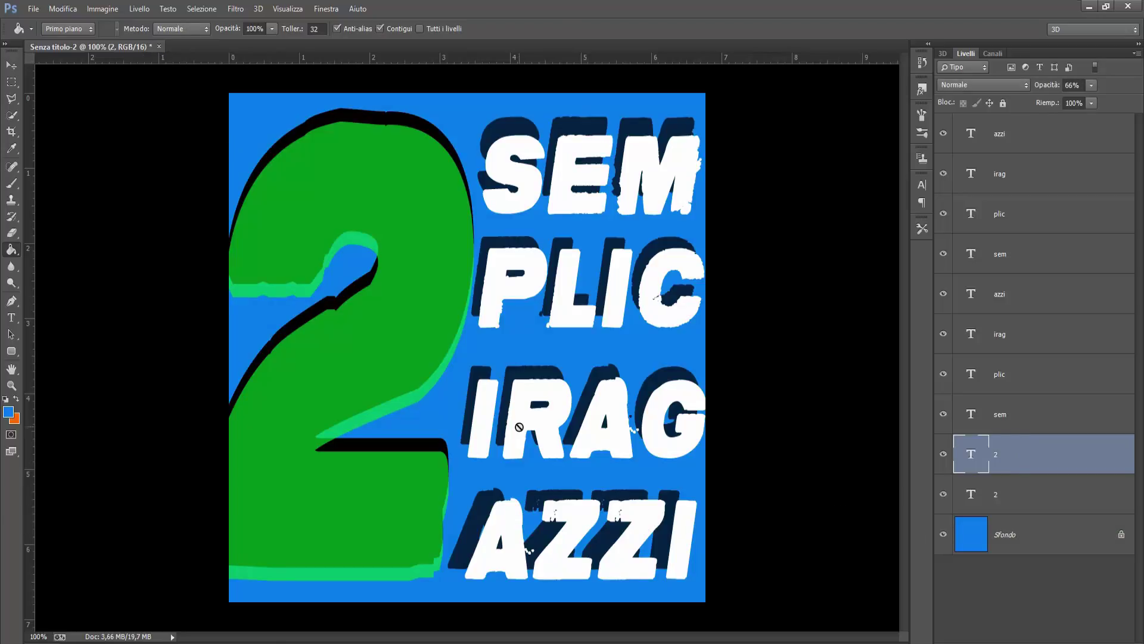
Step: Recolour the big 2 lime green and set its layer opacity to 85%
click(7, 412)
drag(900, 517, 900, 572)
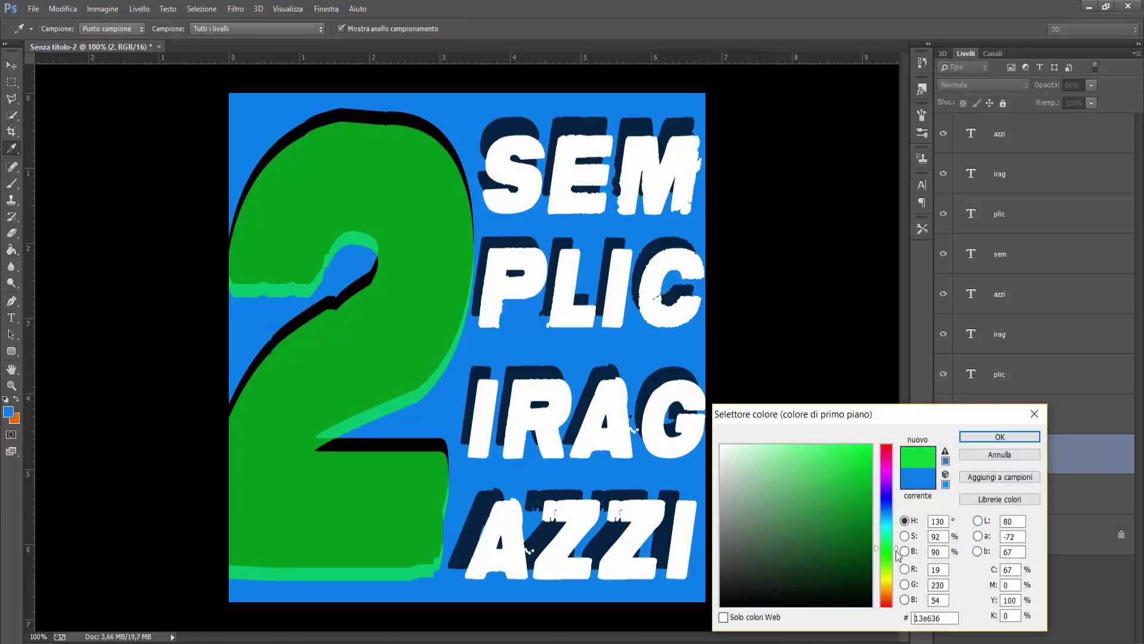
click(999, 437)
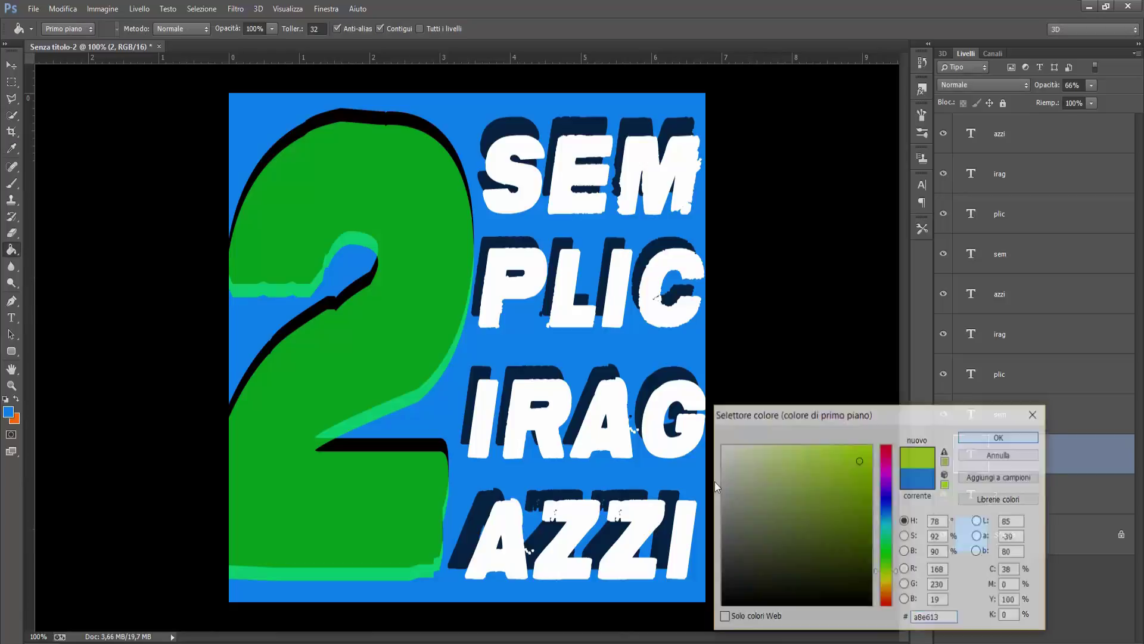
click(11, 317)
click(437, 373)
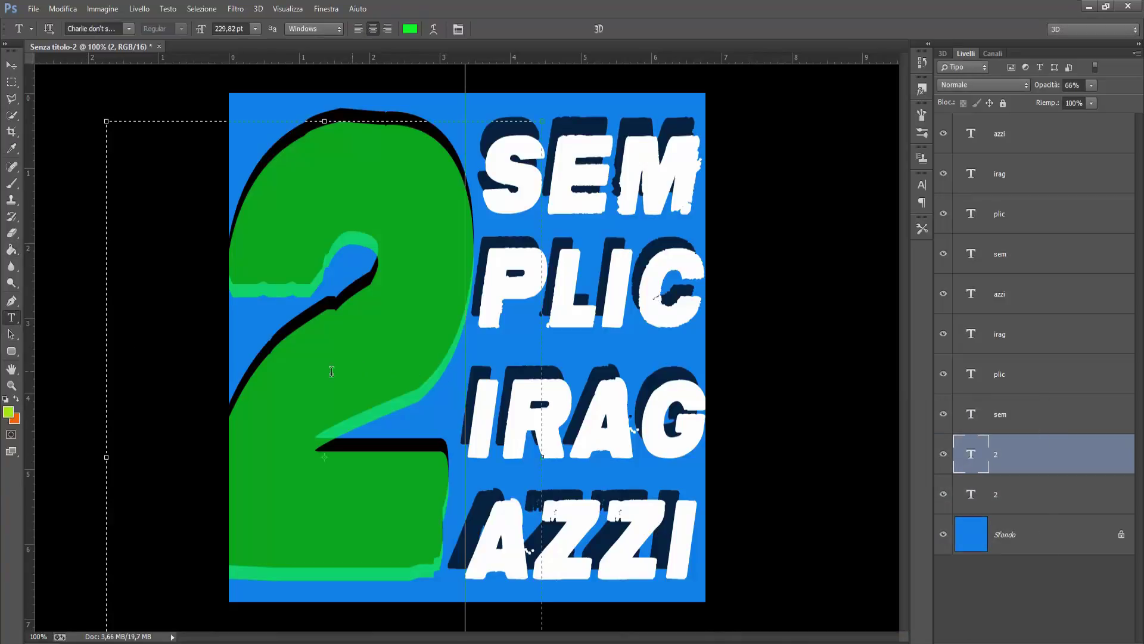
key(ctrl+a)
click(8, 412)
click(977, 441)
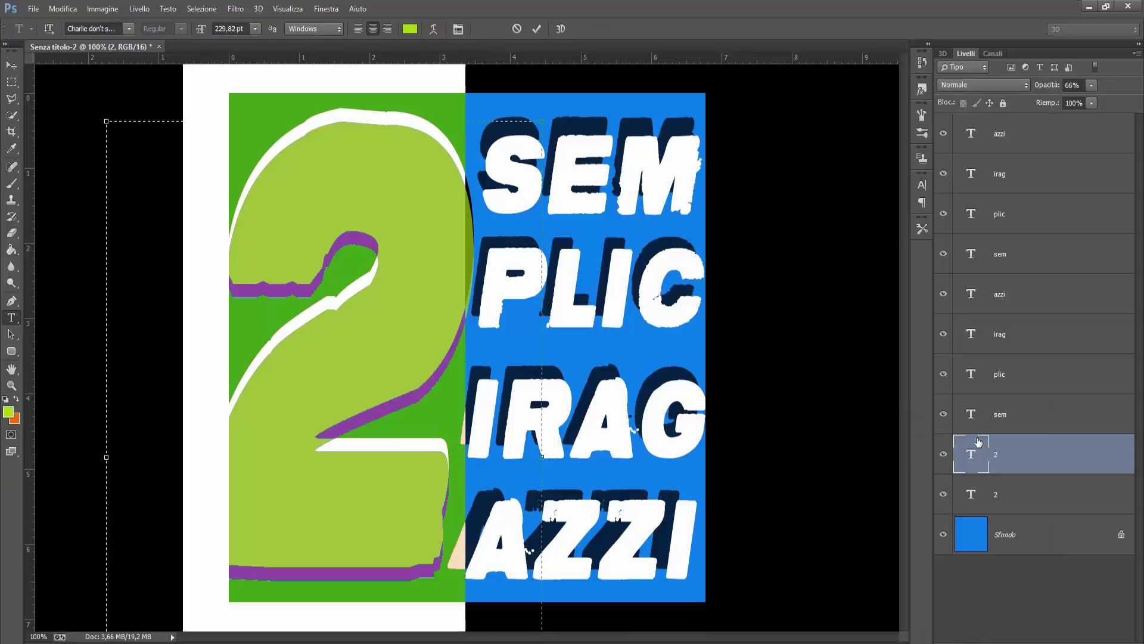
click(11, 64)
drag(1049, 82, 1060, 83)
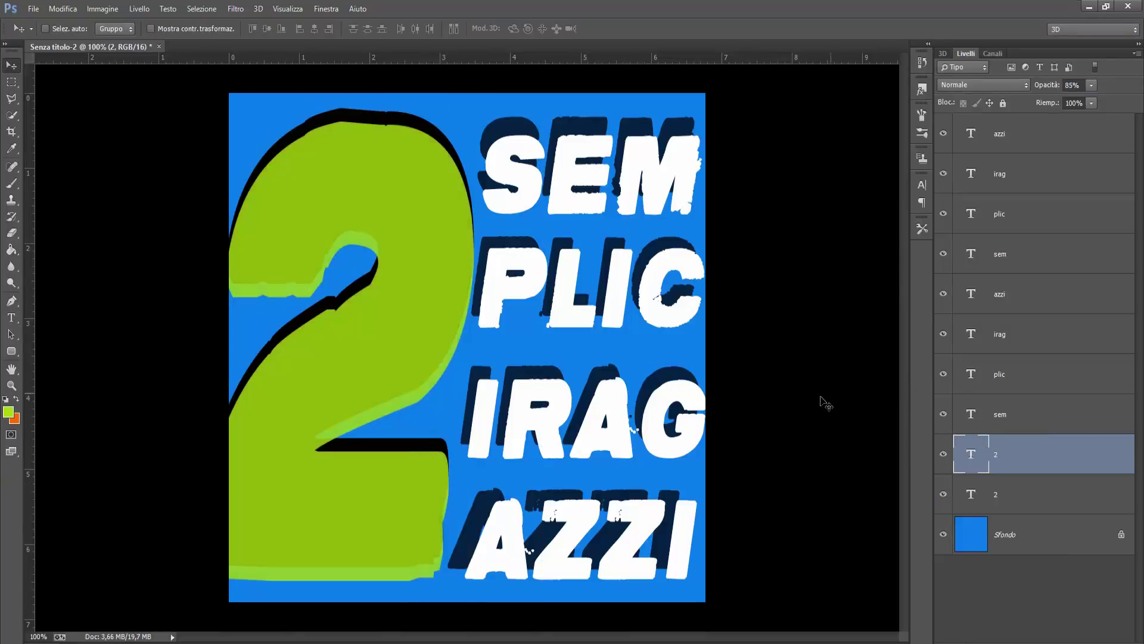
Step: Nudge the lower 2 shadow layer slightly and set the upper 2's opacity to 92%
click(1019, 494)
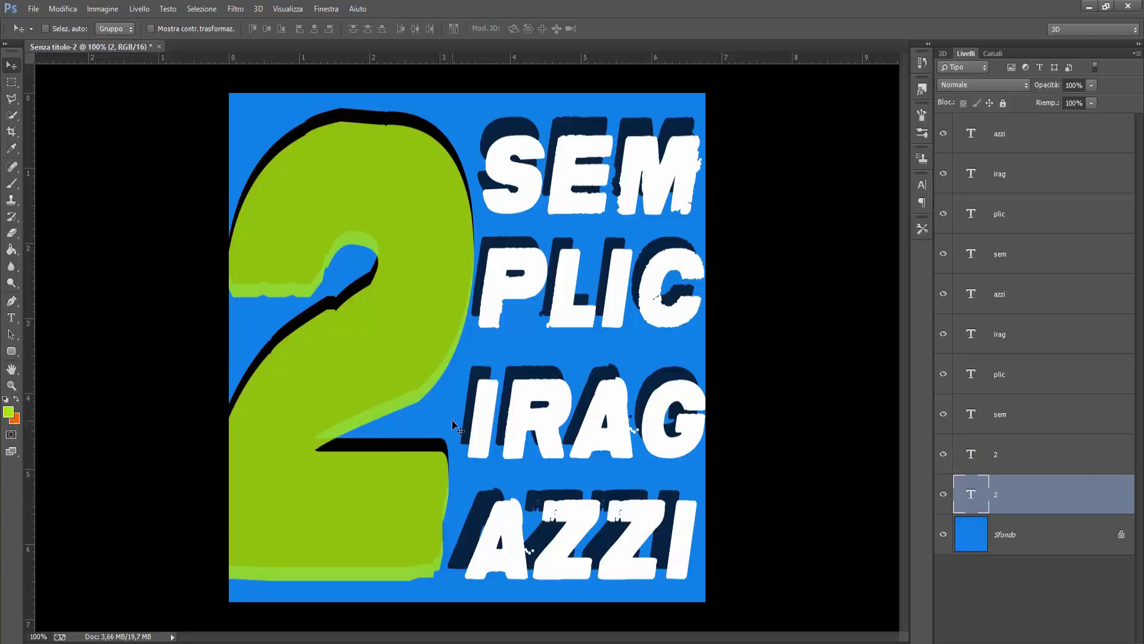
mouse_move(455, 427)
mouse_down()
mouse_move(451, 459)
mouse_move(442, 418)
mouse_up()
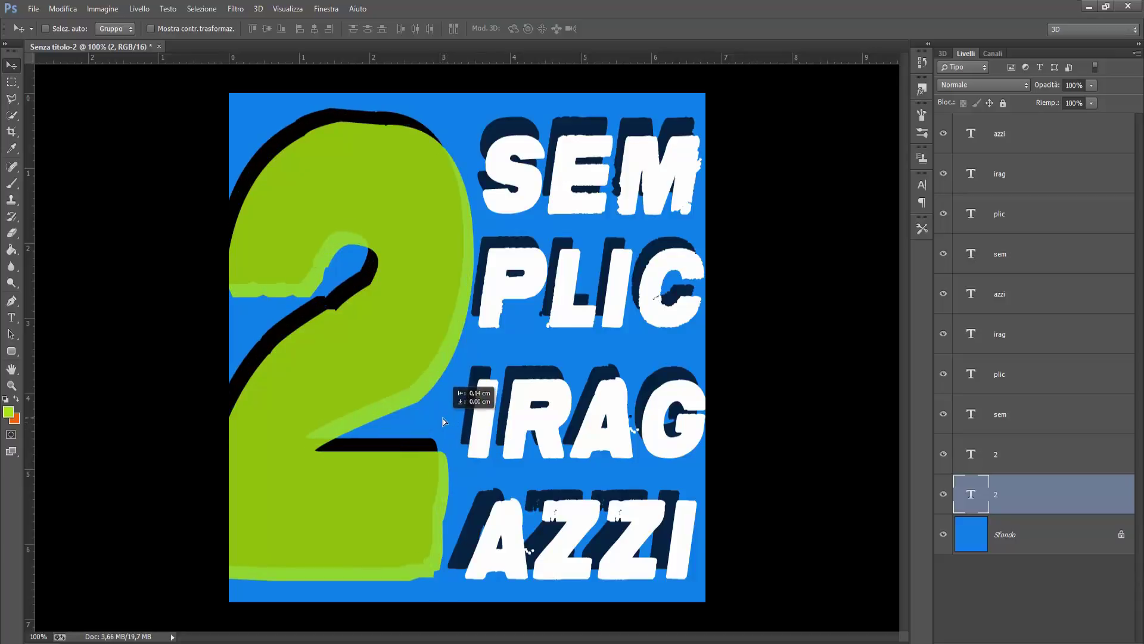
click(1019, 454)
click(1042, 87)
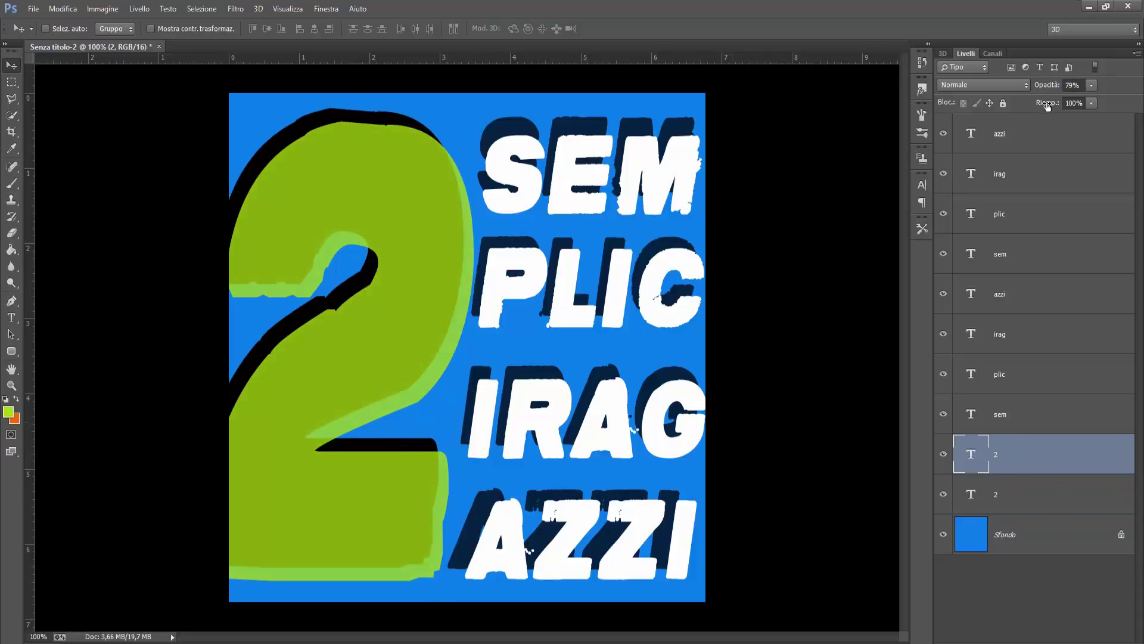
drag(1048, 104, 1080, 91)
key(Return)
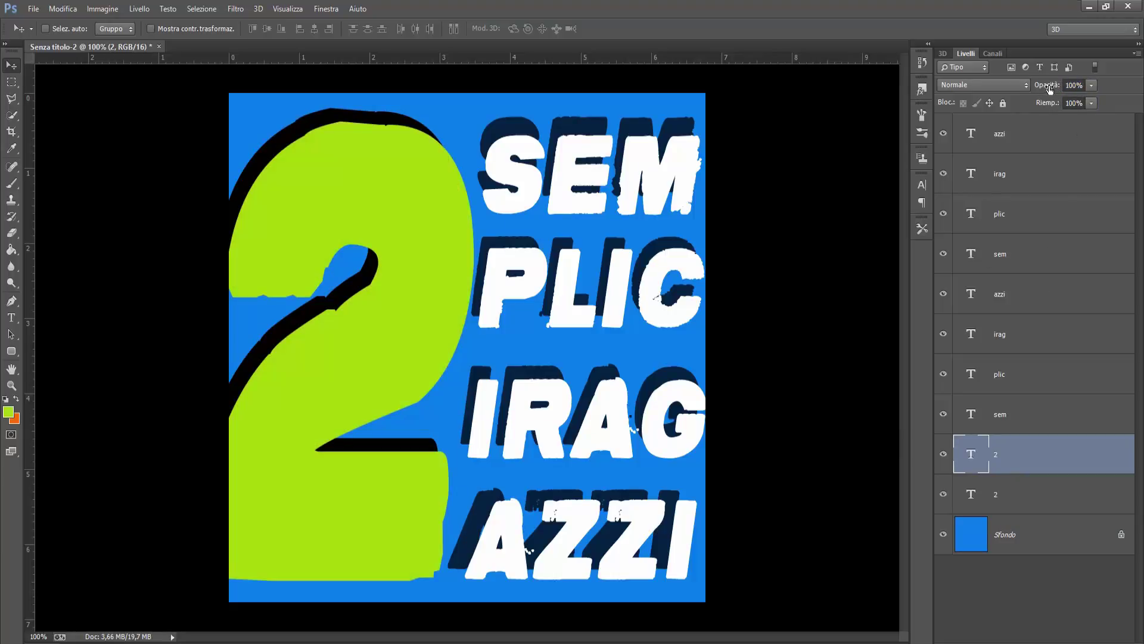
drag(1050, 89, 1045, 87)
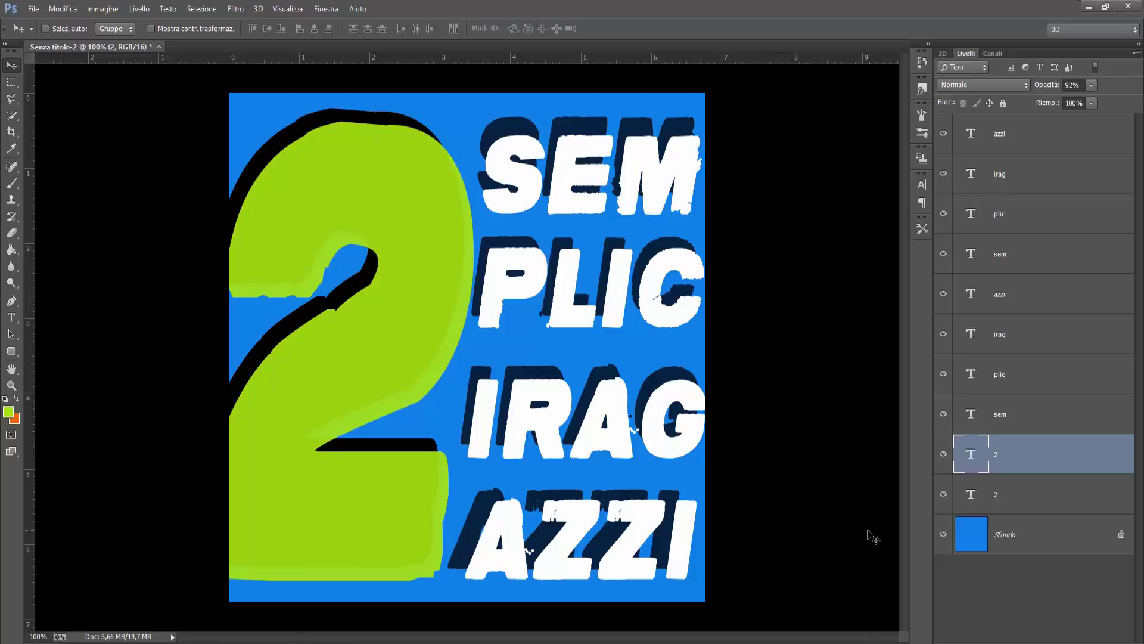
Step: Draw a test rounded-rectangle path near the top, then close its properties and discard it
click(11, 351)
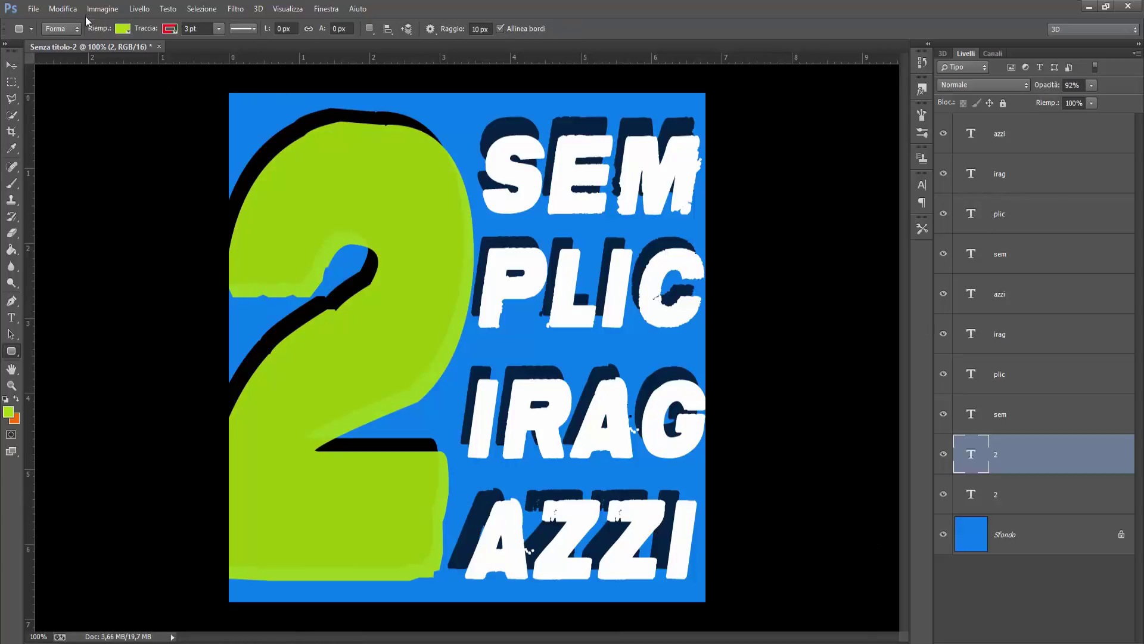
click(32, 30)
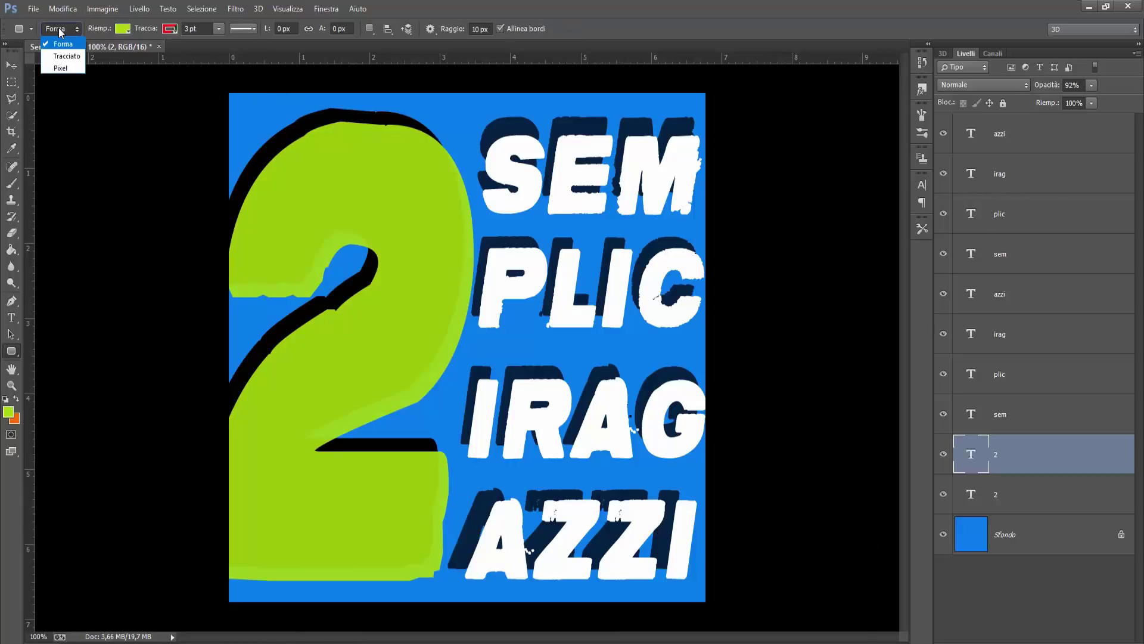
click(57, 41)
drag(237, 111, 566, 227)
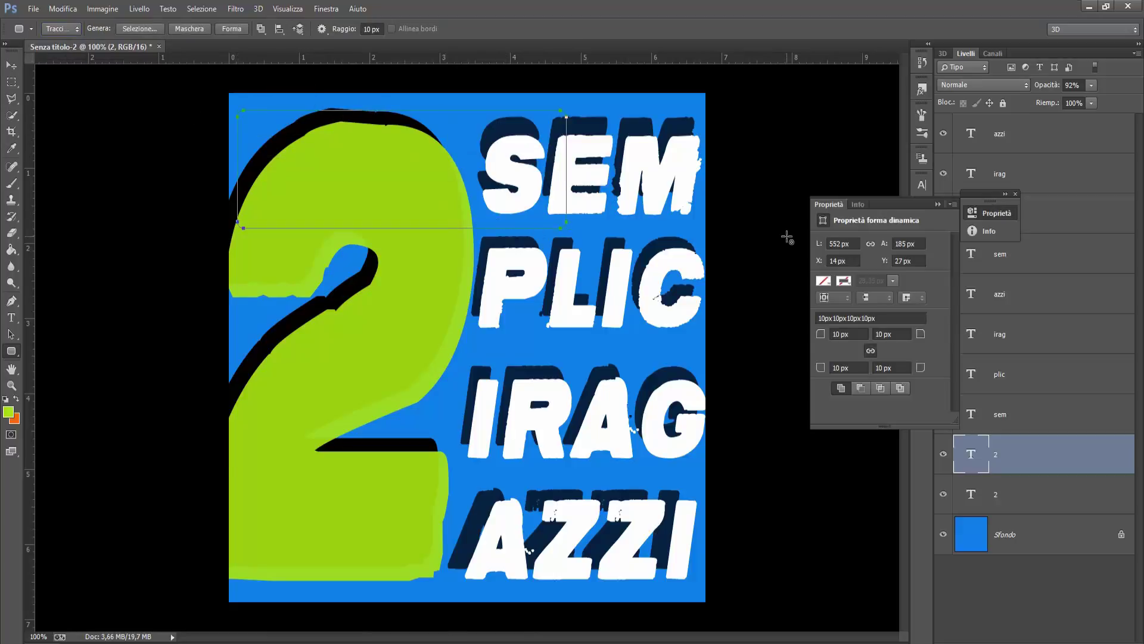
click(971, 213)
key(Return)
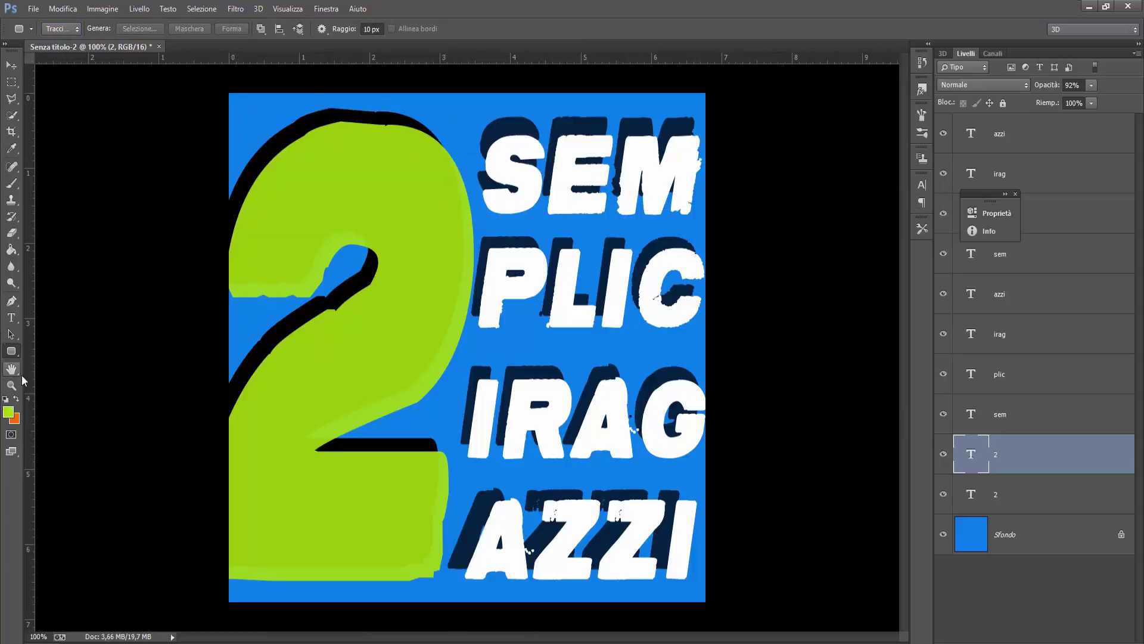
Step: Draw a pentagon path with the Polygon tool and nudge it with the Move tool
click(15, 352)
click(77, 385)
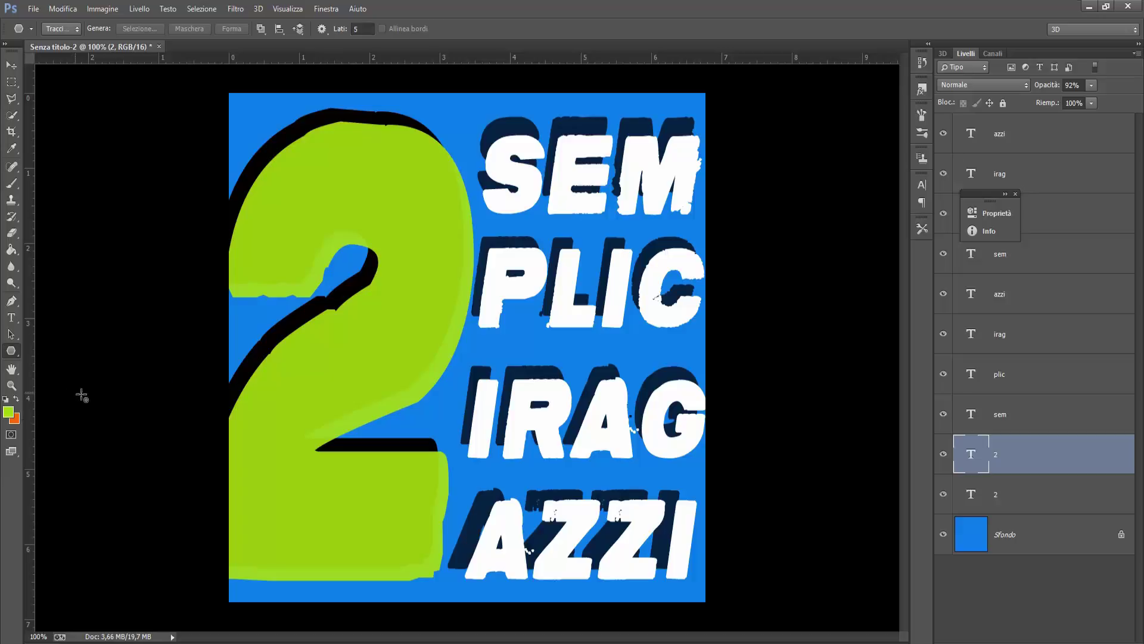
mouse_move(235, 97)
mouse_down()
mouse_move(379, 166)
mouse_move(403, 333)
mouse_up()
click(11, 65)
drag(251, 179, 246, 185)
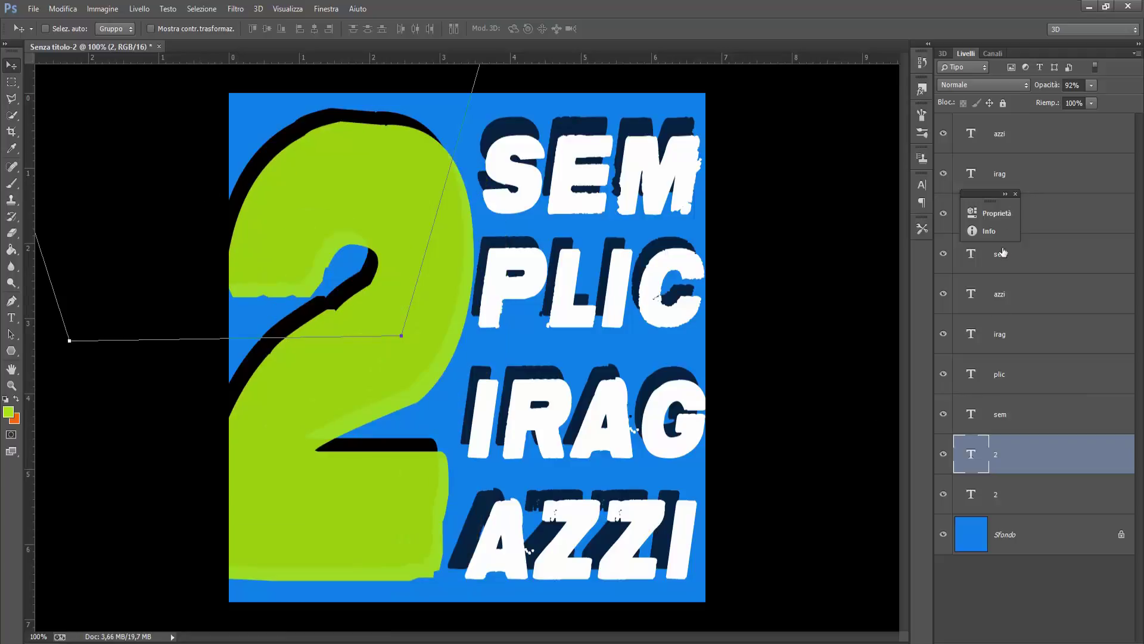
Step: Close the Proprietà/Info panel, clear the stray paths, and set the 5-sided Polygon tool to Forma mode
click(1016, 195)
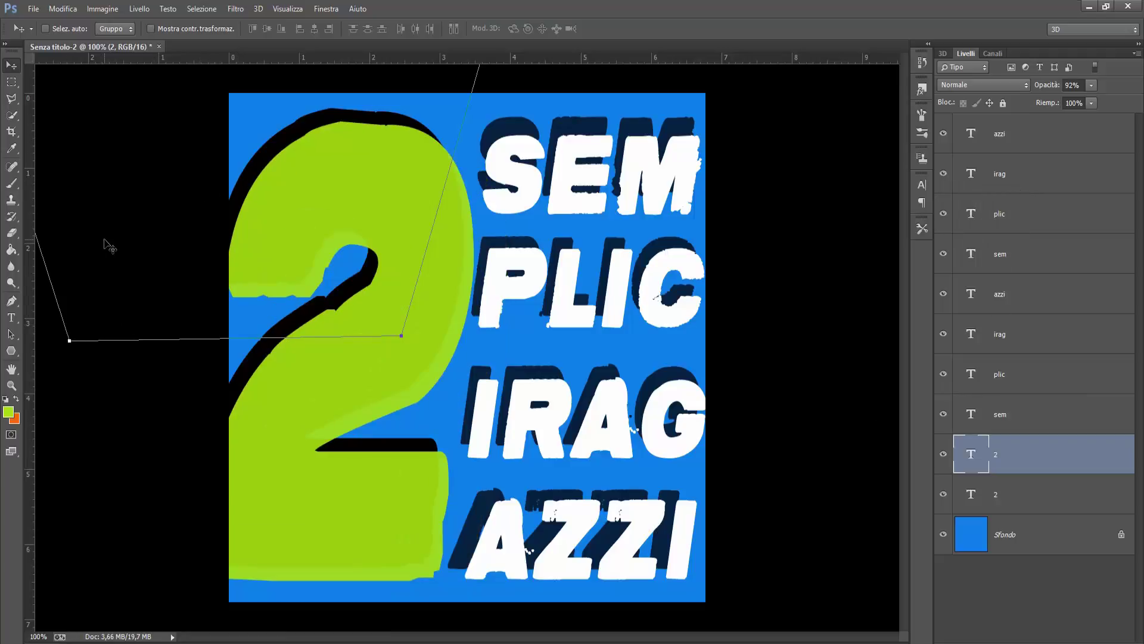
click(127, 30)
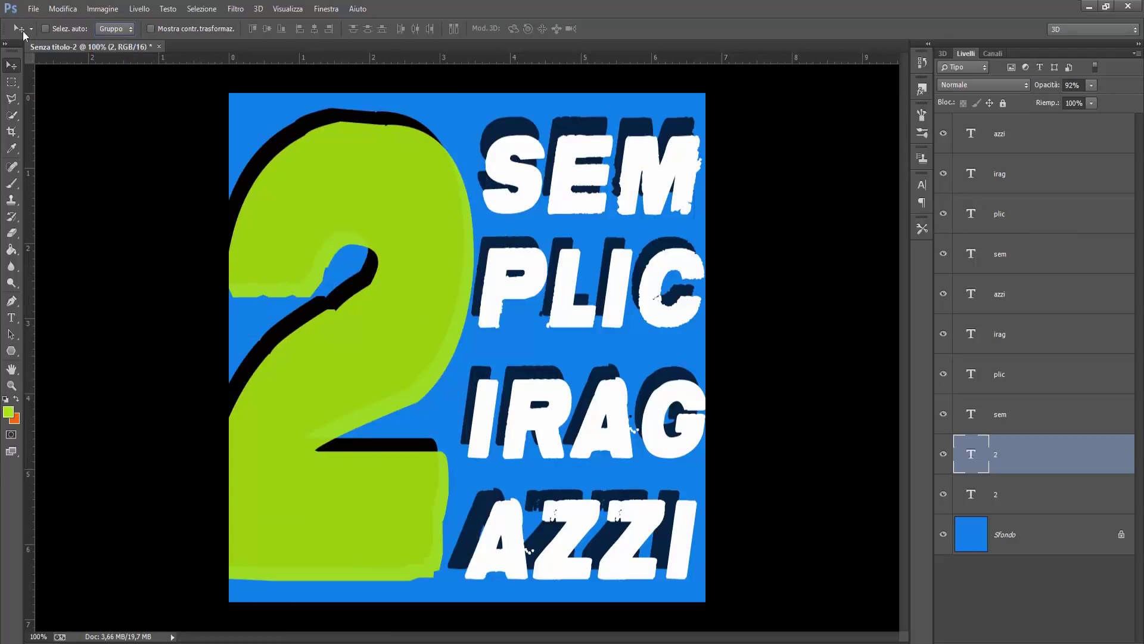
click(11, 350)
click(69, 30)
click(57, 40)
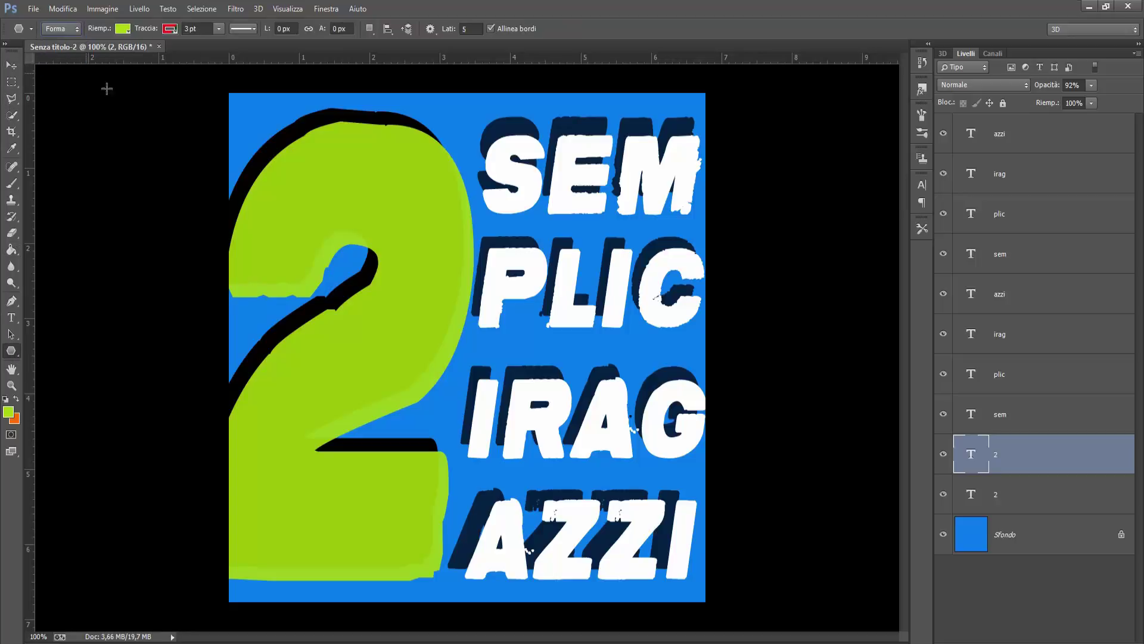
Step: Draw a large pentagon shape, move it lower right, and place its layer beneath the '2' layers
drag(256, 143, 404, 332)
click(11, 64)
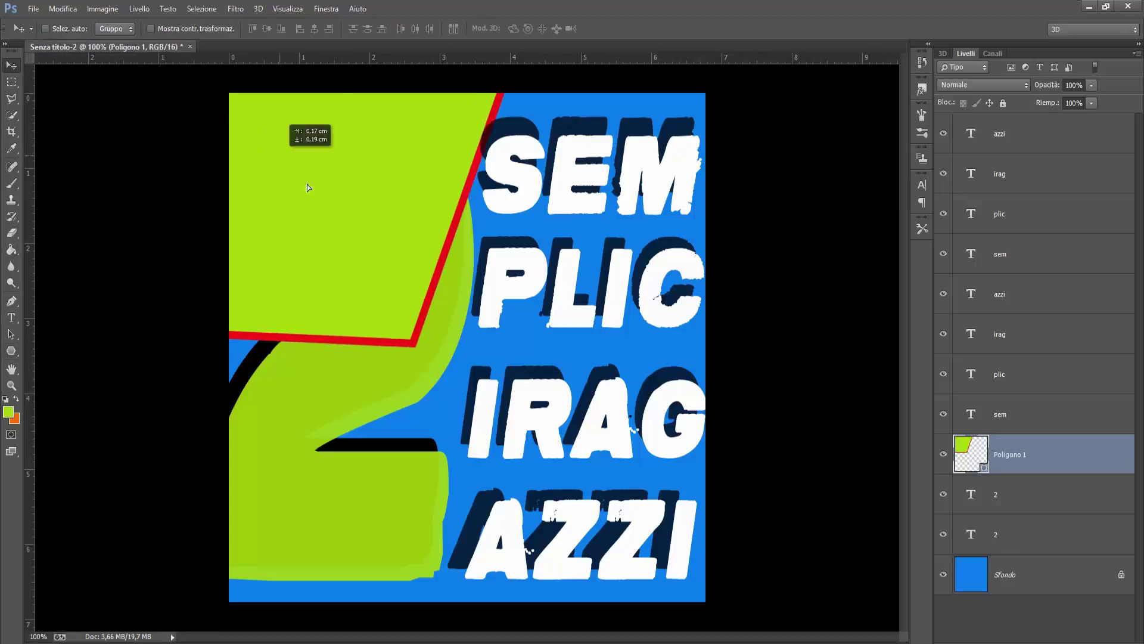
drag(306, 140, 519, 417)
mouse_move(1013, 454)
mouse_down()
mouse_move(1036, 532)
mouse_move(1025, 539)
mouse_up()
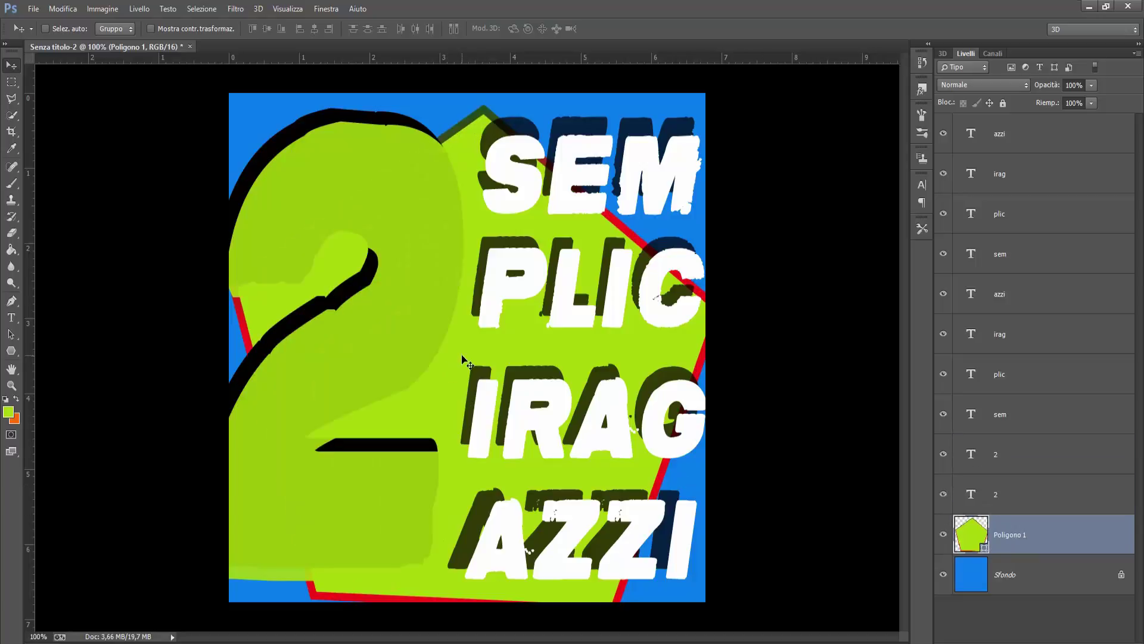
mouse_move(470, 366)
mouse_down()
mouse_move(475, 383)
mouse_move(584, 441)
mouse_up()
Step: Keep the pentagon layer's name and shift the pentagon right and slightly up
double_click(1020, 534)
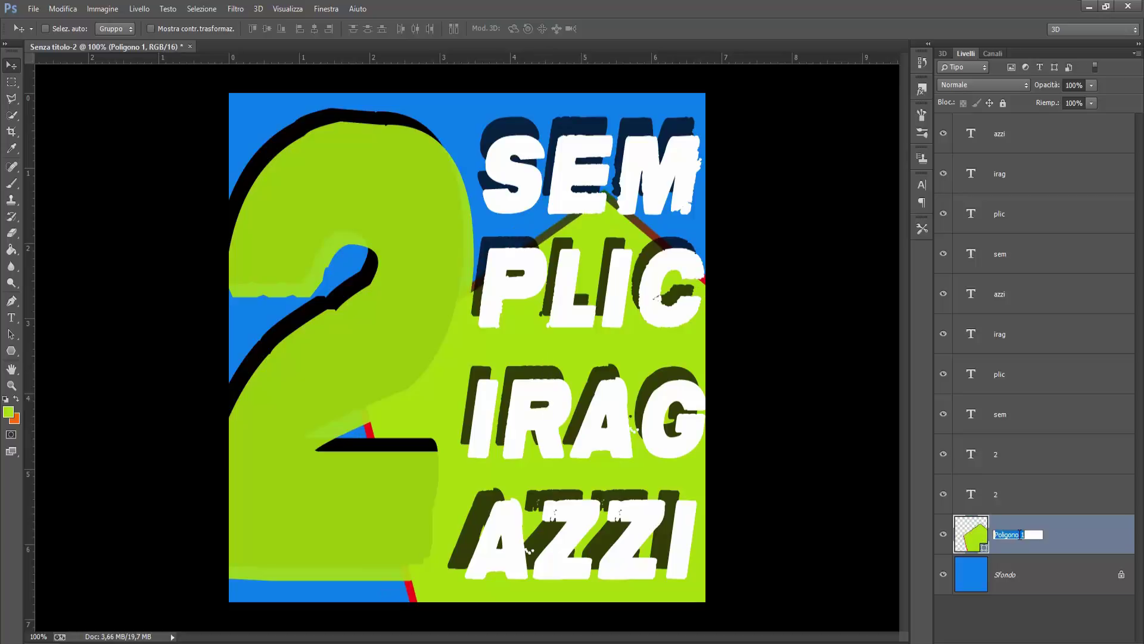
key(Return)
right_click(581, 361)
click(817, 329)
drag(581, 360, 654, 347)
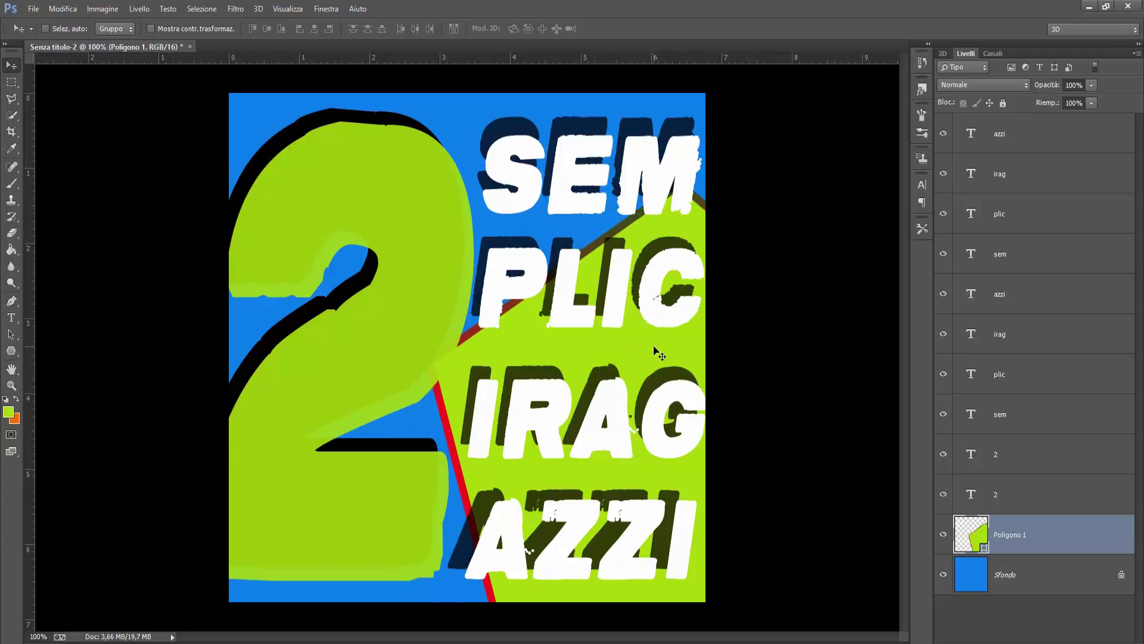
Step: Set the foreground colour to pure green in the Color Picker
click(8, 411)
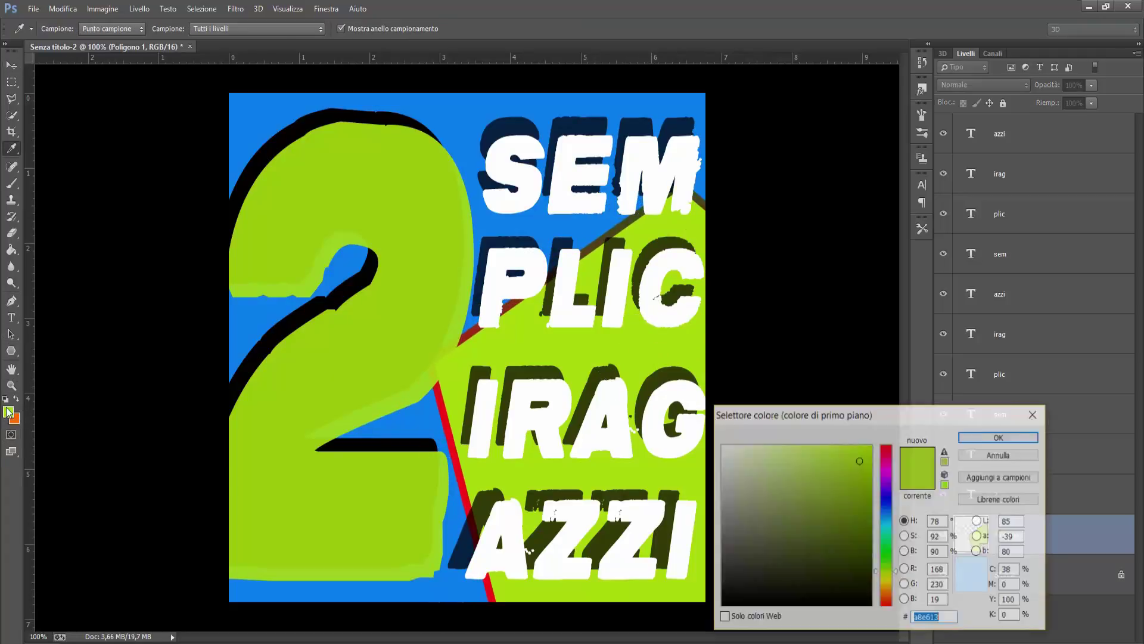
drag(894, 542, 894, 552)
drag(870, 447, 878, 440)
click(999, 437)
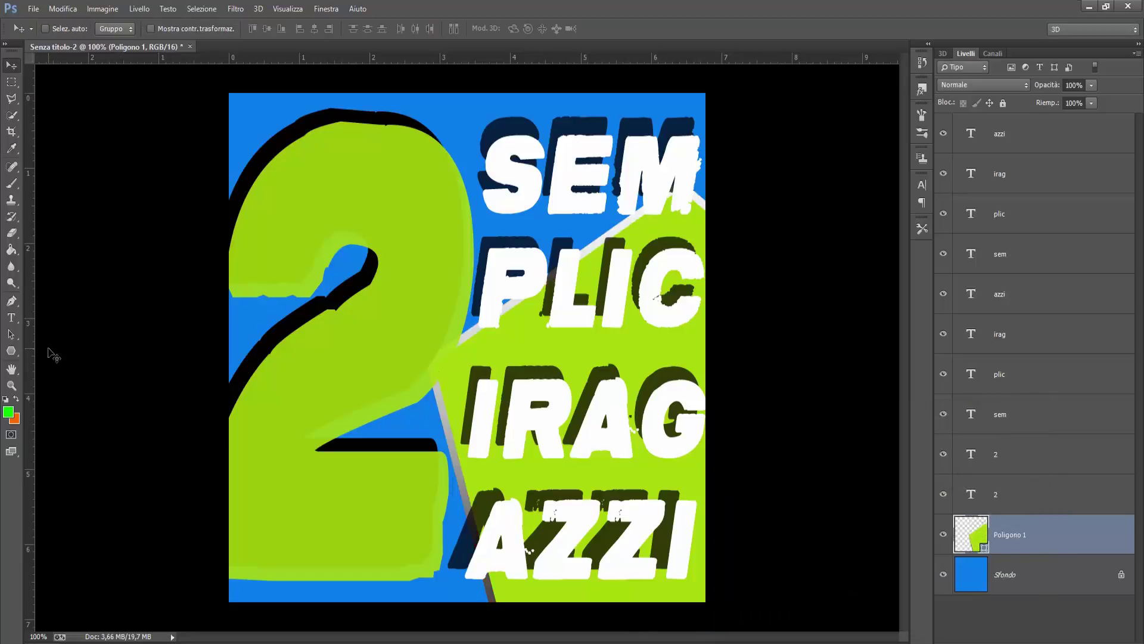
Step: Shift the pentagon right and choose a brighter medium green as the foreground colour
mouse_move(571, 353)
mouse_down()
mouse_move(615, 372)
mouse_move(622, 314)
mouse_up()
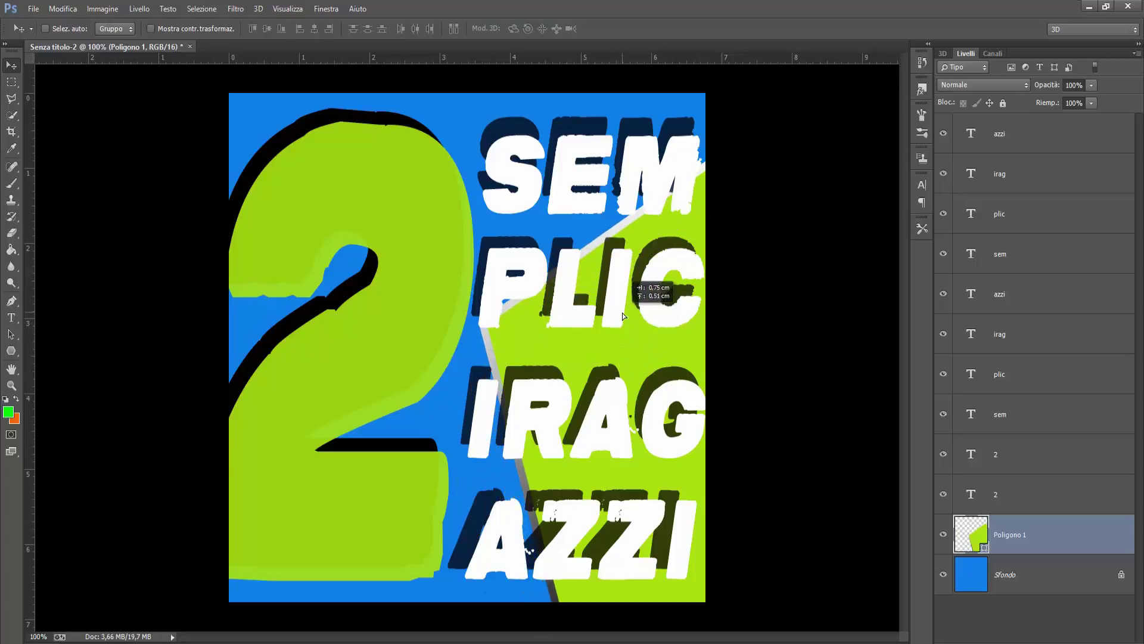
click(8, 411)
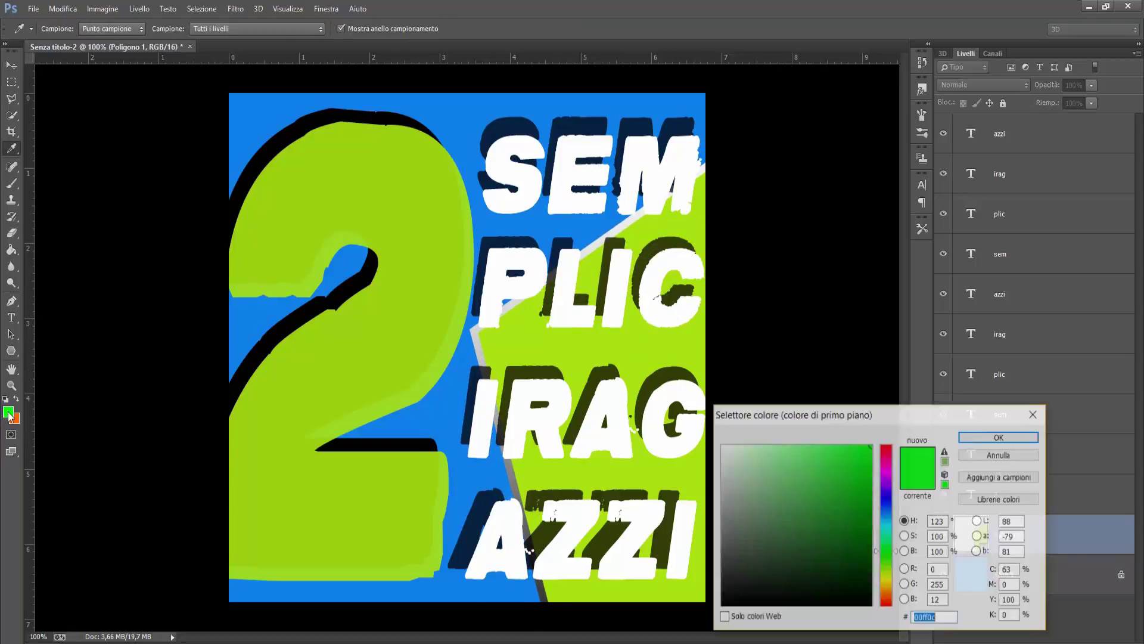
drag(852, 488, 842, 510)
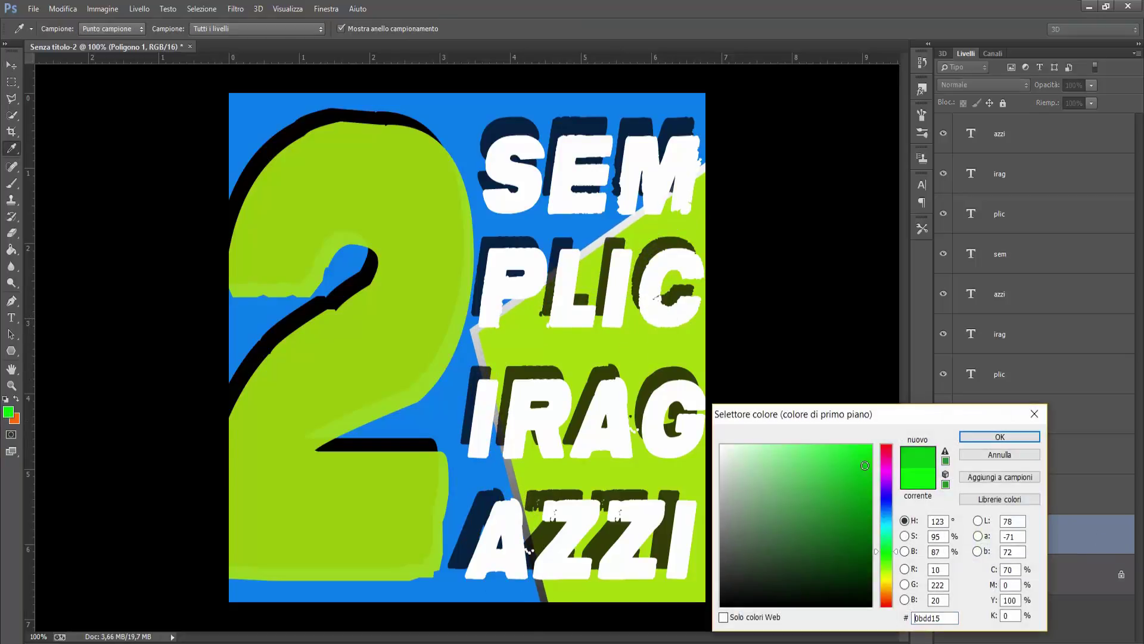
click(848, 483)
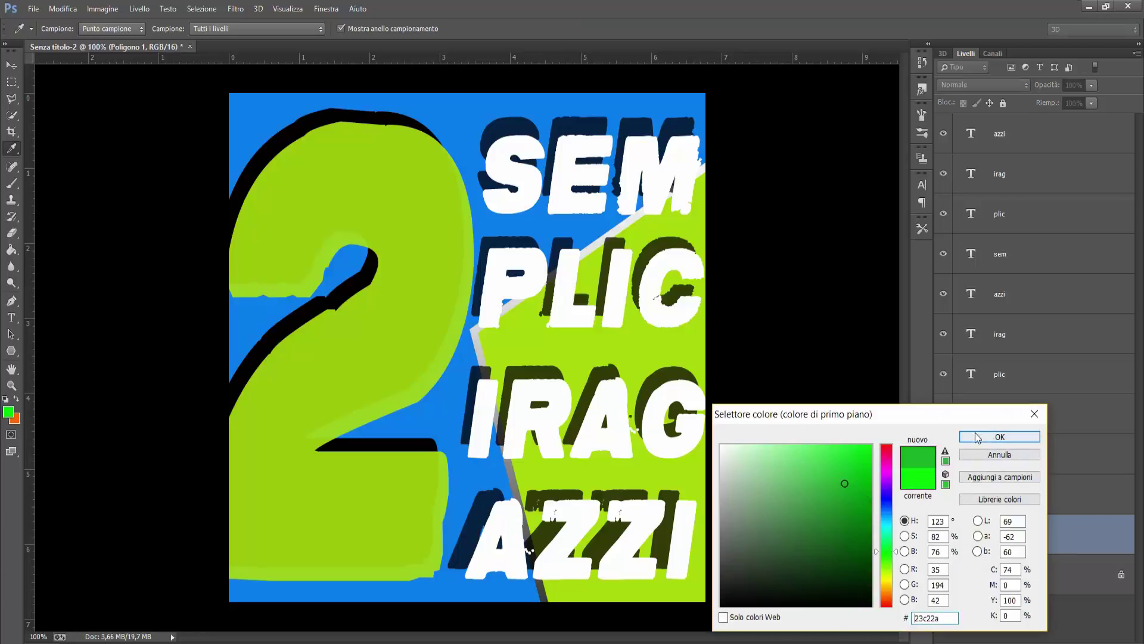
click(1000, 437)
click(11, 249)
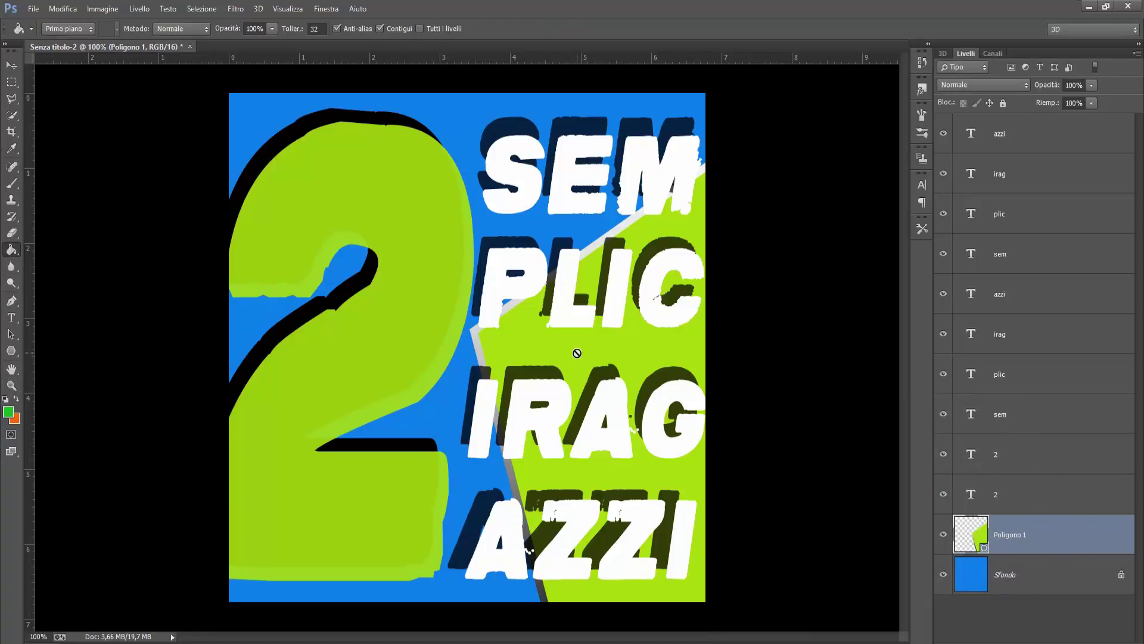
Step: Delete the old pentagon and draw a new one with an orange-yellow gradient outline
key(Delete)
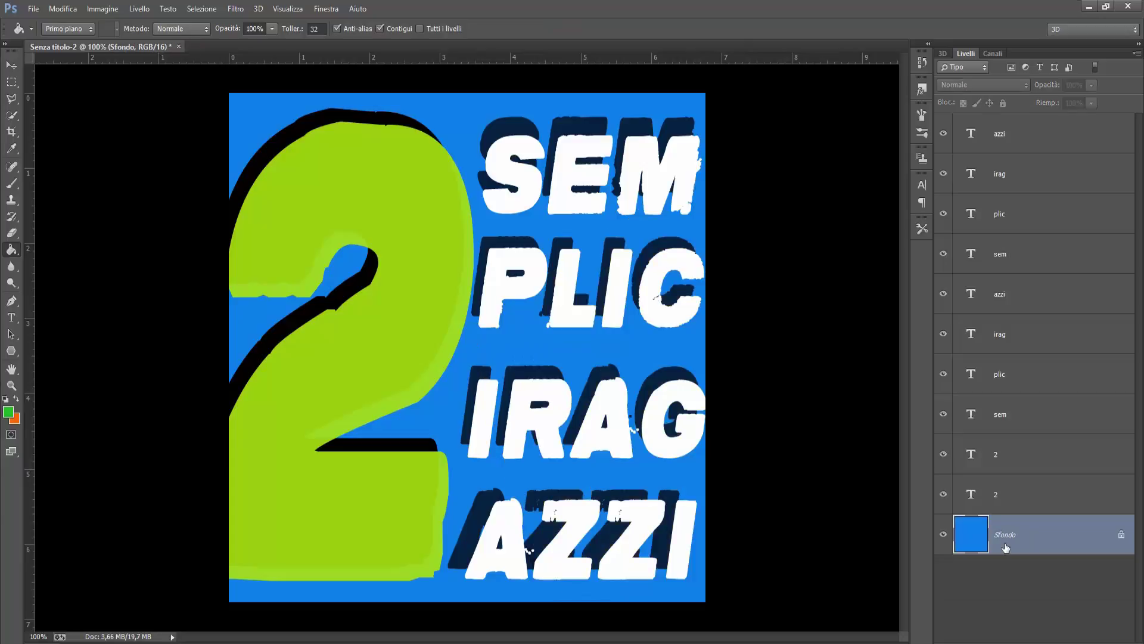
click(11, 350)
click(173, 30)
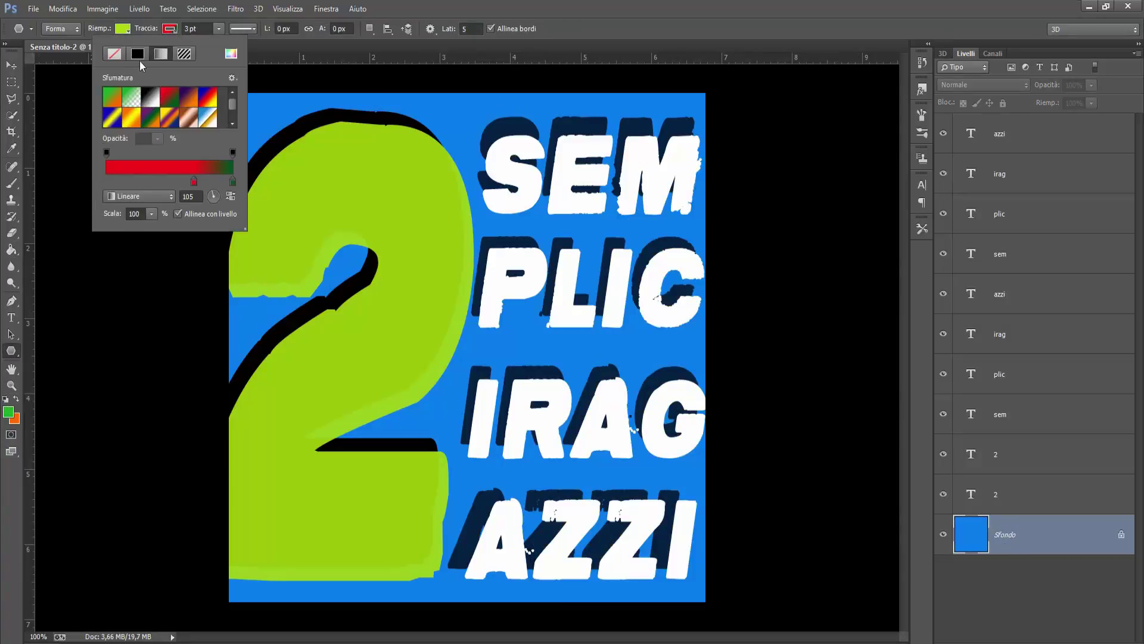
click(132, 116)
drag(166, 183, 184, 183)
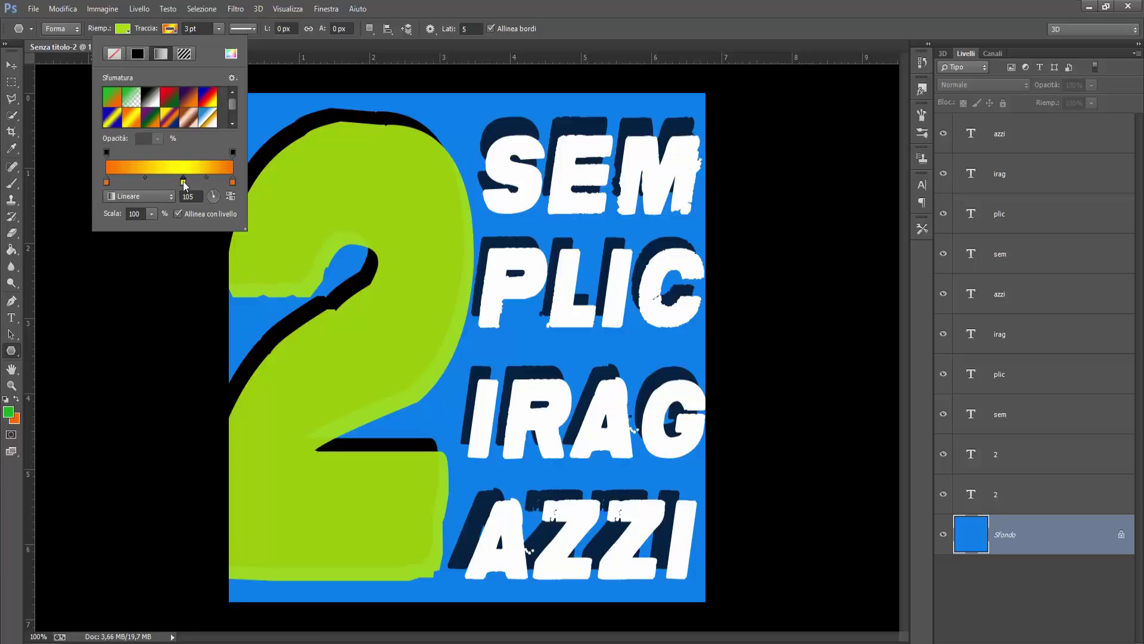
drag(455, 137, 636, 111)
Step: Move and free-transform the pentagon to fill the right side, extending past the bottom edge
click(12, 65)
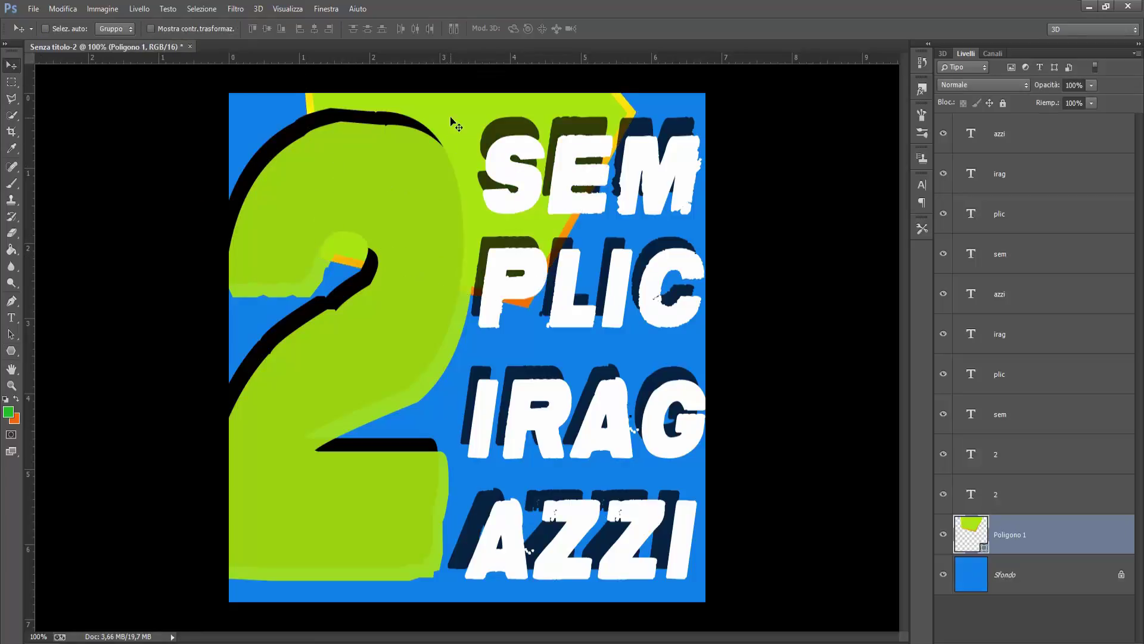
mouse_move(451, 121)
mouse_down()
mouse_move(623, 446)
mouse_move(671, 391)
mouse_up()
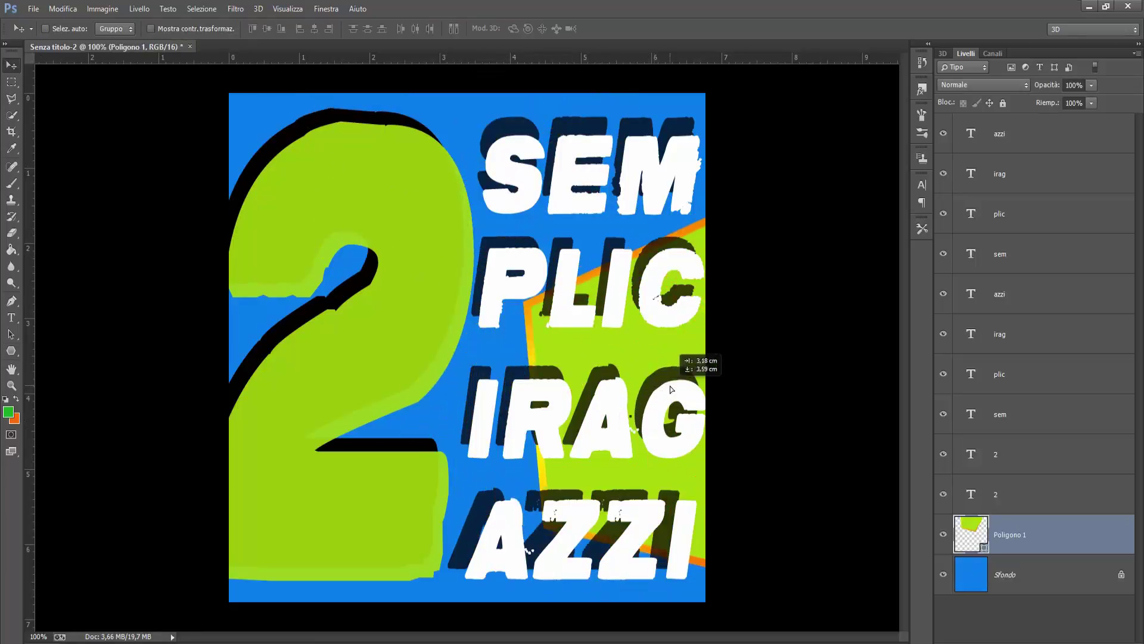
key(ctrl+t)
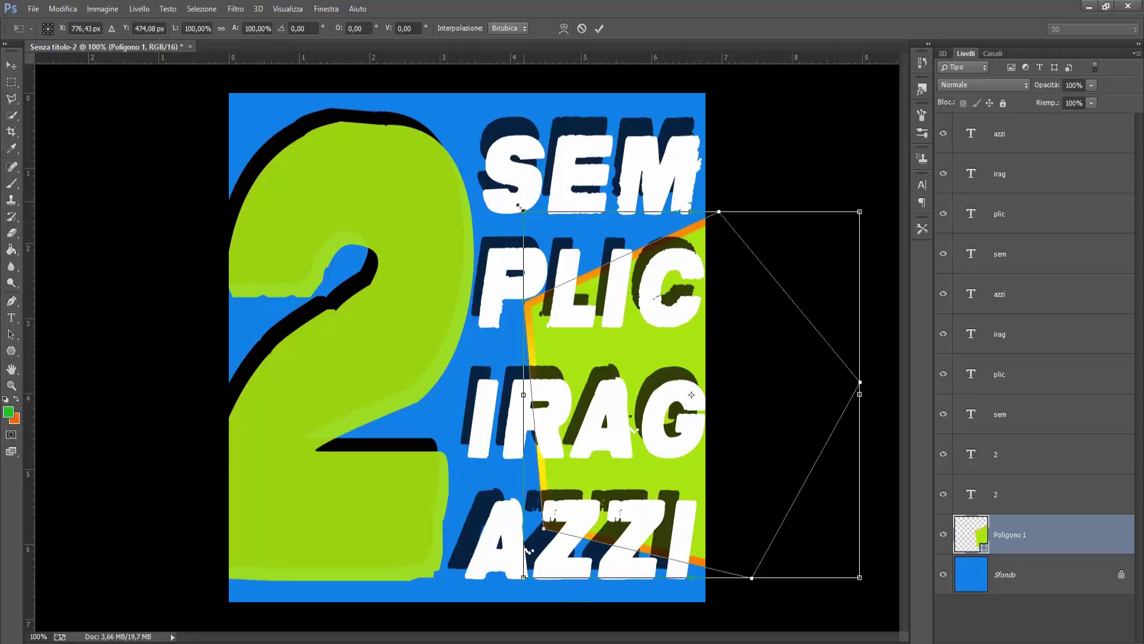
drag(860, 577, 940, 640)
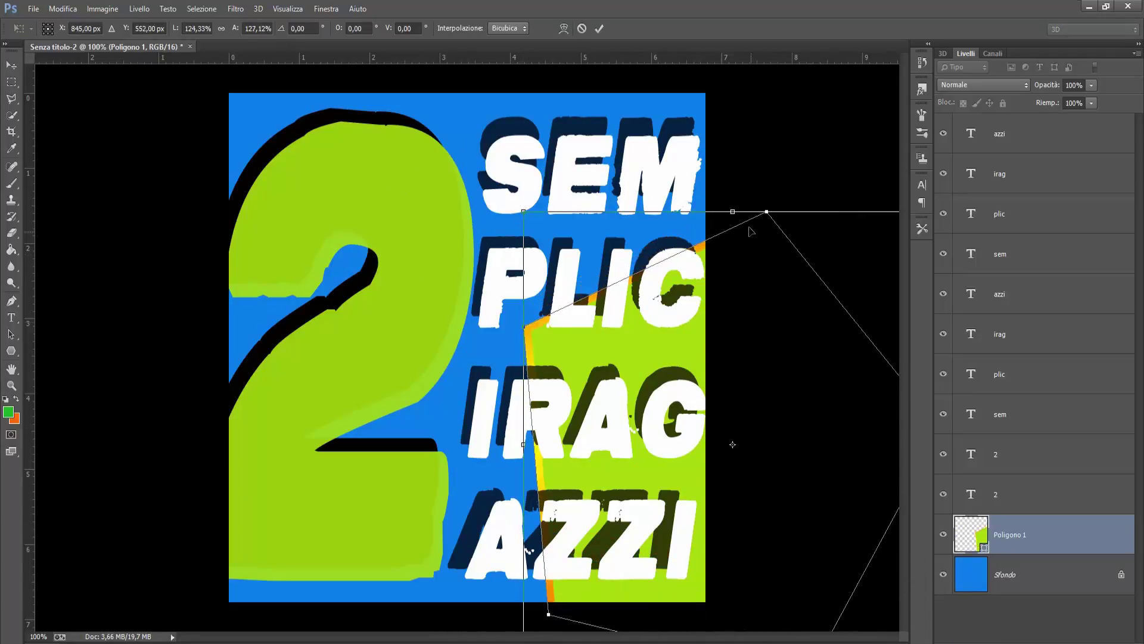
mouse_move(685, 355)
mouse_down()
mouse_move(655, 336)
mouse_move(674, 262)
mouse_up()
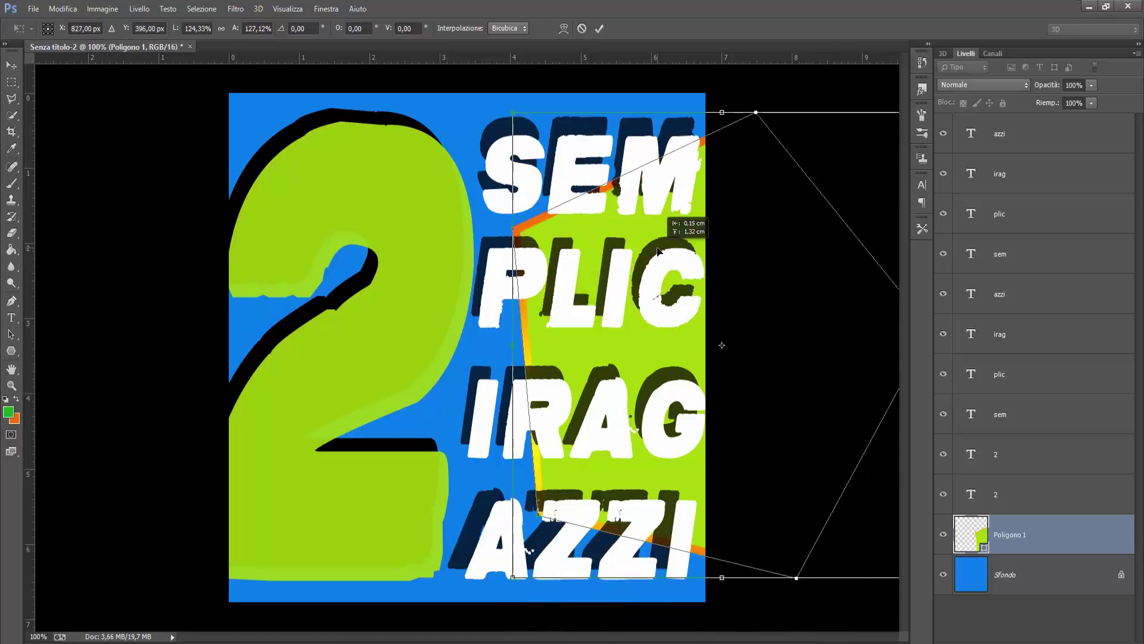
mouse_move(511, 107)
mouse_down()
mouse_move(502, 39)
mouse_move(460, 31)
mouse_up()
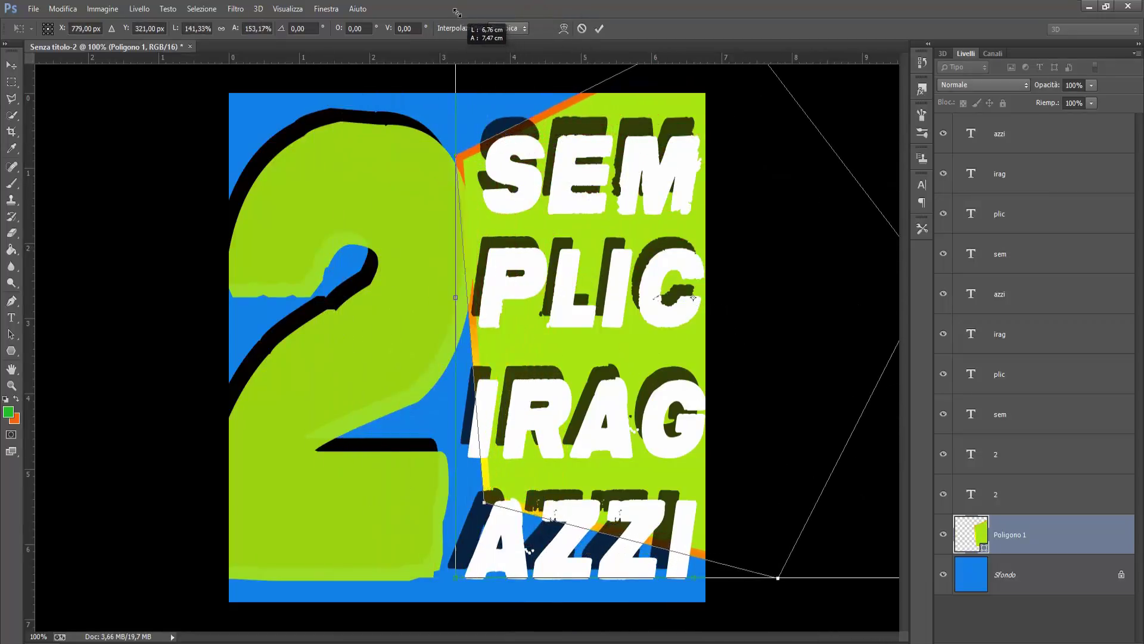
drag(691, 373, 696, 383)
drag(783, 587, 787, 641)
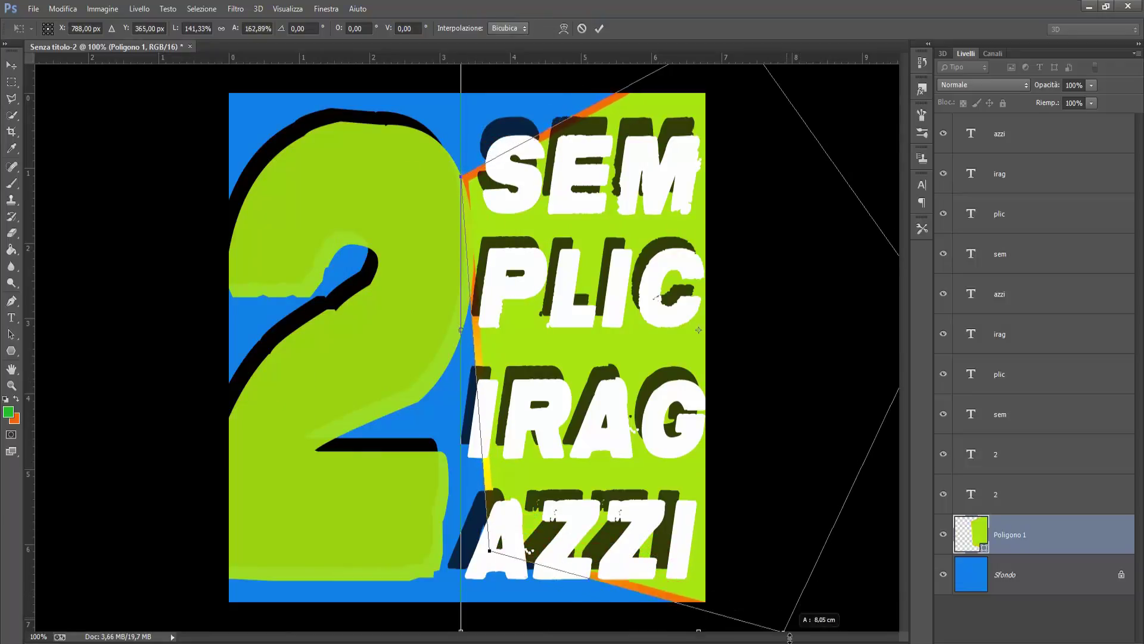
drag(762, 391, 750, 400)
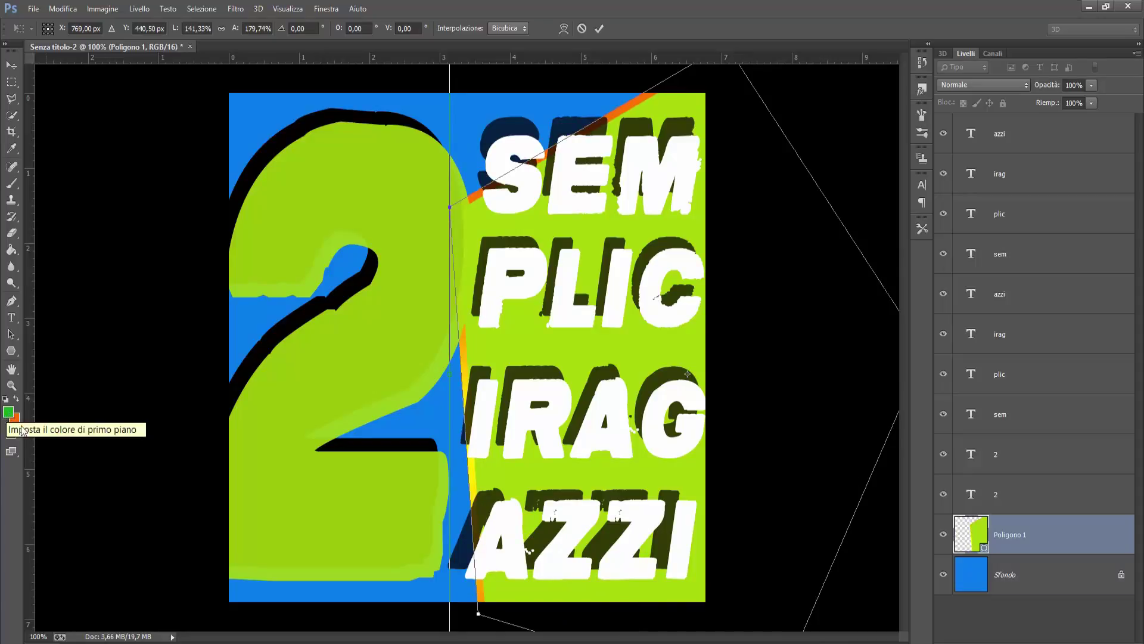
click(12, 65)
Step: Apply the pentagon transform and set the foreground to bright green
key(Return)
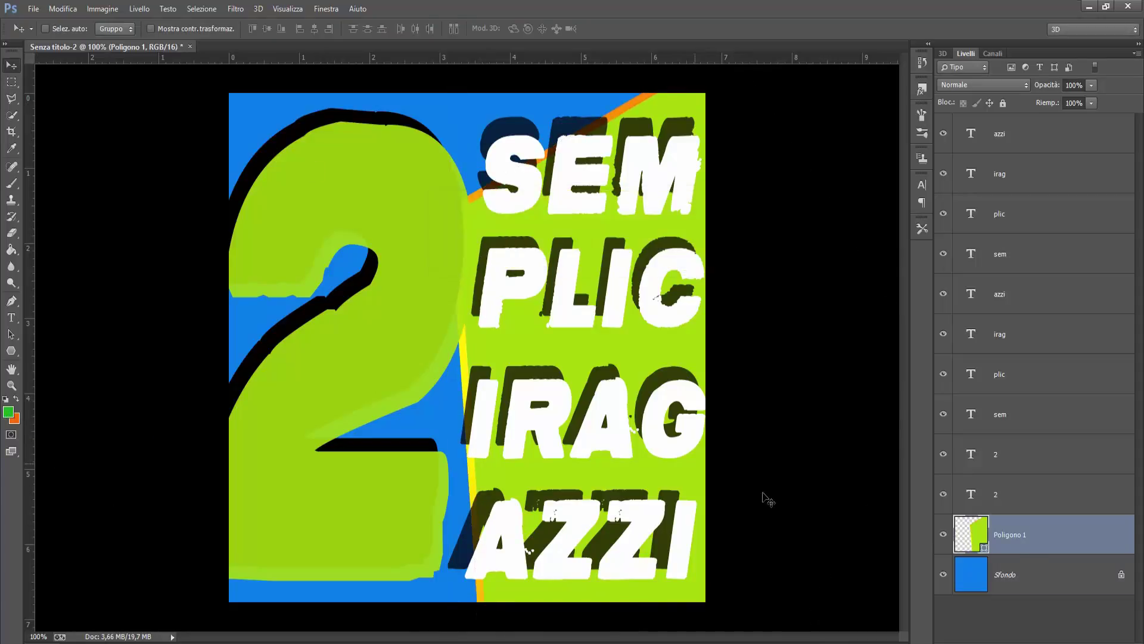
click(8, 411)
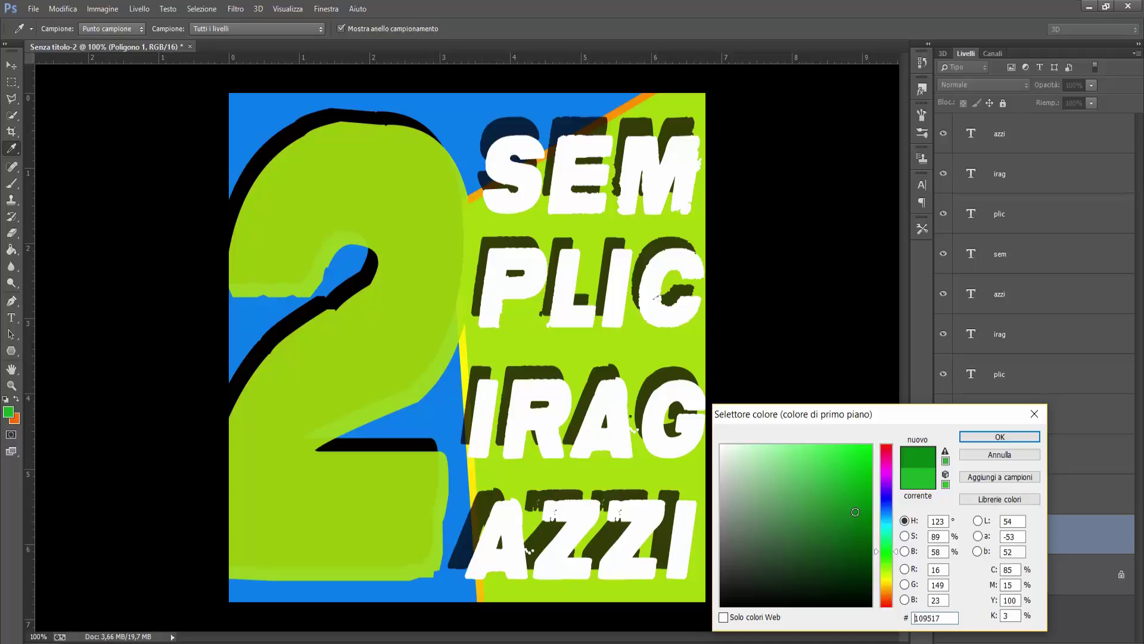
drag(822, 529, 861, 464)
click(1000, 436)
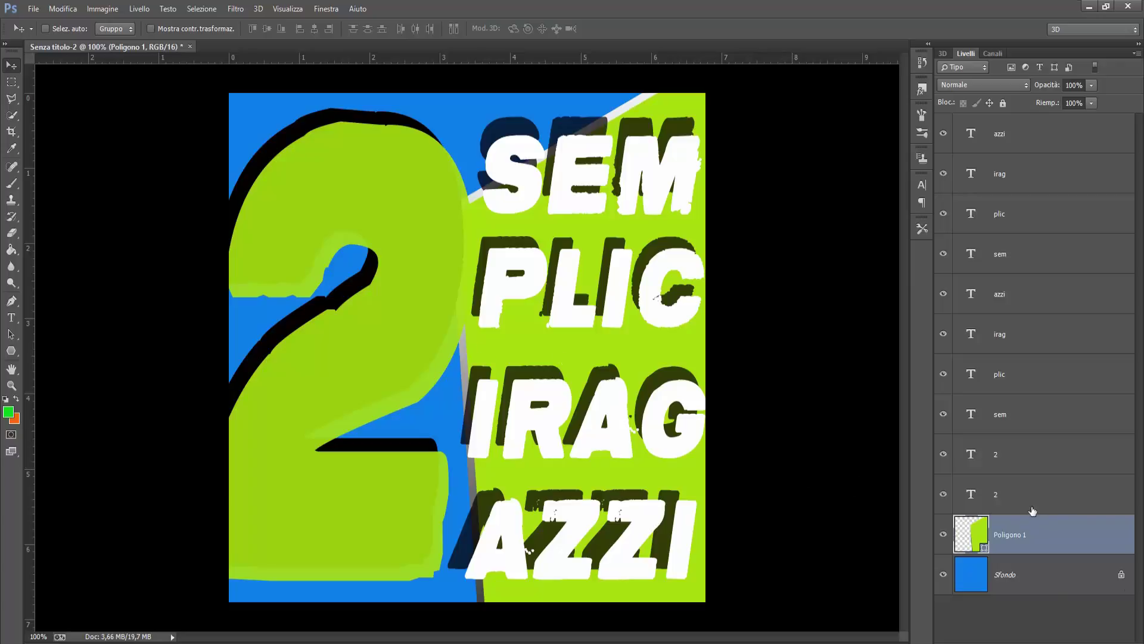
Step: Nudge the two '2' layers and the stacked word layers slightly left
click(1016, 488)
ctrl+click(1011, 453)
drag(398, 357, 392, 357)
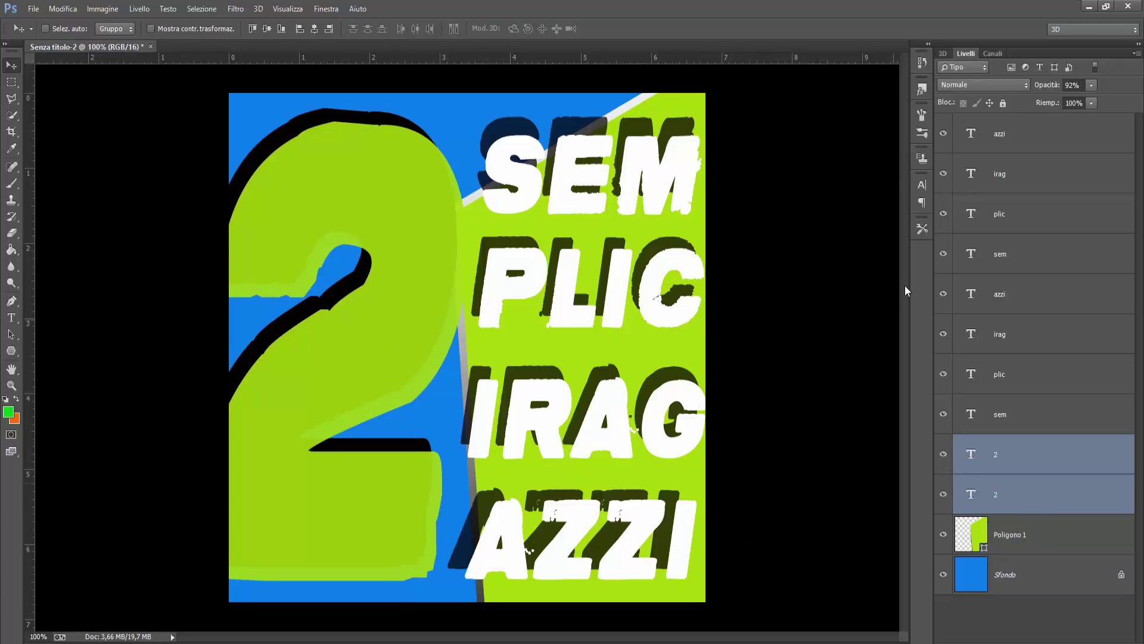
click(992, 137)
shift+click(1007, 417)
drag(638, 291, 631, 289)
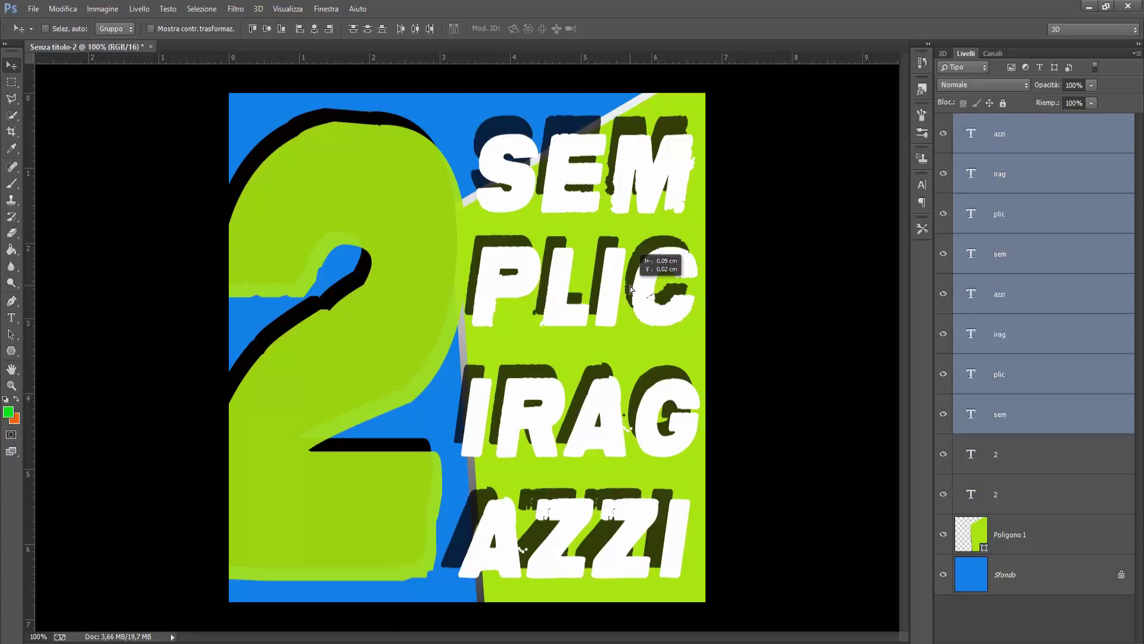
Step: Set the lower '2' layer to 90% opacity and the upper '2' to 87%
click(971, 135)
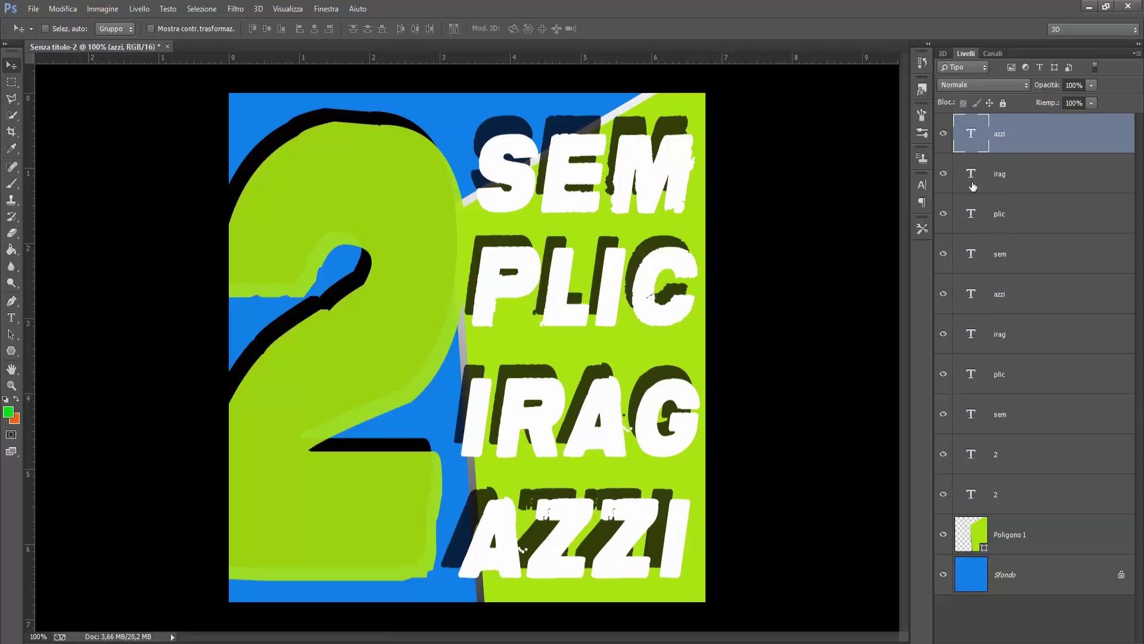
click(994, 495)
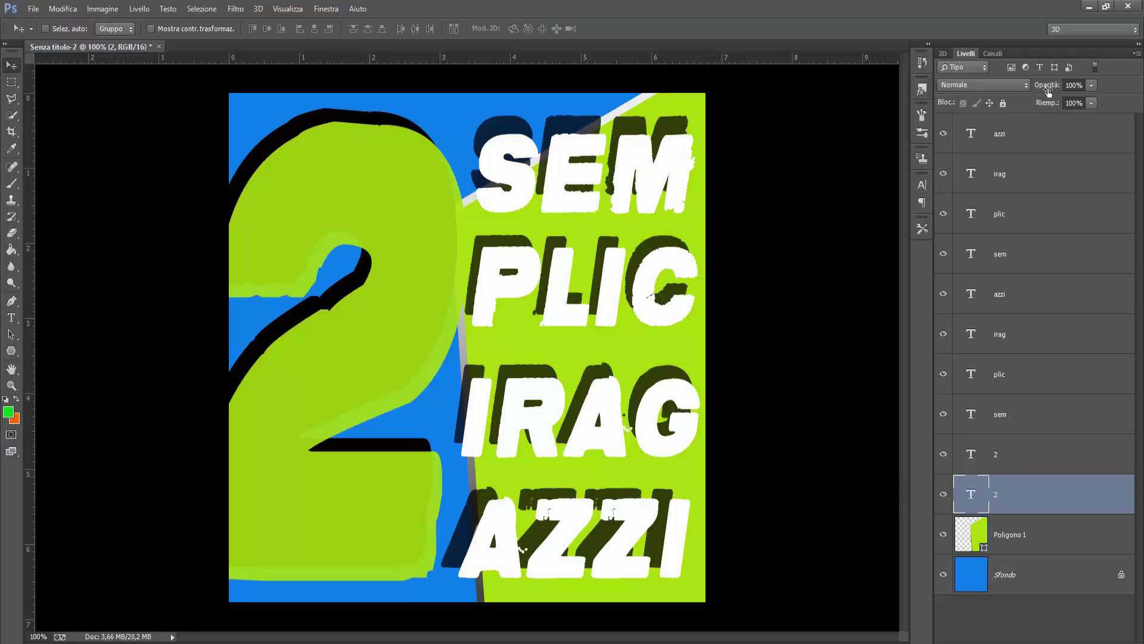
drag(1047, 88, 1035, 87)
click(1007, 454)
drag(1047, 87, 1044, 88)
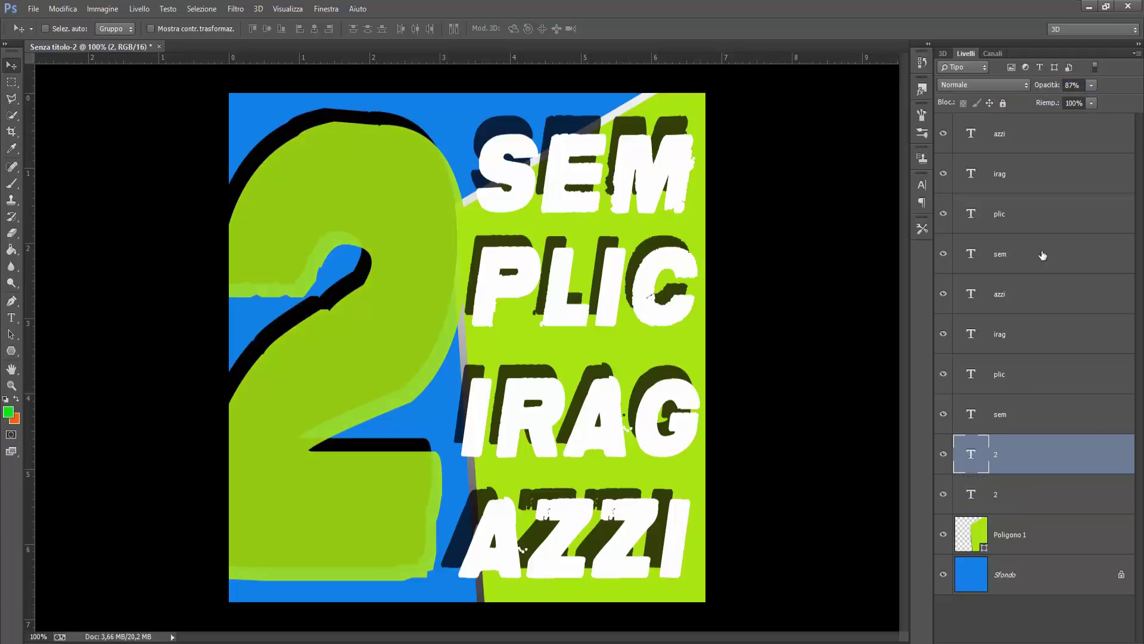
Step: Recolour the '2' text yellow and commit the edit
click(11, 317)
key(Return)
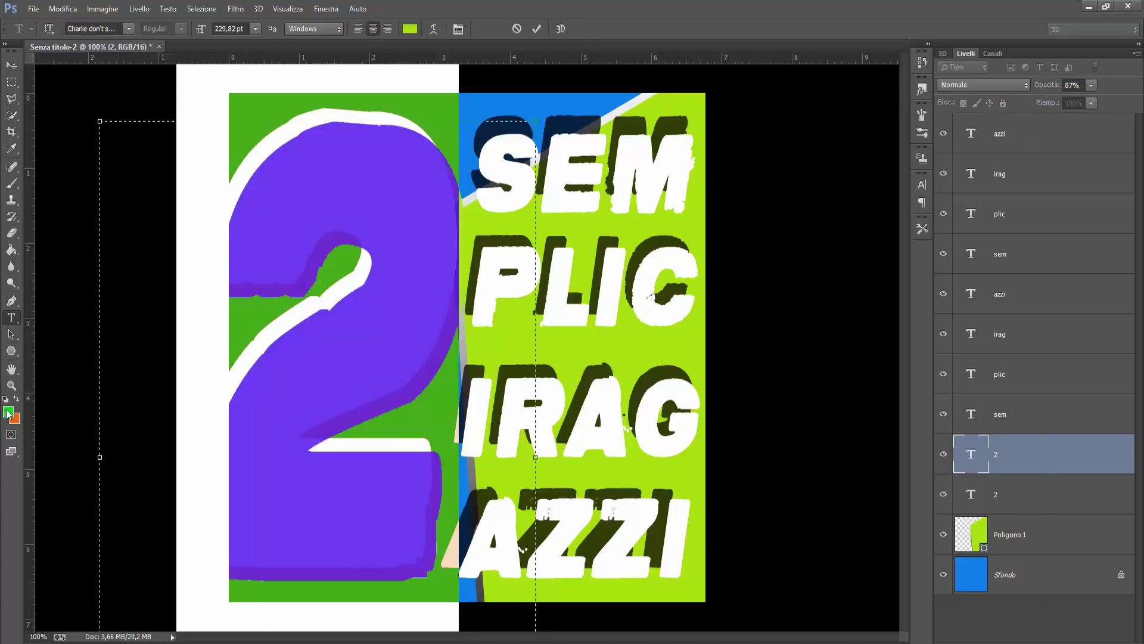
click(8, 411)
drag(898, 555, 896, 578)
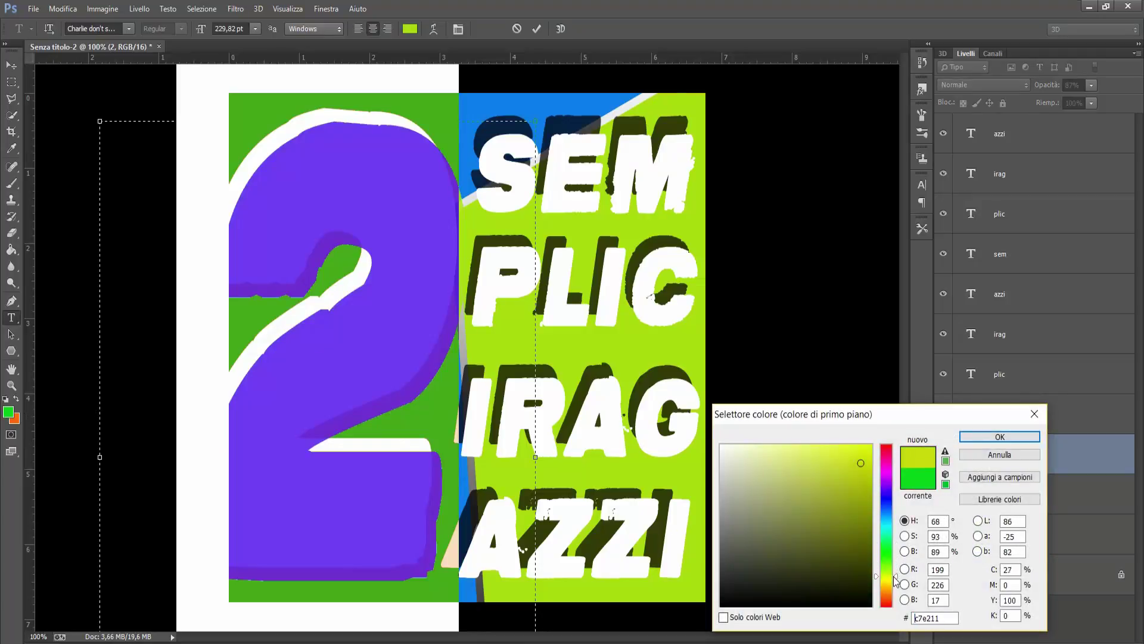
click(1000, 437)
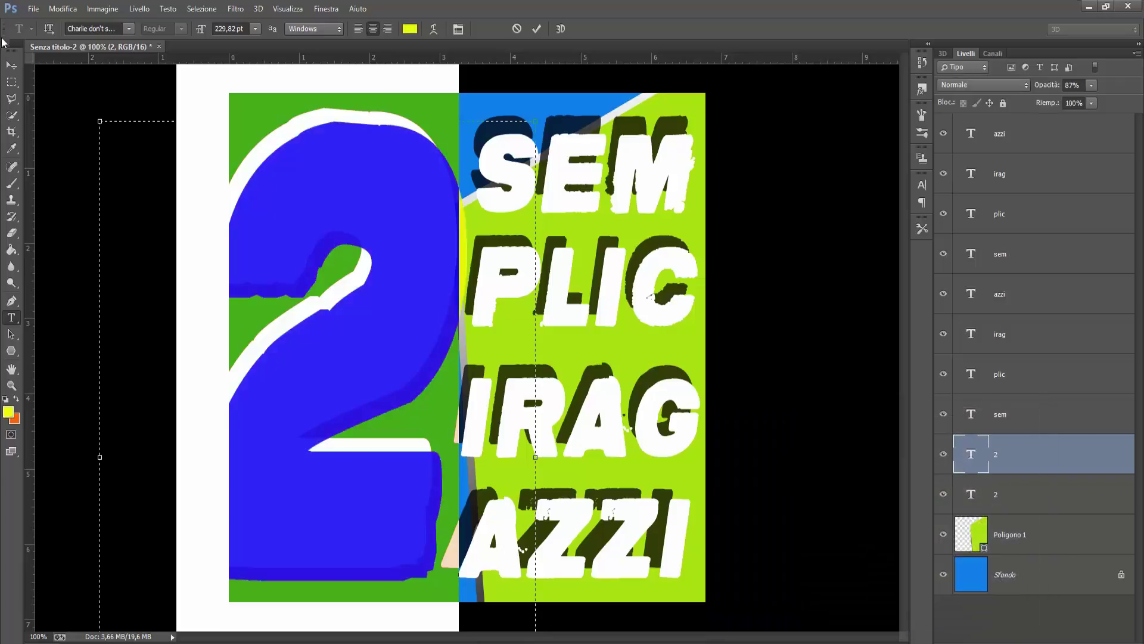
key(ctrl+Return)
key(v)
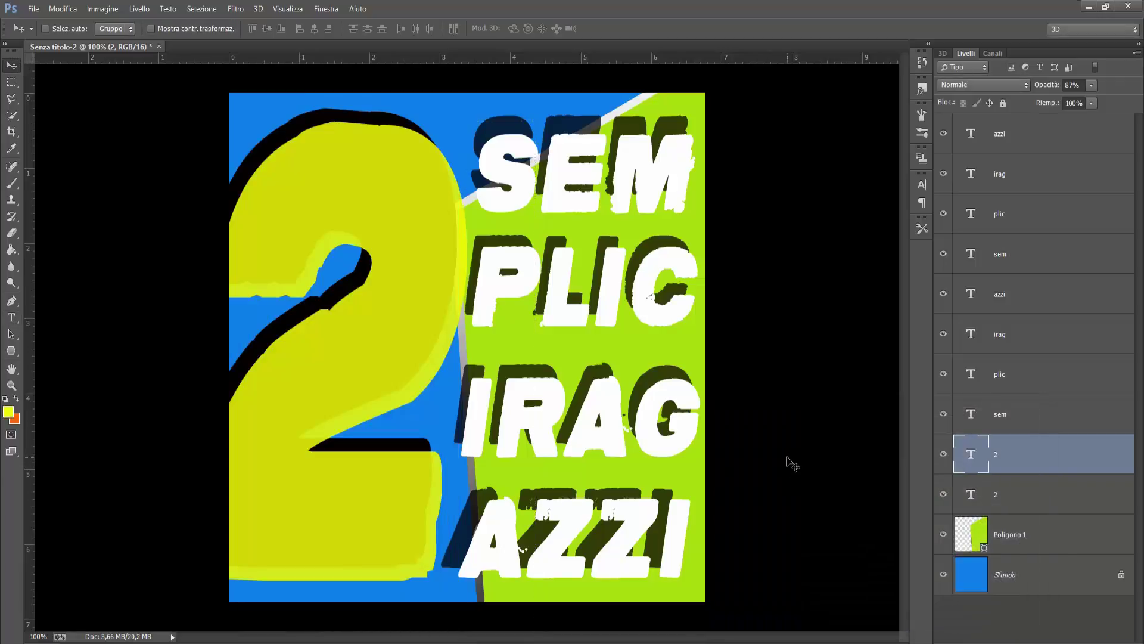
Step: Add Bevel & Emboss and a Darken-blended Inner Shadow to Poligono 1, then nudge it right
click(1020, 527)
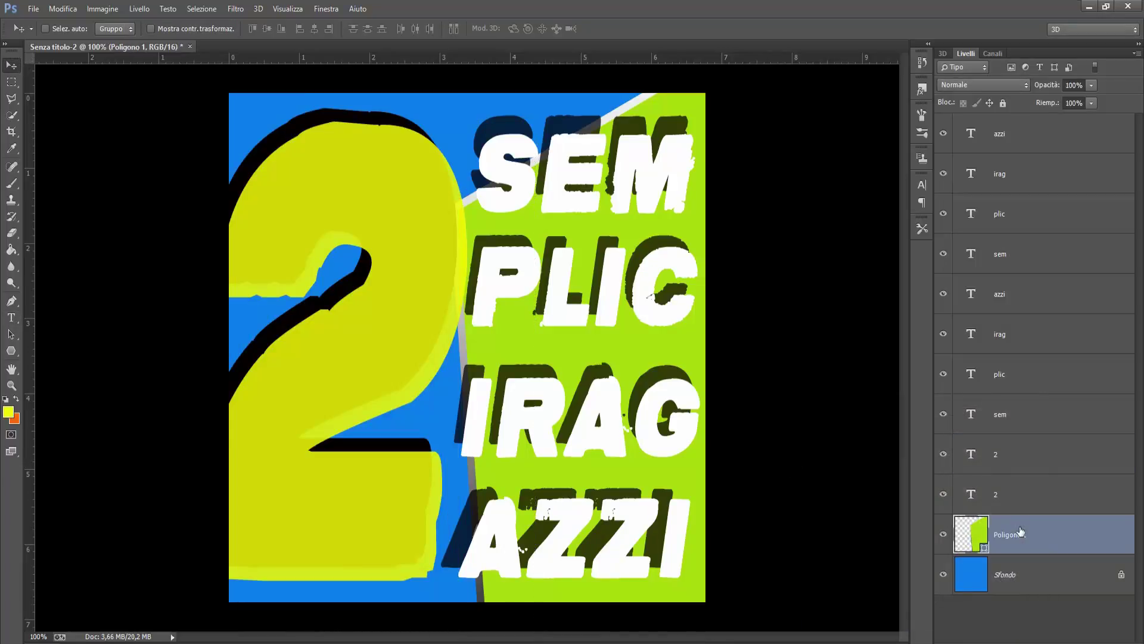
right_click(1020, 527)
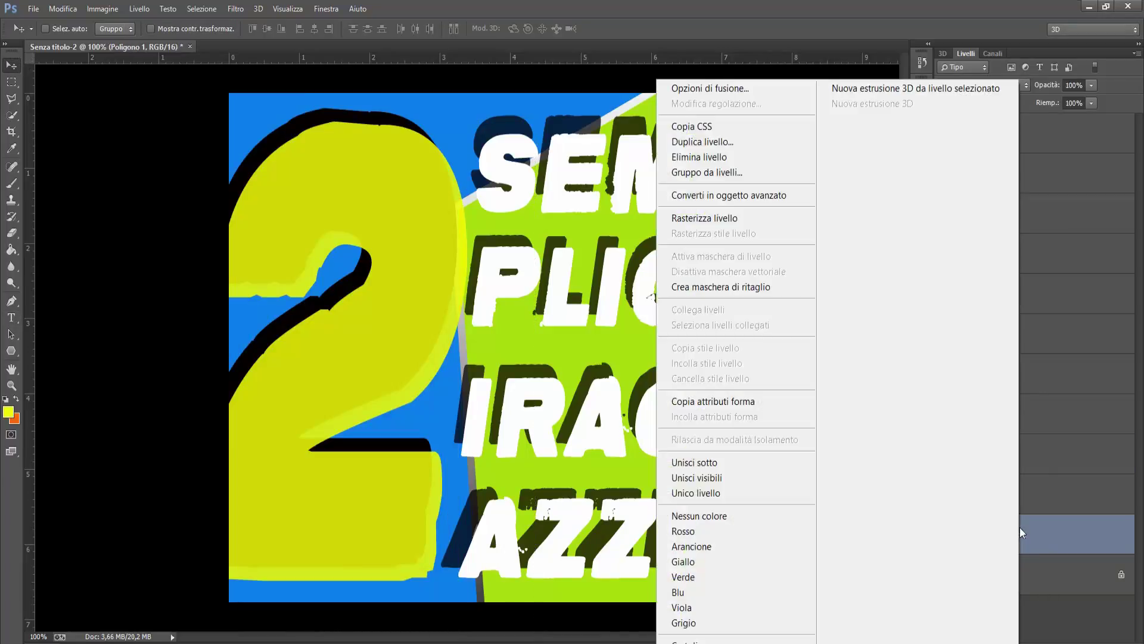
click(1053, 533)
double_click(1053, 536)
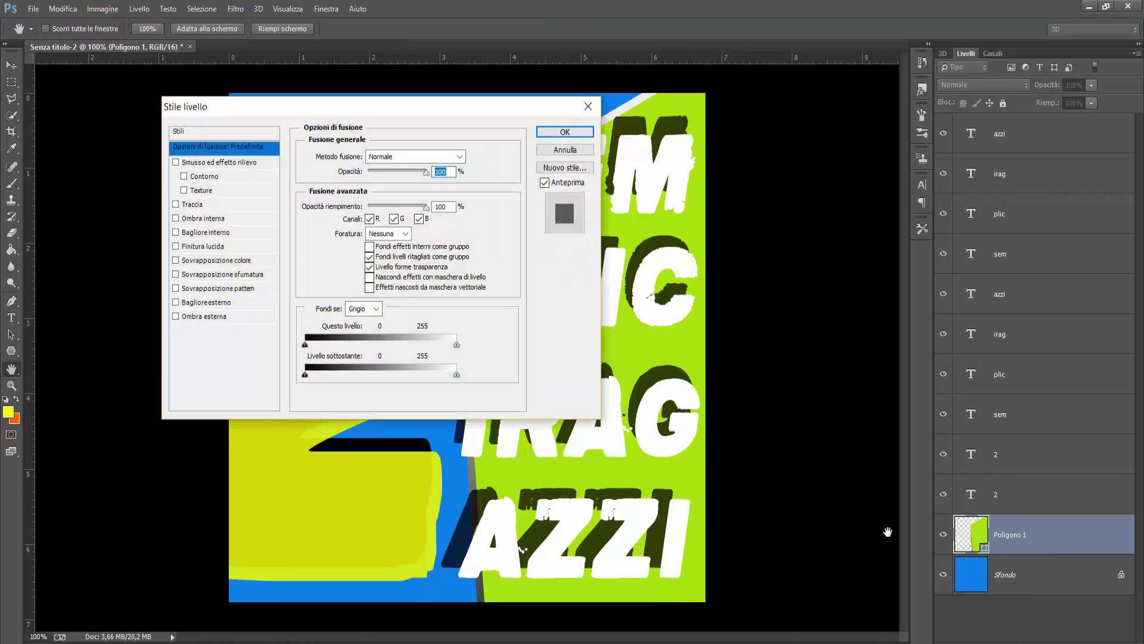
click(236, 166)
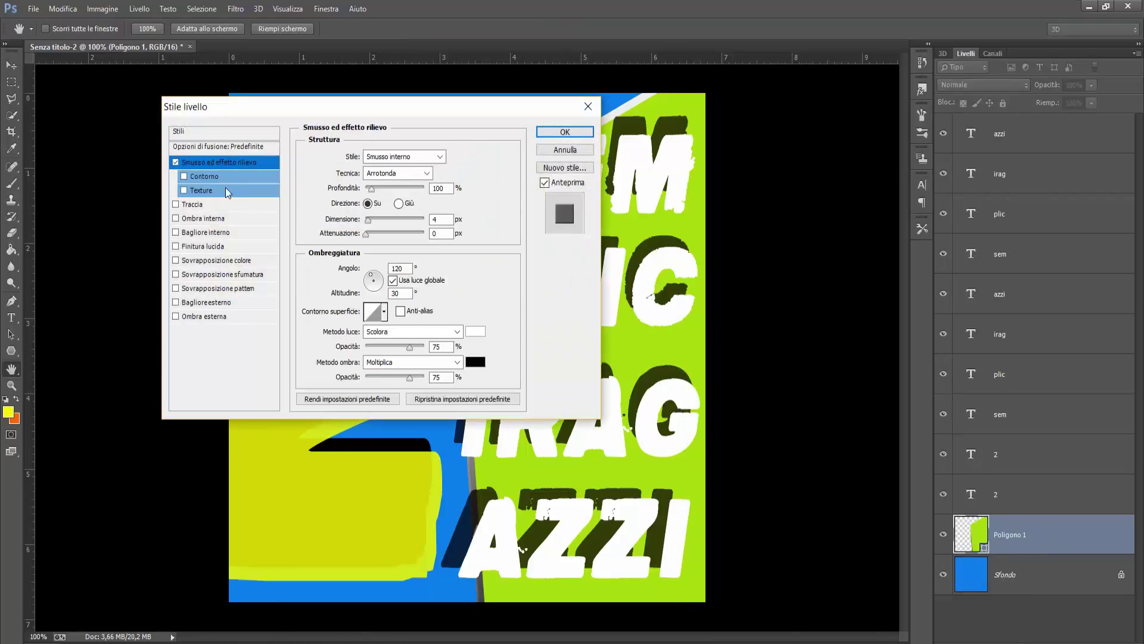
click(206, 219)
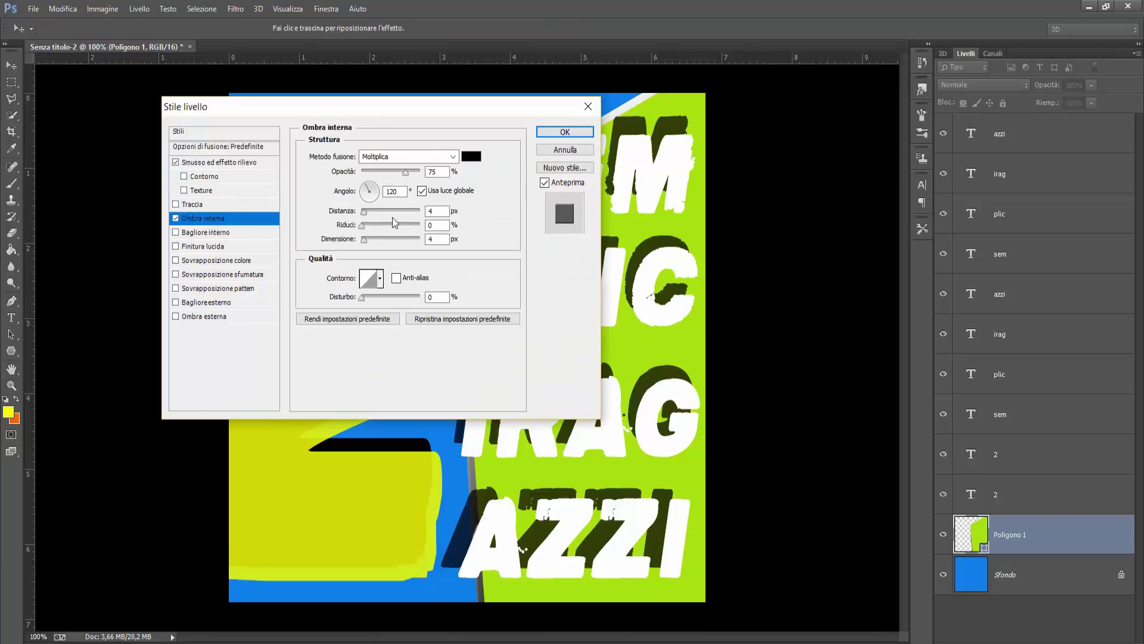
click(417, 159)
click(419, 169)
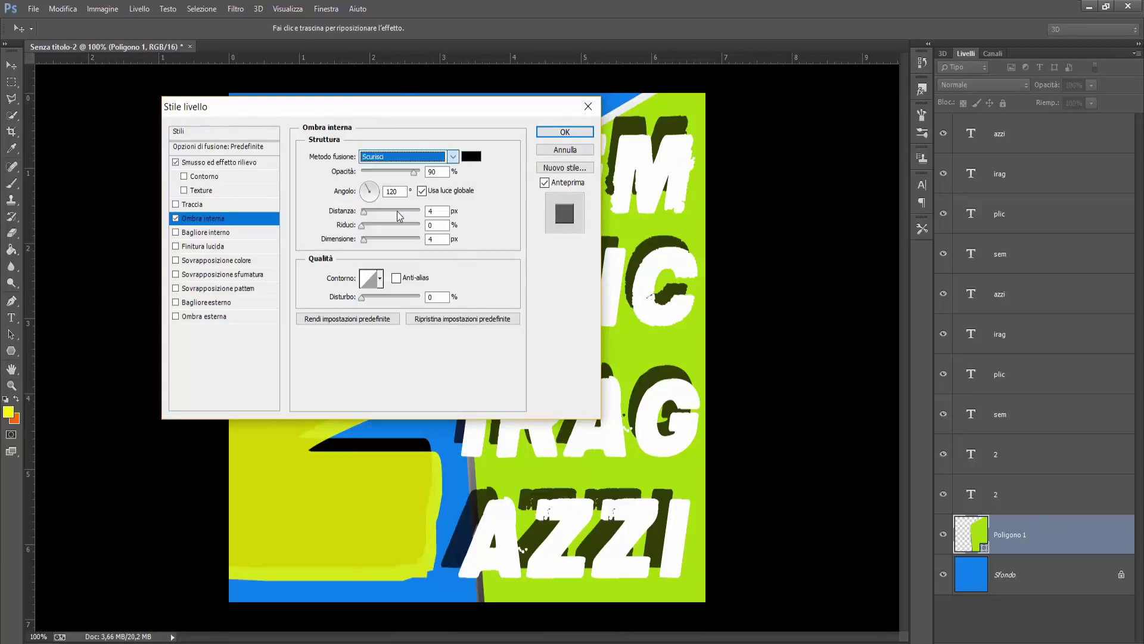
click(565, 132)
drag(618, 352, 625, 348)
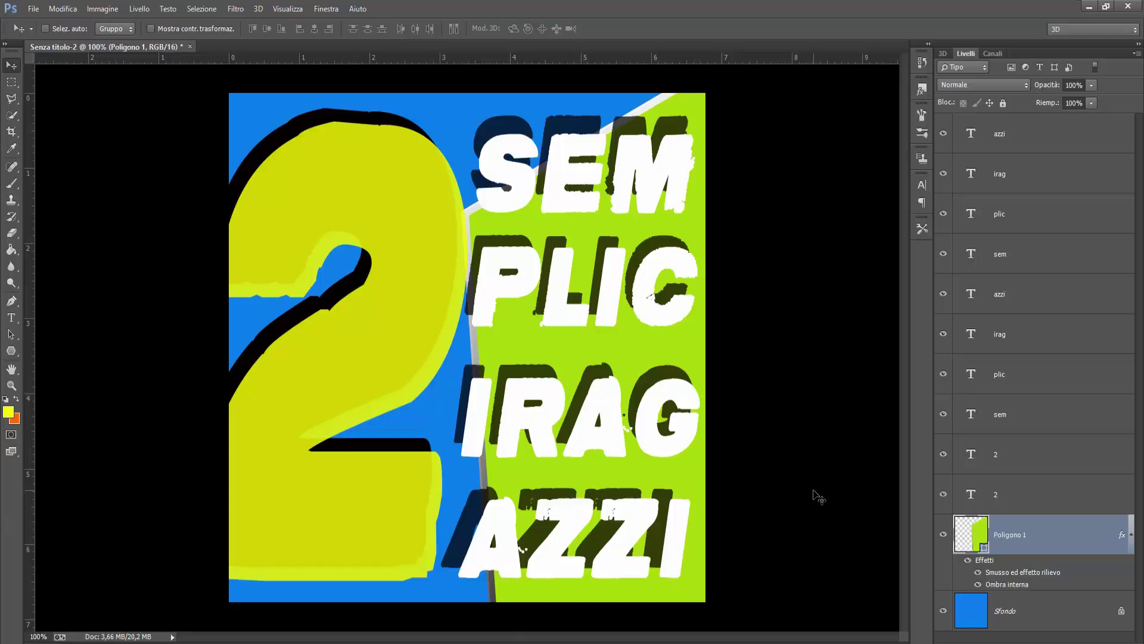
Step: Move the green polygon left behind the 2 and adjust the lower '2' layer's opacity
mouse_move(635, 371)
mouse_down()
mouse_move(888, 615)
mouse_move(475, 317)
mouse_move(270, 298)
mouse_up()
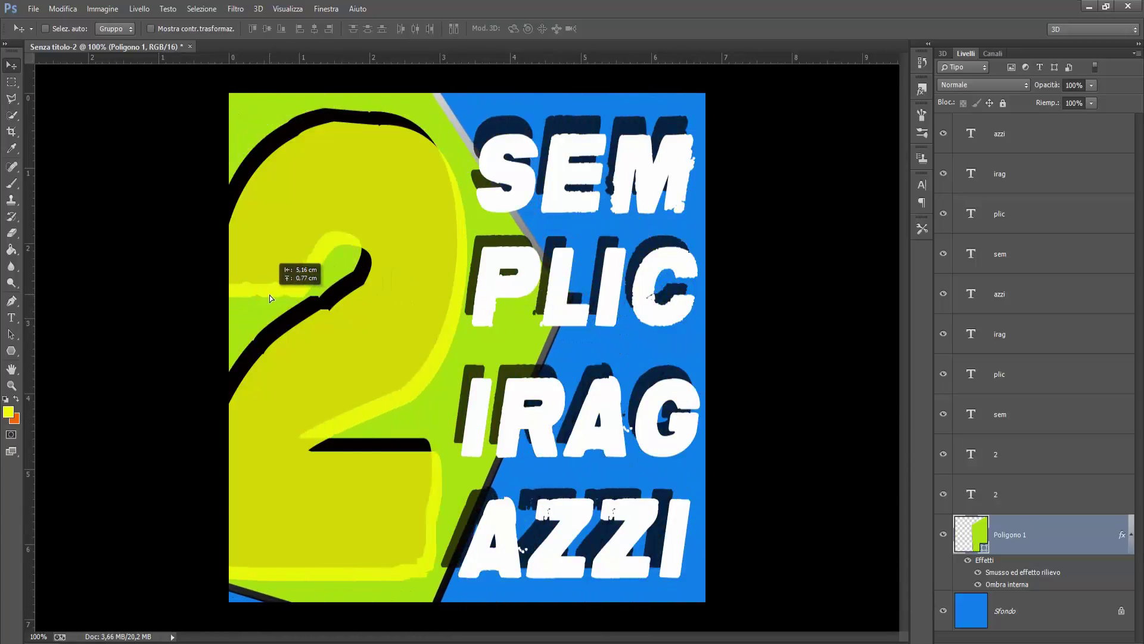
drag(535, 346, 524, 353)
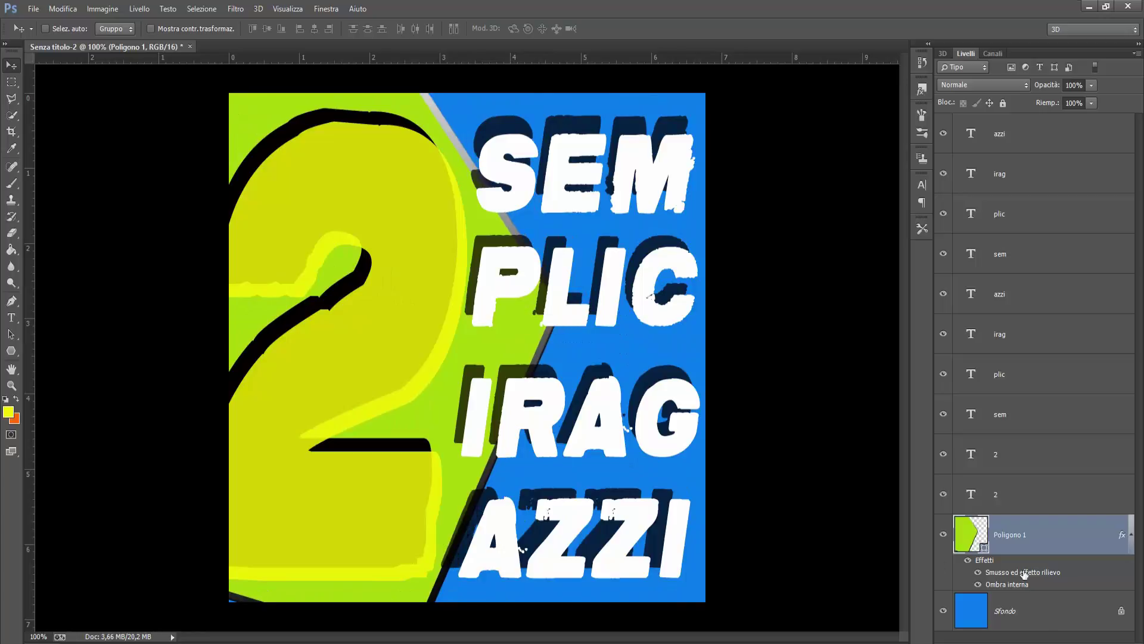
click(1010, 501)
click(1002, 462)
click(1012, 499)
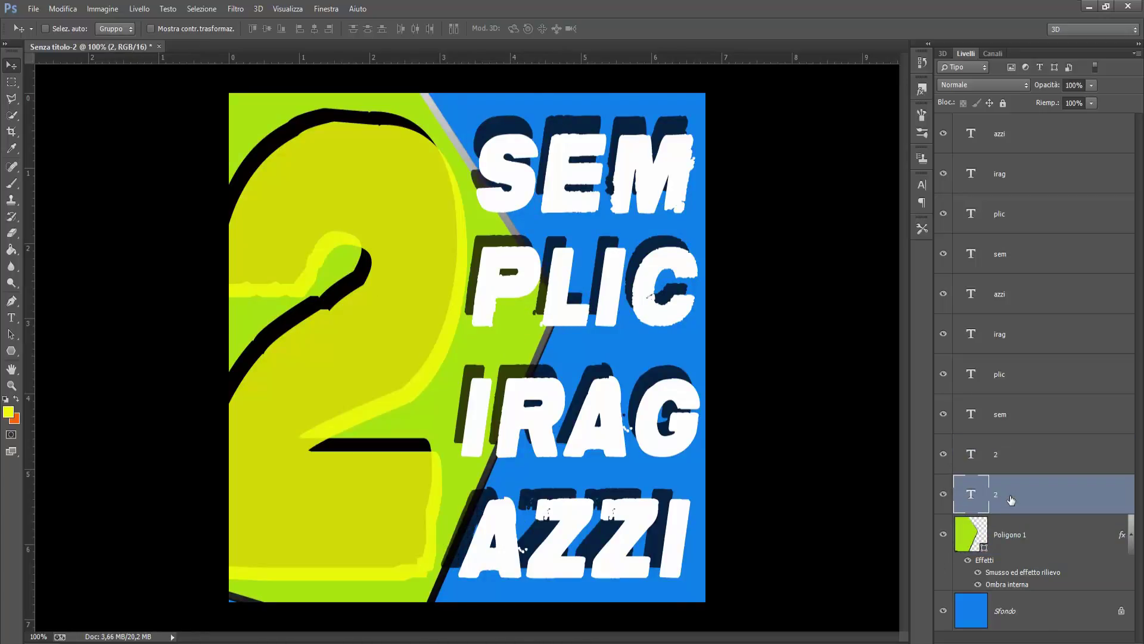
drag(1021, 84, 1005, 84)
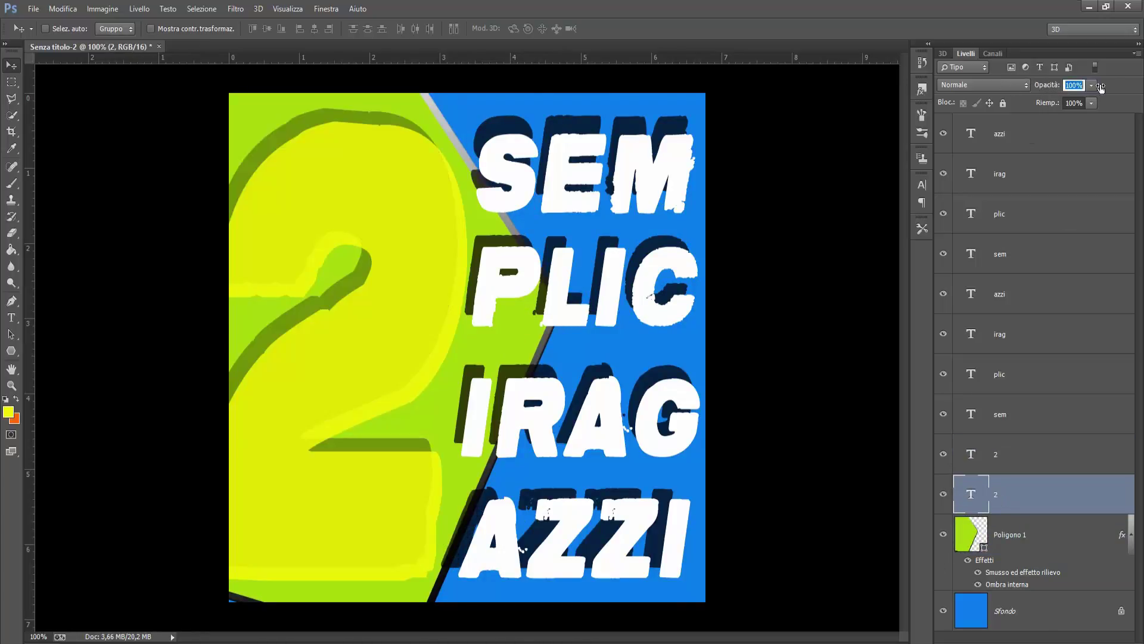
key(Return)
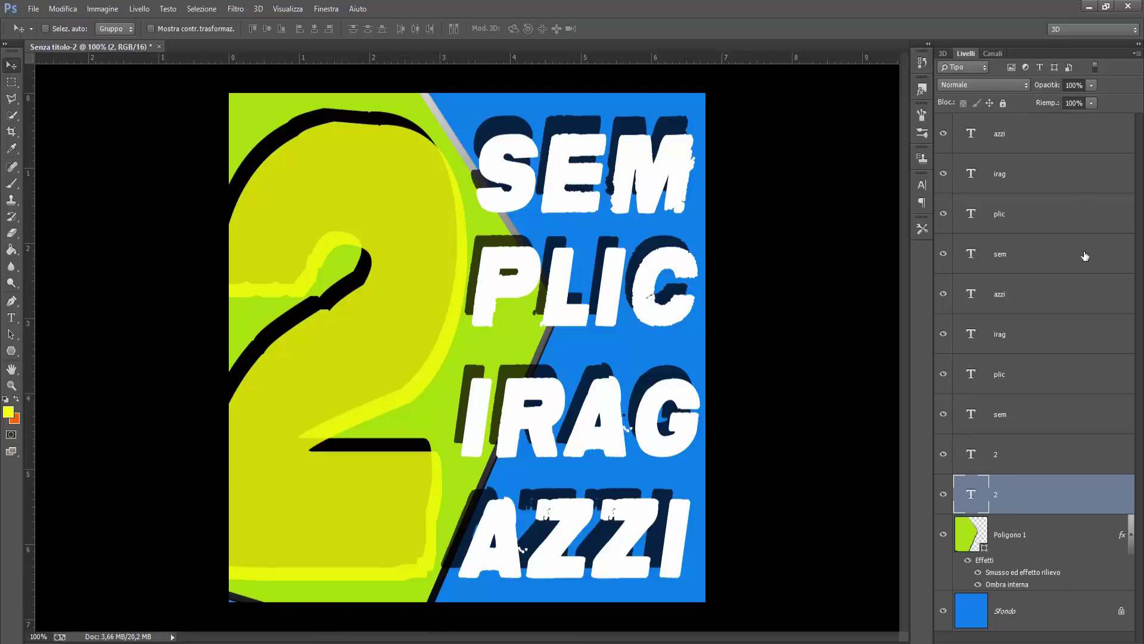
Step: Recolour the upper '2' text orange and commit the edit
click(1007, 460)
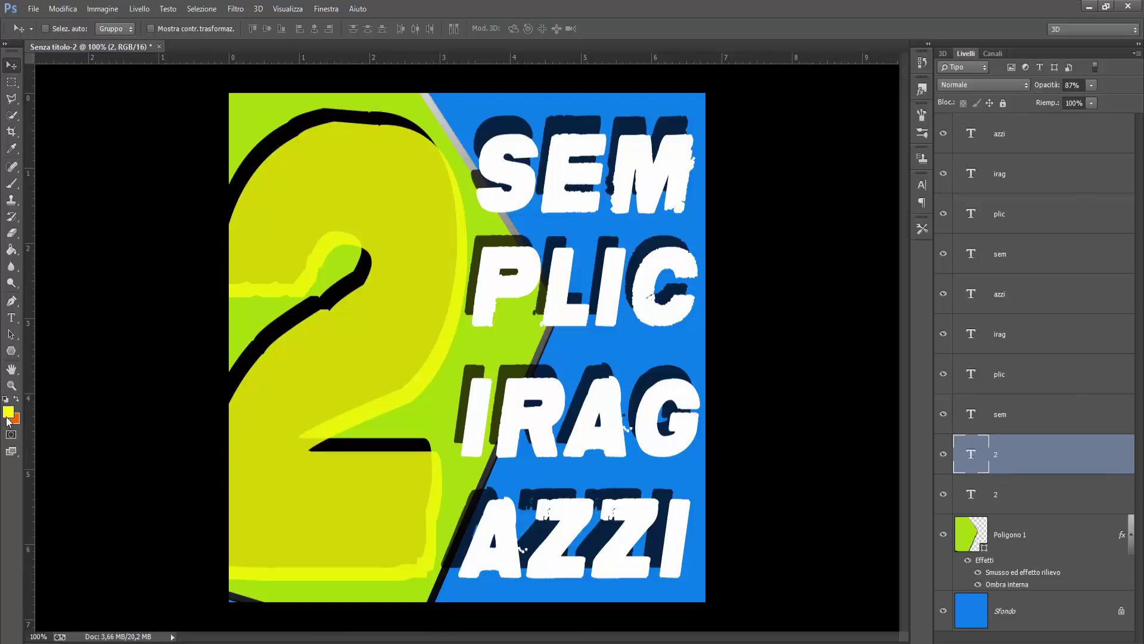
click(11, 319)
double_click(403, 342)
click(8, 411)
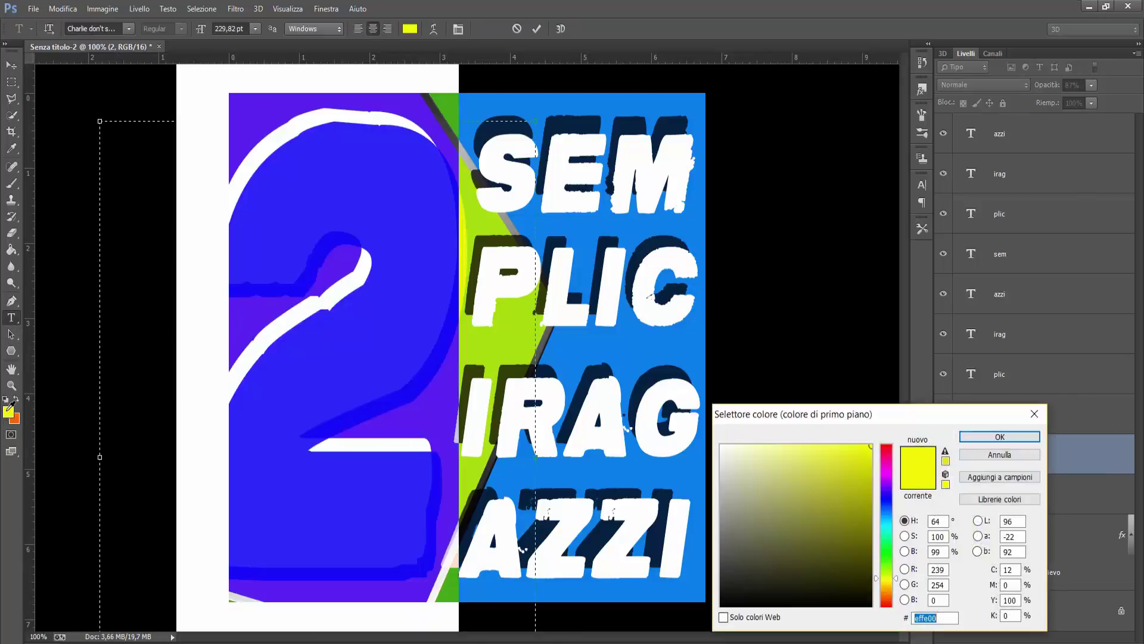
click(886, 592)
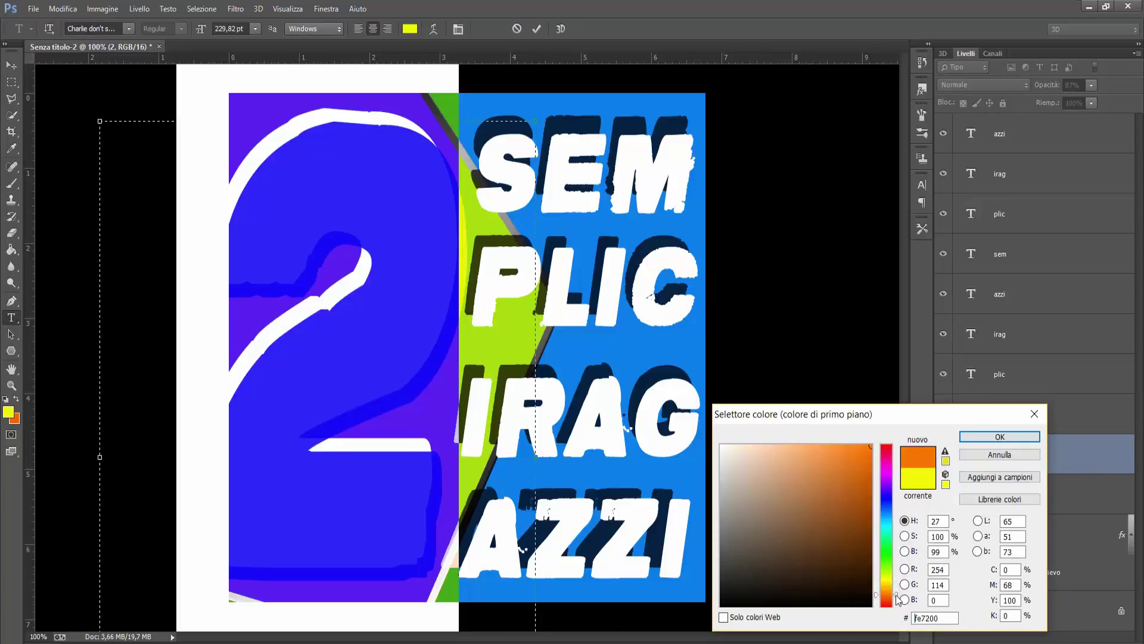
click(1000, 437)
click(11, 64)
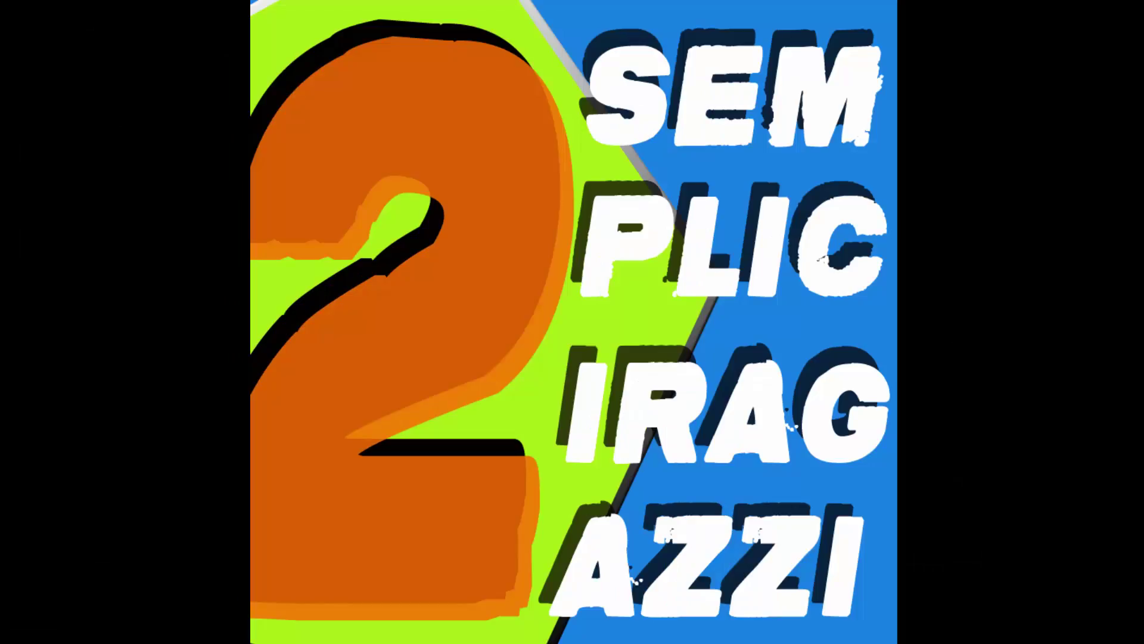